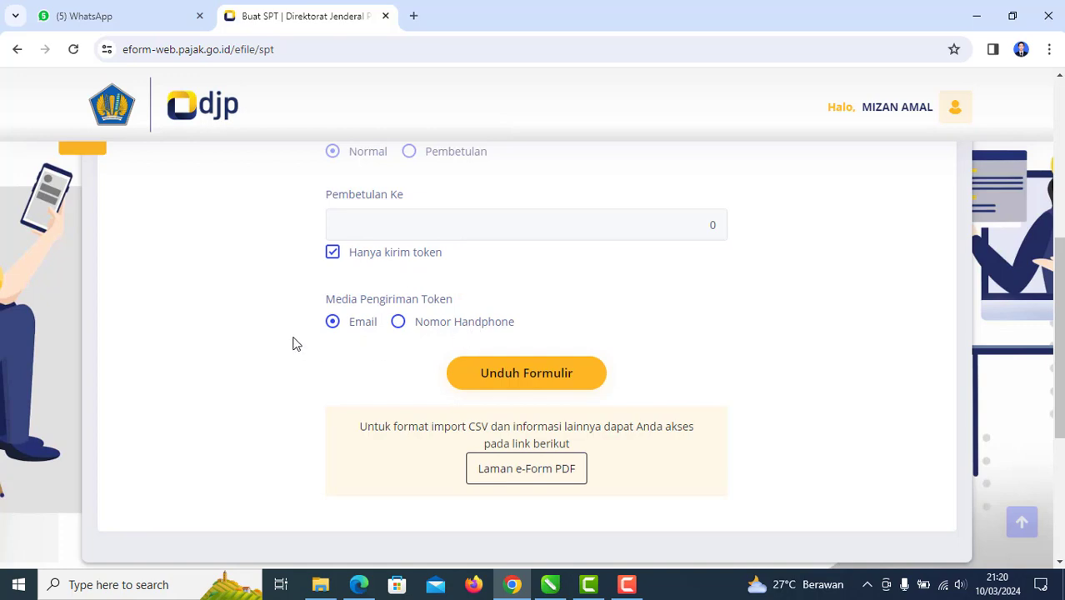
Step: Submit the request to download the SPT form and receive its token
{"action": "left_click", "coordinate": [481, 375]}
{"action": "left_click", "coordinate": [528, 388]}
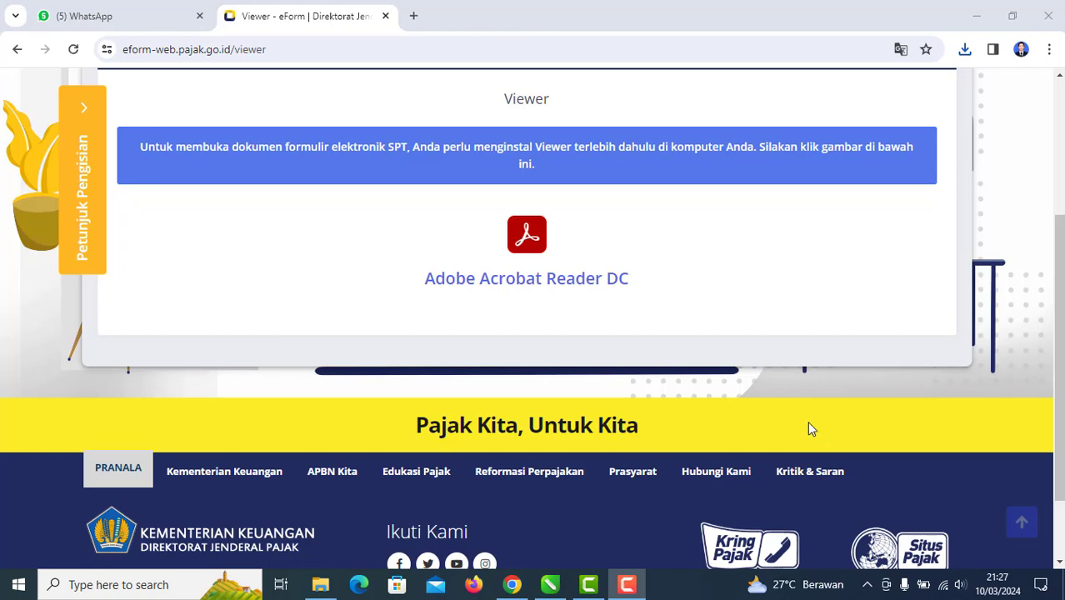
{"action": "scroll", "coordinate": [704, 362], "scroll_direction": "up", "scroll_amount": 3}
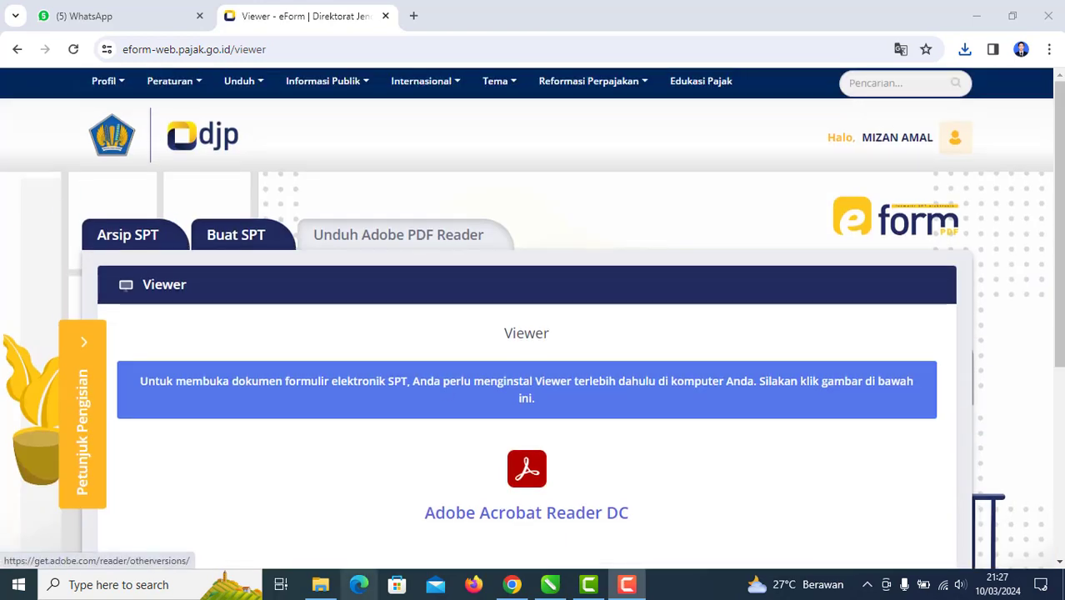
Step: Go to the e-Form Viewer page that offers the Adobe Acrobat Reader DC download
{"action": "left_click", "coordinate": [322, 81]}
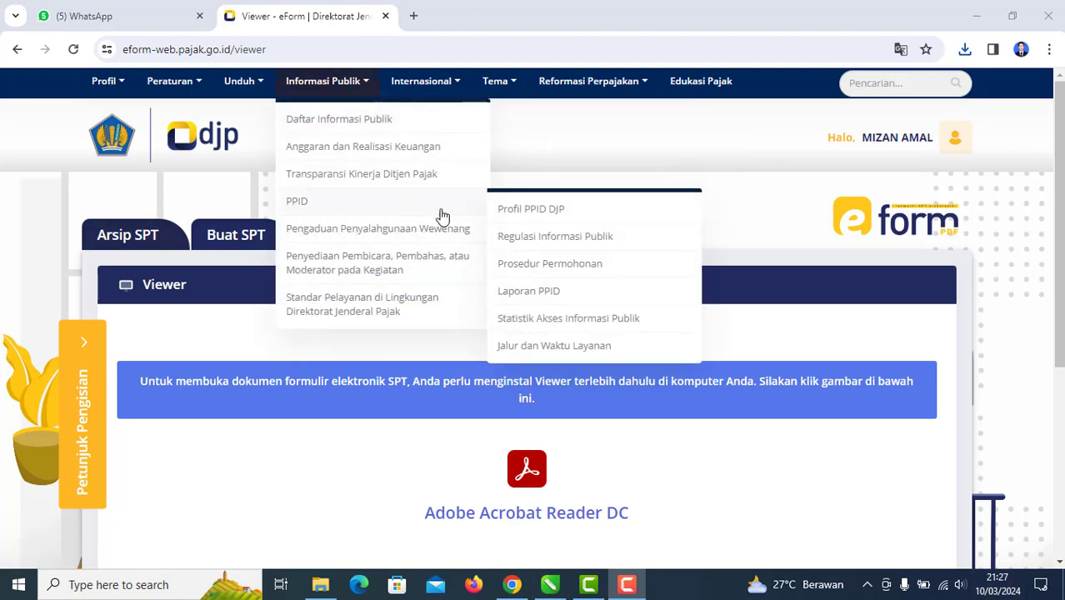
{"action": "left_click", "coordinate": [231, 504]}
{"action": "scroll", "coordinate": [500, 477], "scroll_direction": "down", "scroll_amount": 2}
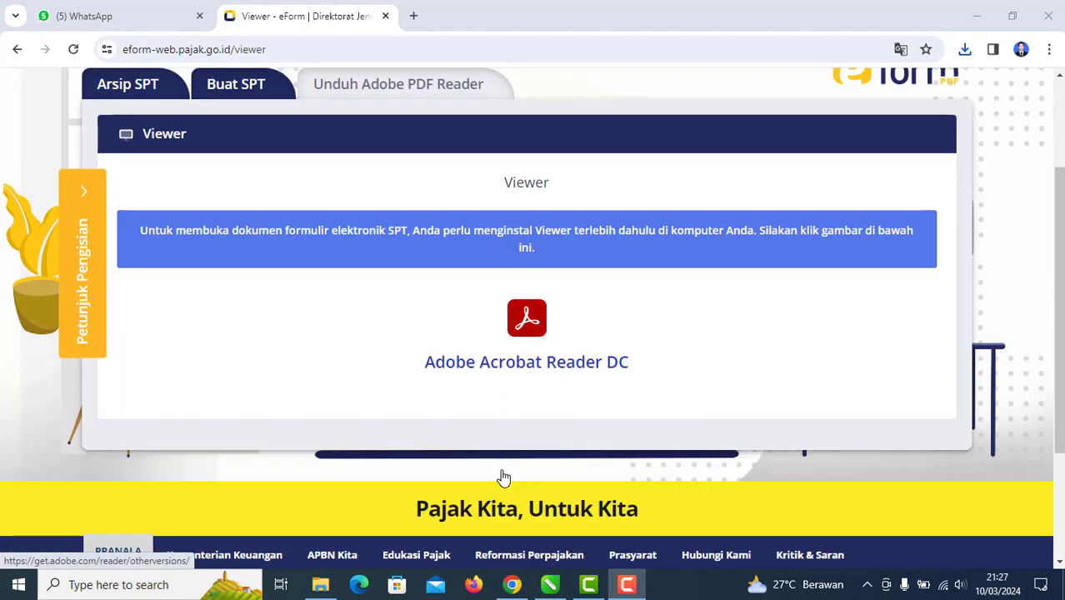
Step: On the Adobe Reader download page, choose Windows 10 and English
{"action": "left_click", "coordinate": [547, 369]}
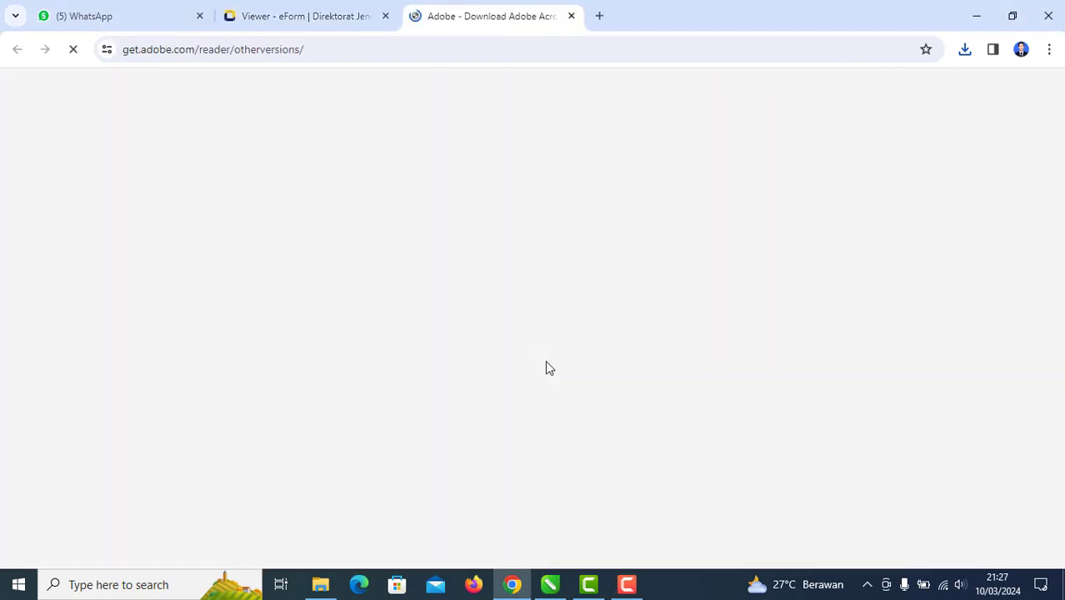
{"action": "scroll", "coordinate": [386, 402], "scroll_direction": "down", "scroll_amount": 3}
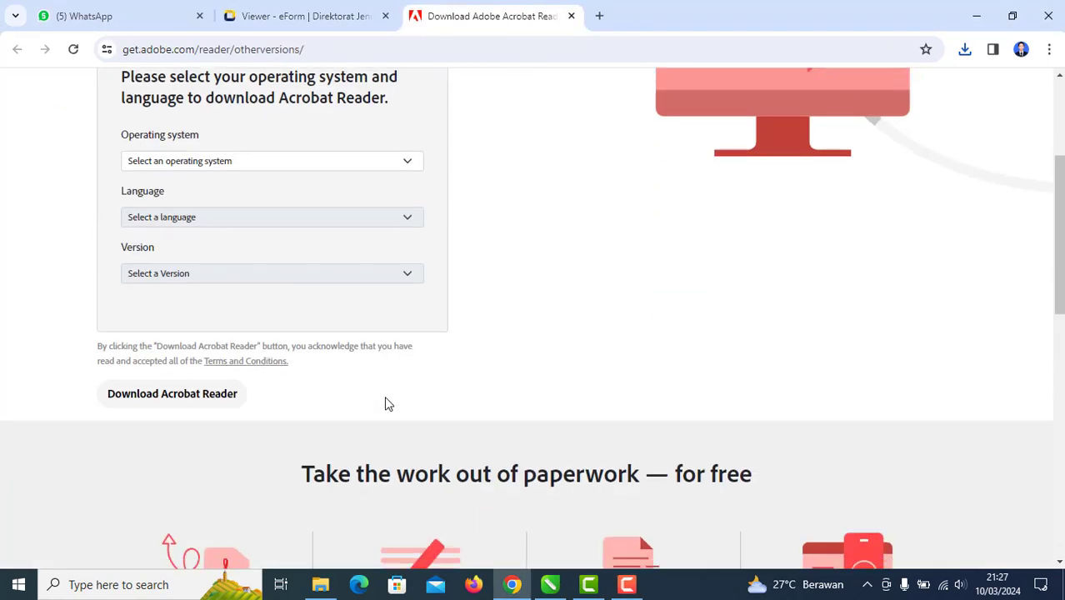
{"action": "scroll", "coordinate": [386, 404], "scroll_direction": "up", "scroll_amount": 2}
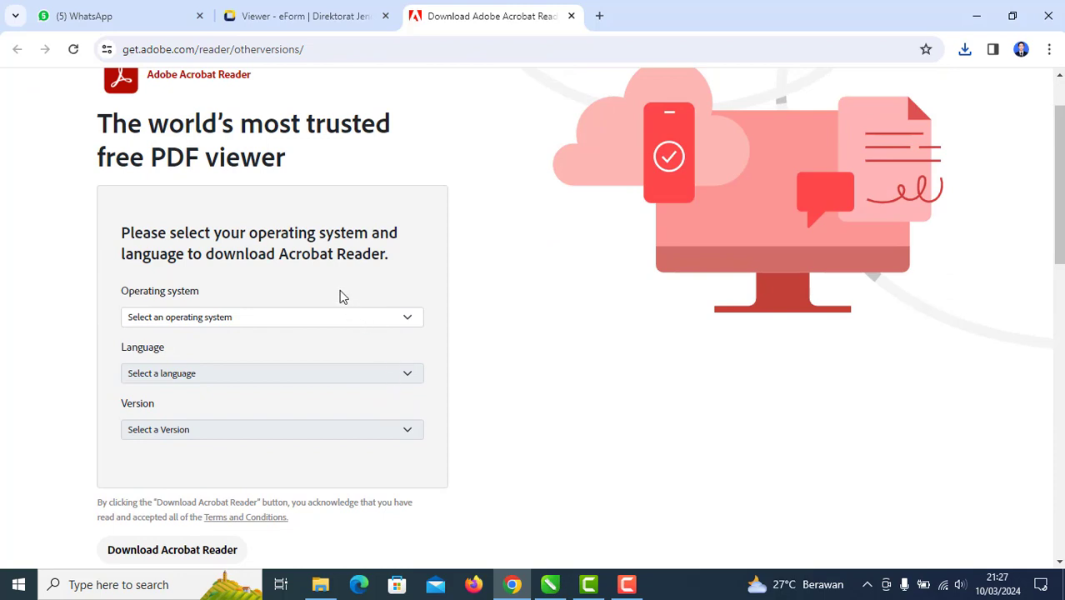
{"action": "left_click", "coordinate": [382, 320]}
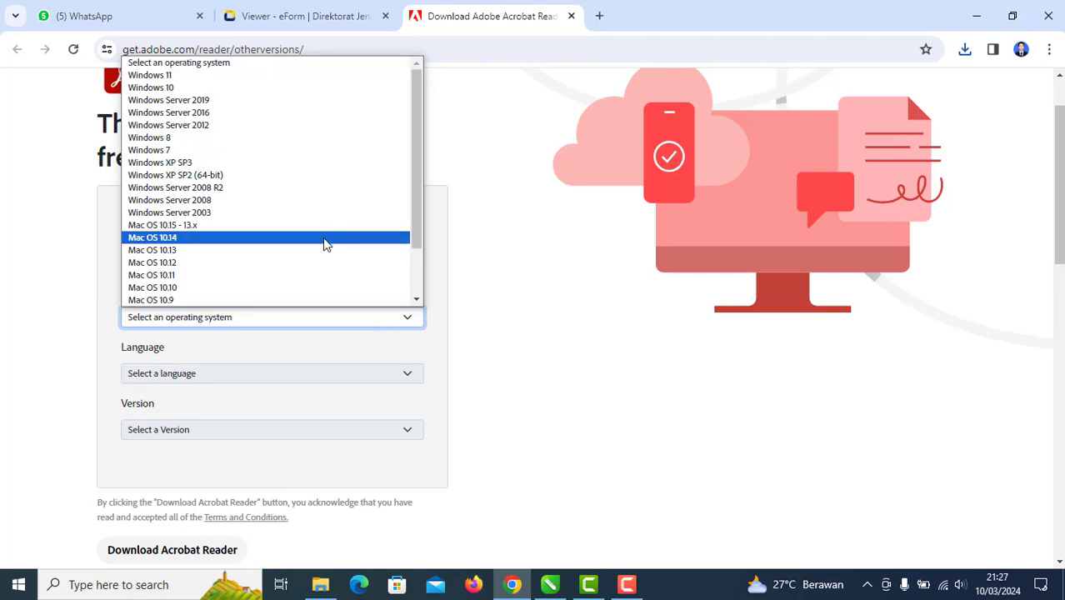
{"action": "scroll", "coordinate": [316, 243], "scroll_direction": "down", "scroll_amount": 2}
{"action": "scroll", "coordinate": [317, 244], "scroll_direction": "up", "scroll_amount": 2}
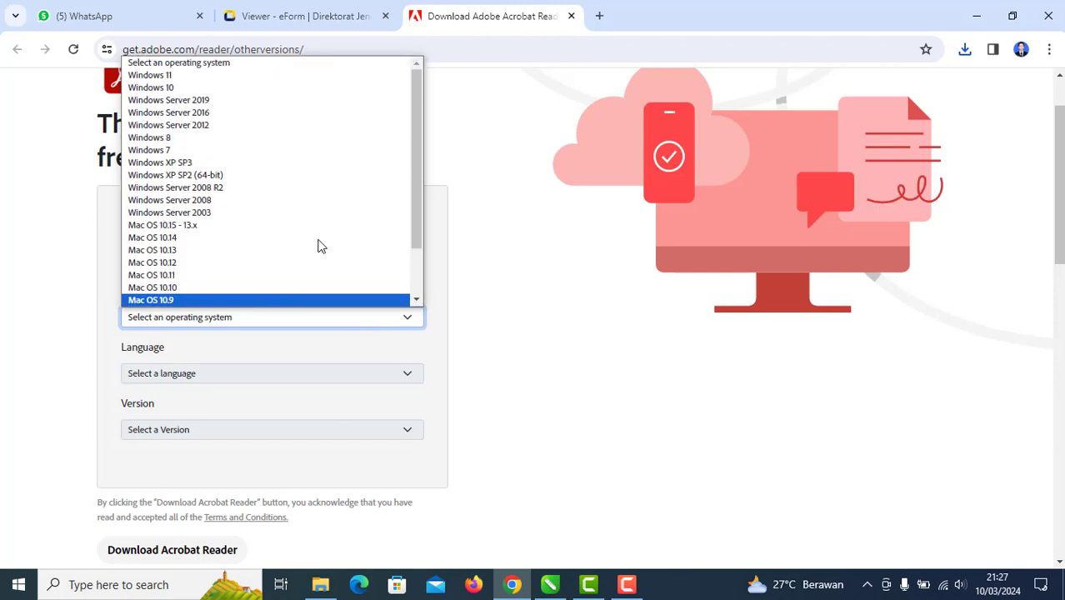
{"action": "left_click", "coordinate": [246, 90]}
{"action": "left_click", "coordinate": [329, 375]}
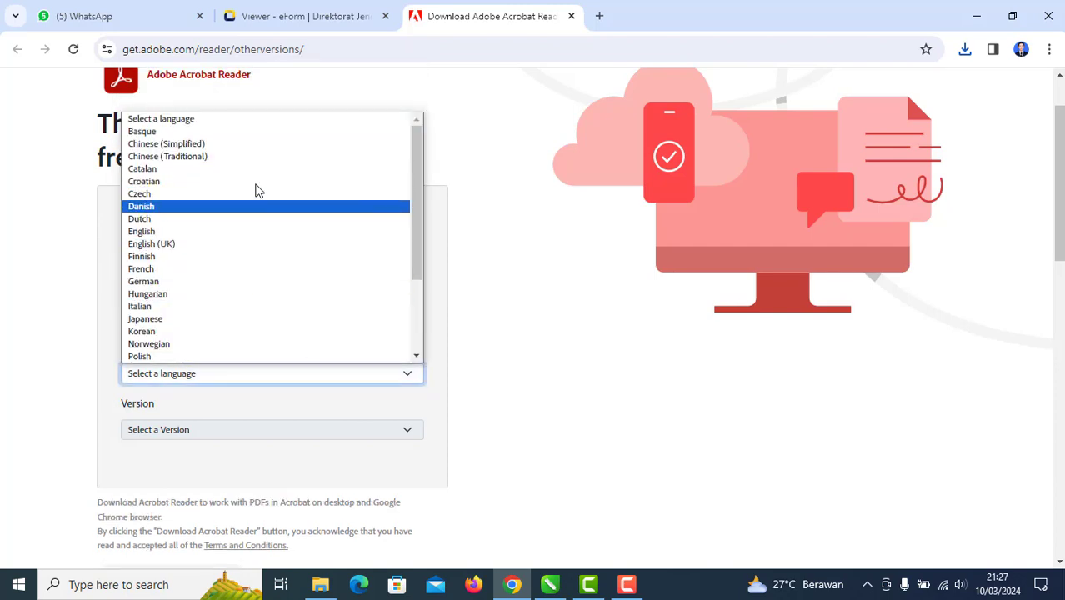
{"action": "scroll", "coordinate": [284, 346], "scroll_direction": "down", "scroll_amount": 1}
{"action": "scroll", "coordinate": [280, 343], "scroll_direction": "down", "scroll_amount": 3}
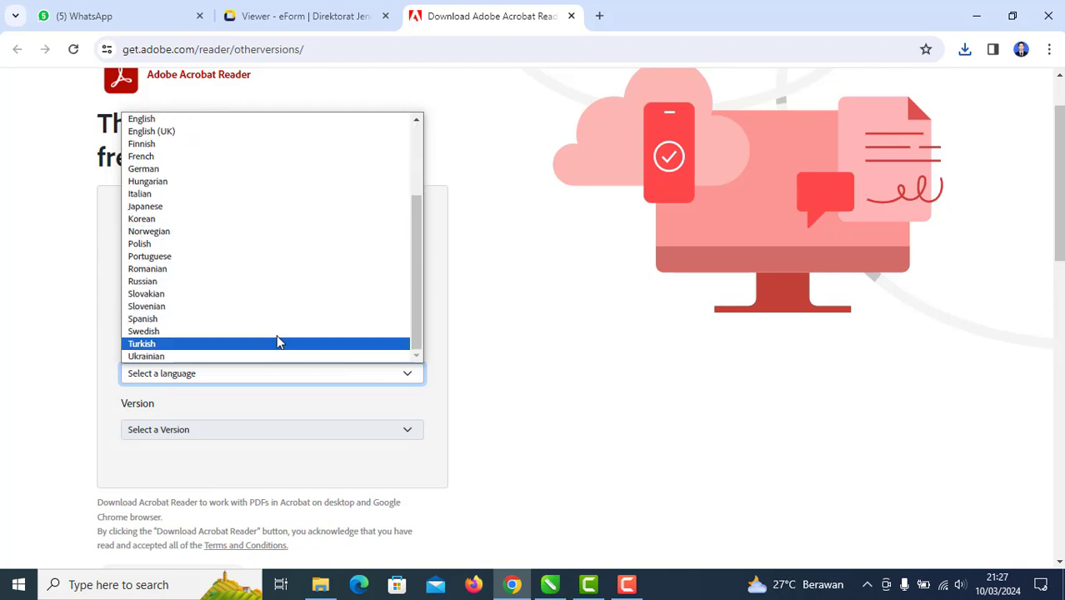
{"action": "scroll", "coordinate": [272, 331], "scroll_direction": "up", "scroll_amount": 4}
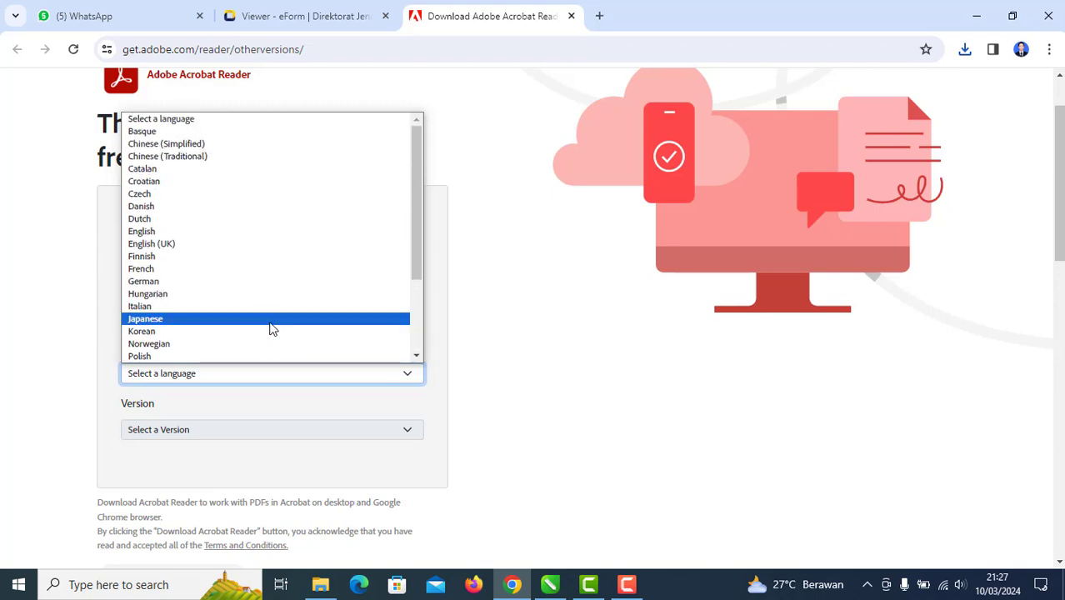
{"action": "left_click", "coordinate": [224, 232]}
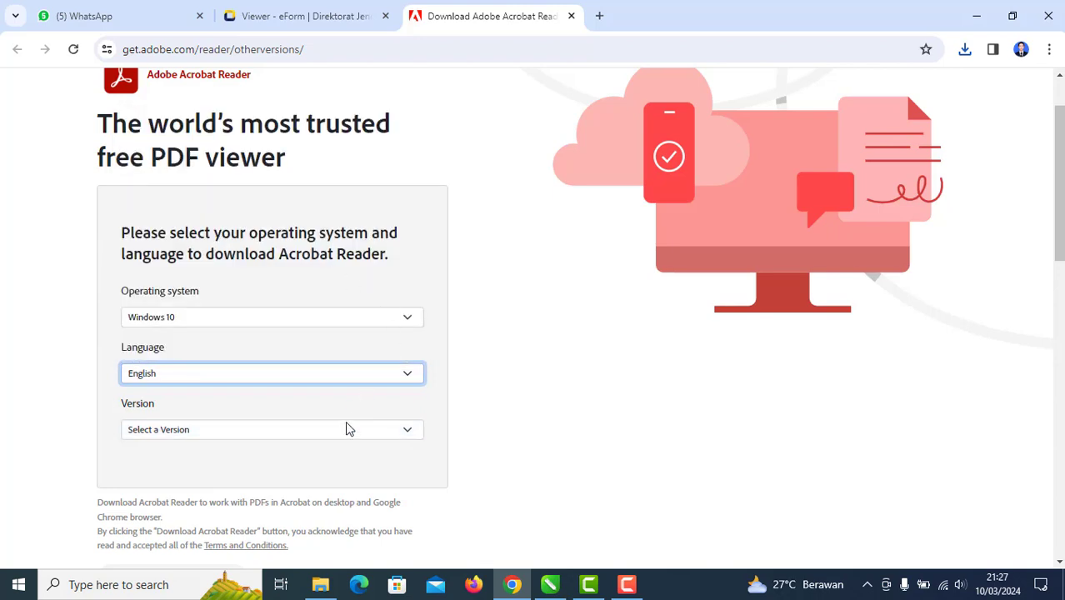
Step: Pick Reader 2023.008.20555 English Windows (64Bit) and download Reader_en_install.exe
{"action": "left_click", "coordinate": [348, 429]}
{"action": "scroll", "coordinate": [347, 436], "scroll_direction": "down", "scroll_amount": 3}
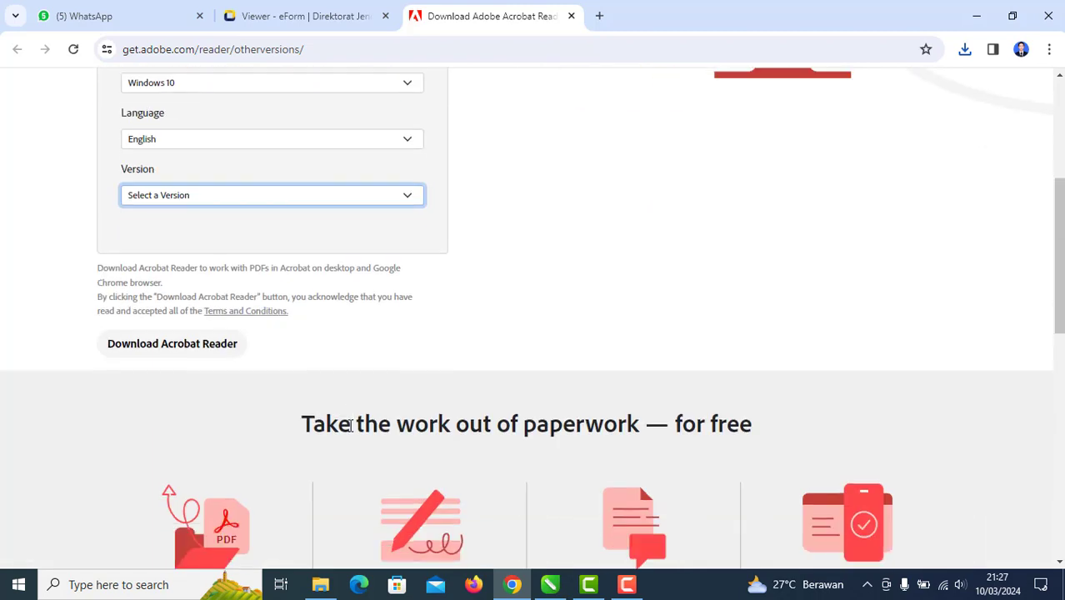
{"action": "left_click", "coordinate": [332, 195]}
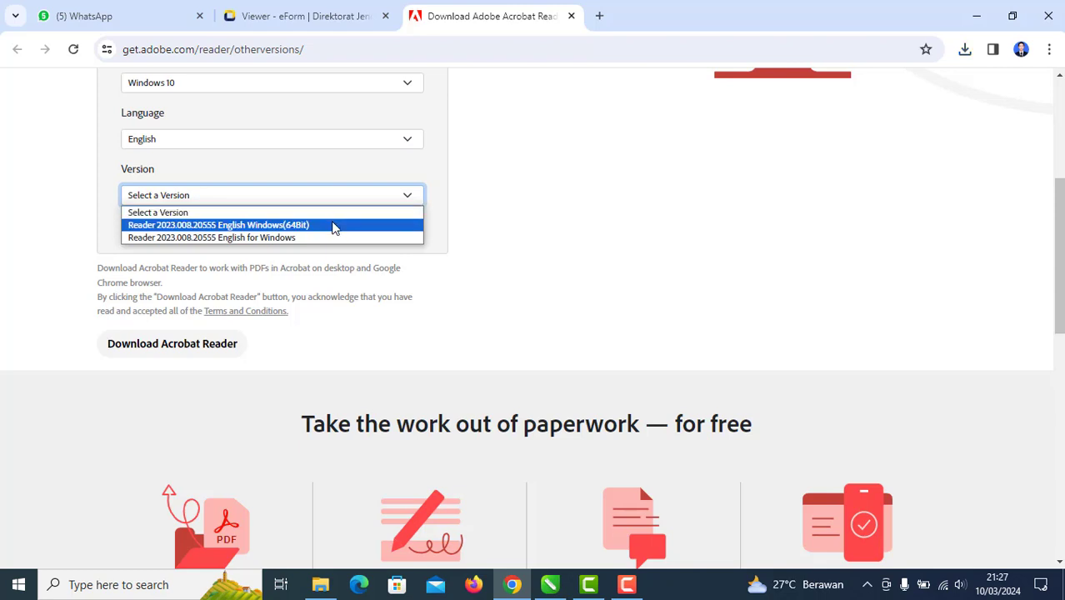
{"action": "left_click", "coordinate": [332, 226]}
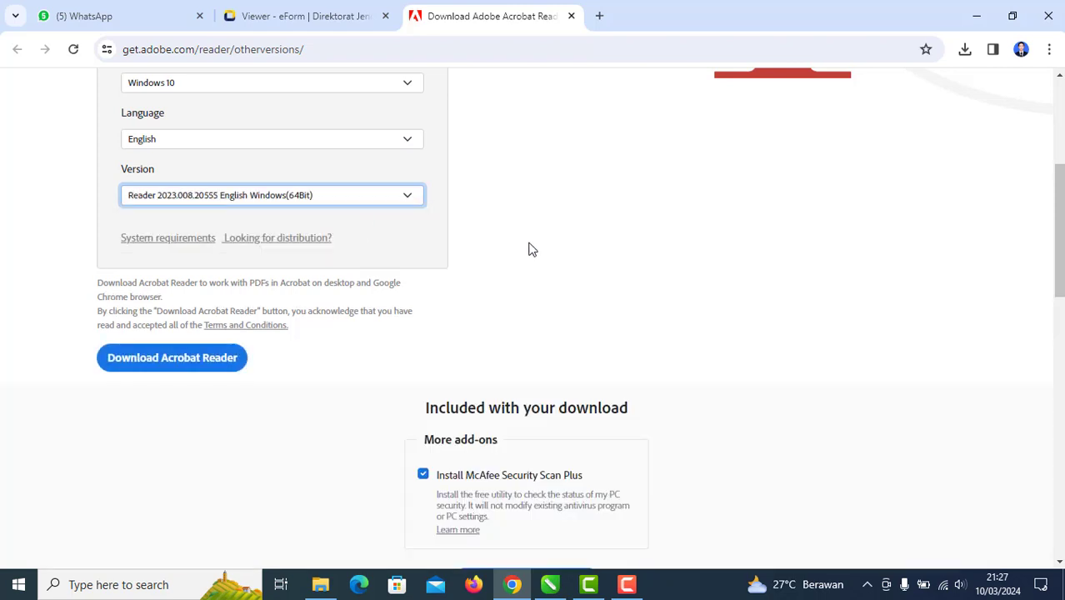
{"action": "left_click", "coordinate": [176, 359]}
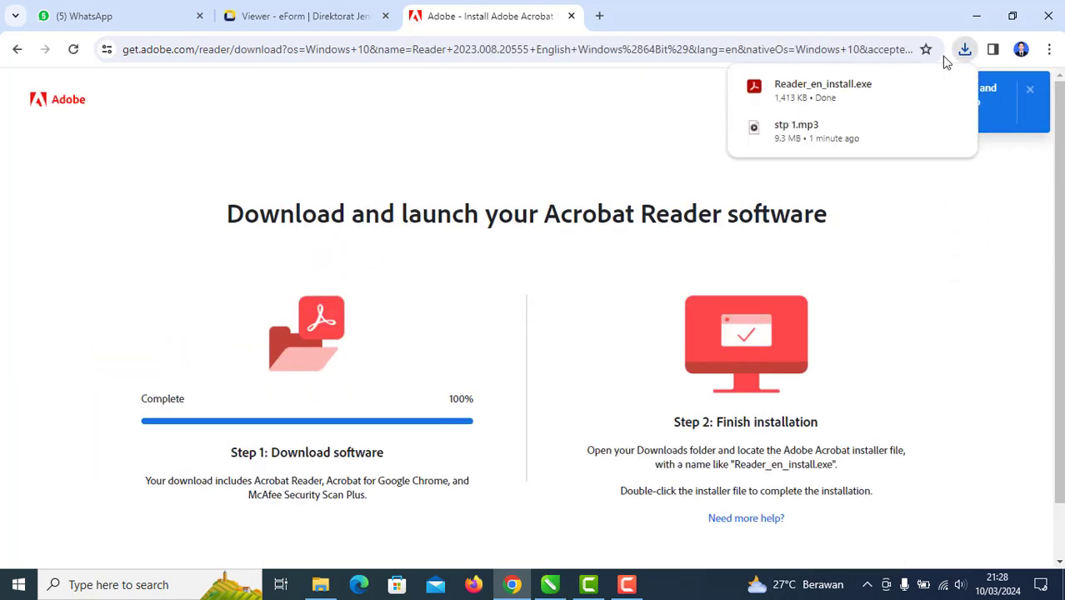
Step: Run Reader_en_install.exe as administrator, installing Acrobat Reader to a newly chosen folder
{"action": "left_click", "coordinate": [922, 87]}
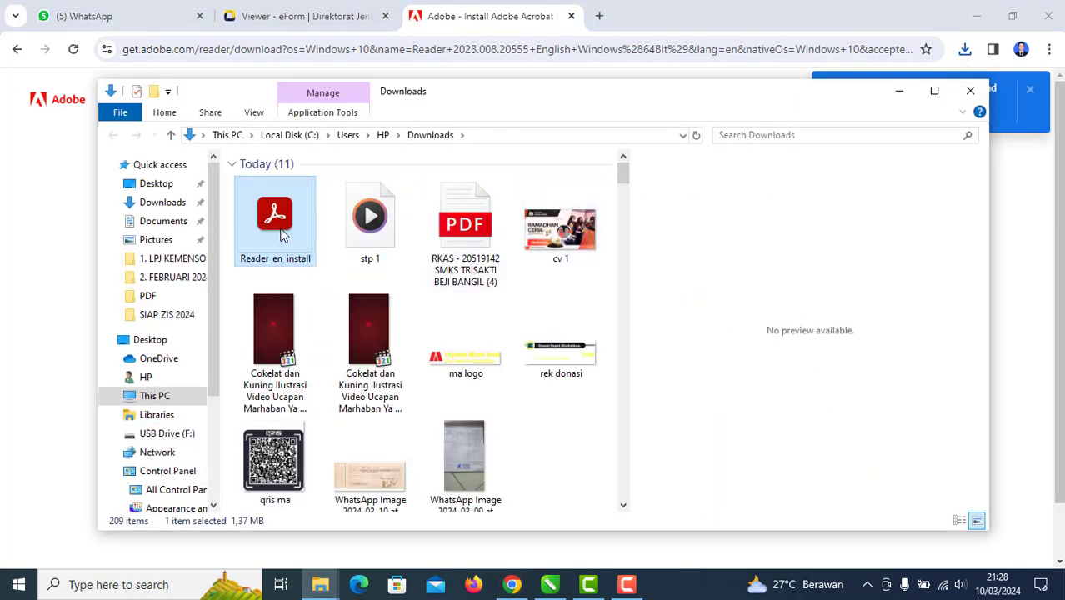
{"action": "right_click", "coordinate": [280, 234]}
{"action": "left_click", "coordinate": [325, 201]}
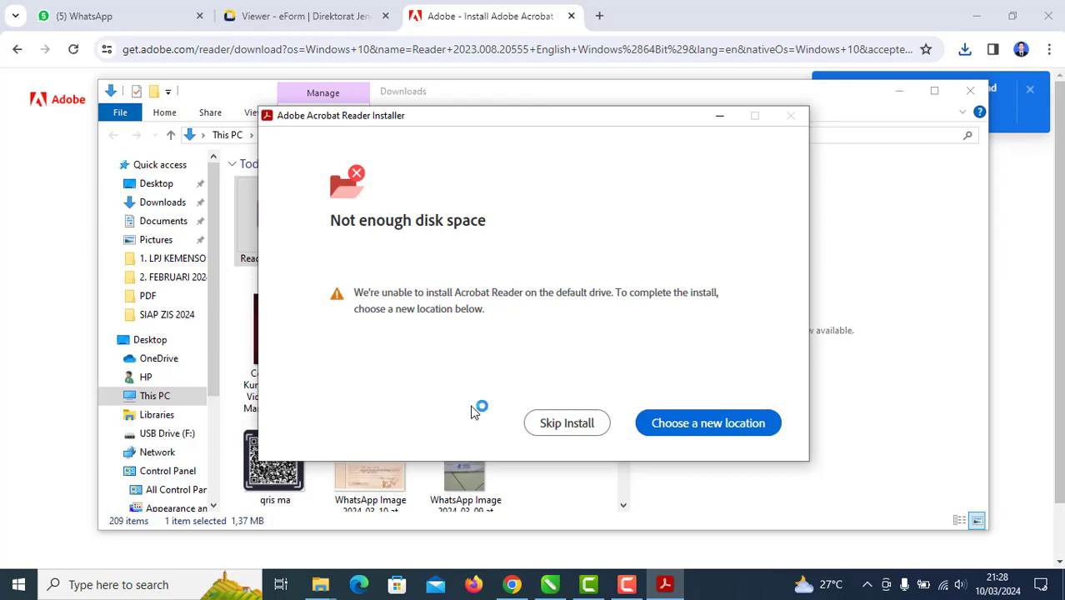
{"action": "key", "text": "Return"}
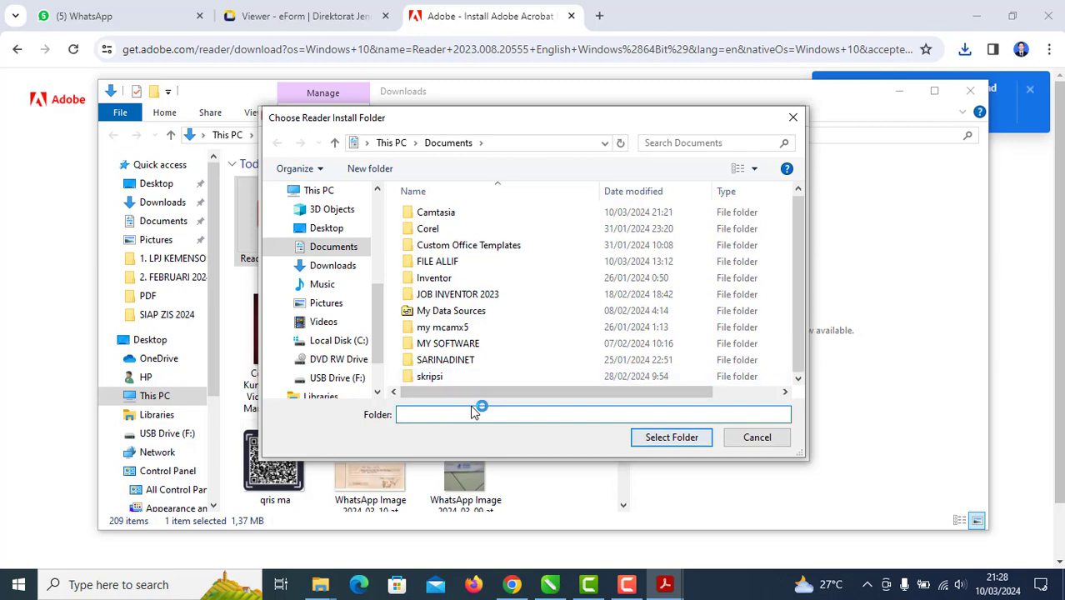
{"action": "key", "text": "Return"}
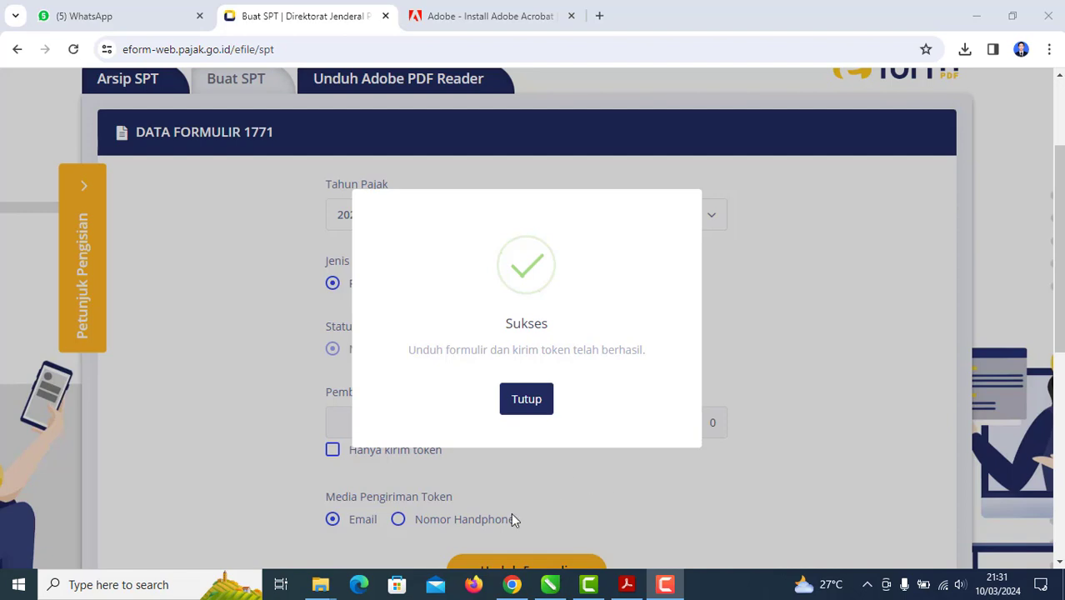
Step: Check installer progress, minimize it, and close the e-Form Sukses message
{"action": "left_click", "coordinate": [626, 586]}
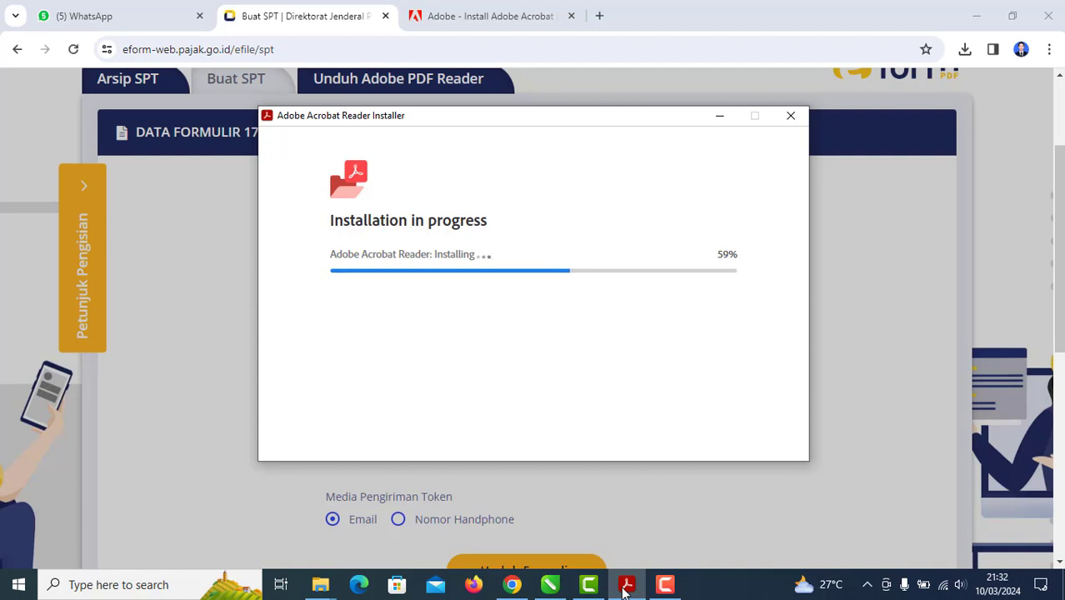
{"action": "left_click", "coordinate": [719, 114]}
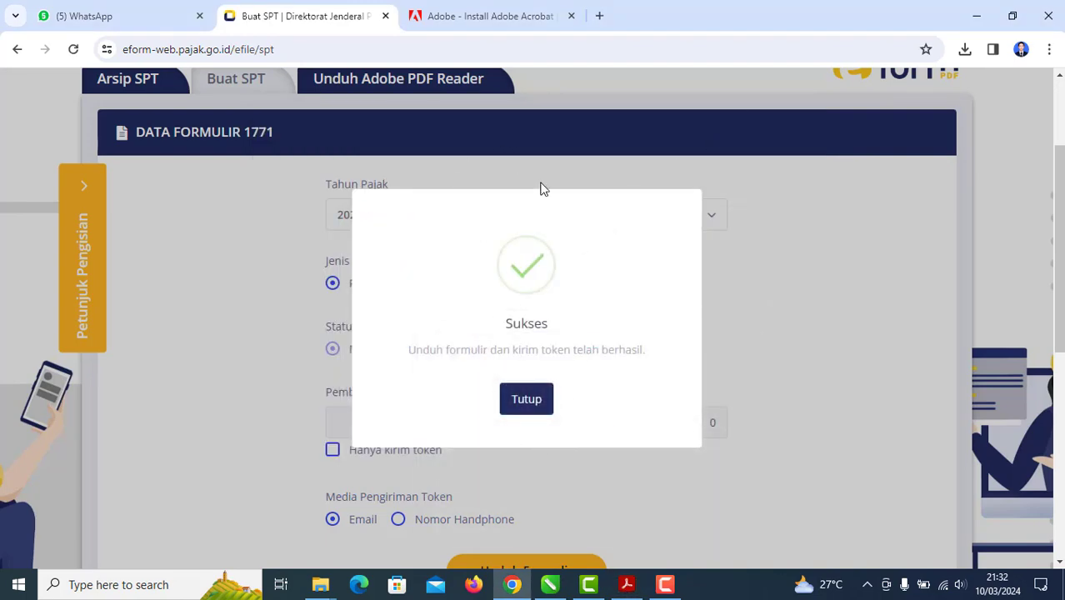
{"action": "scroll", "coordinate": [335, 302], "scroll_direction": "up", "scroll_amount": 2}
{"action": "scroll", "coordinate": [287, 300], "scroll_direction": "down", "scroll_amount": 5}
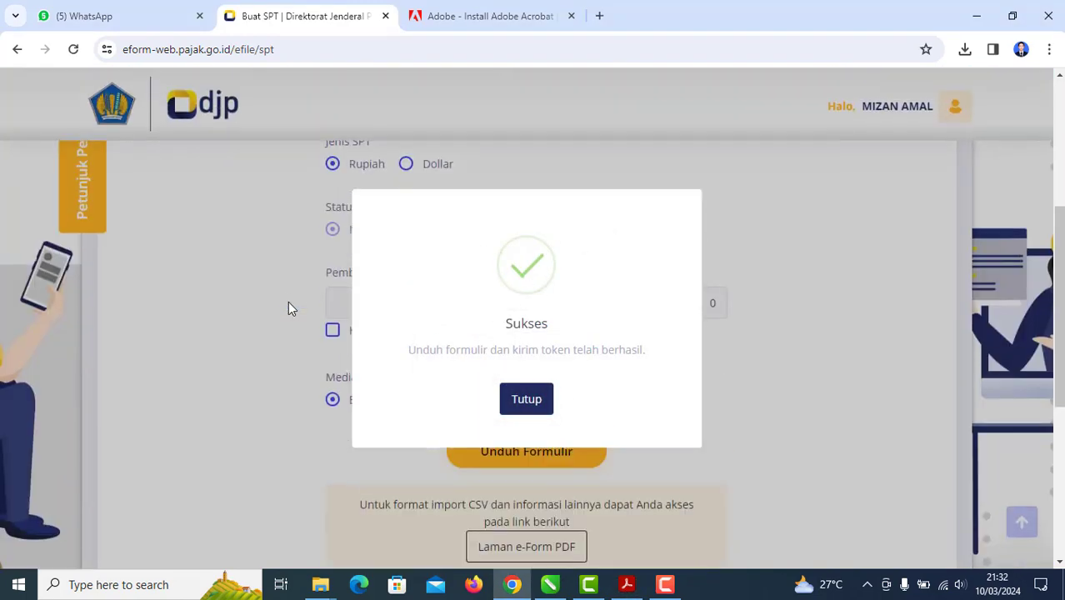
{"action": "scroll", "coordinate": [300, 315], "scroll_direction": "down", "scroll_amount": 1}
{"action": "scroll", "coordinate": [314, 290], "scroll_direction": "up", "scroll_amount": 3}
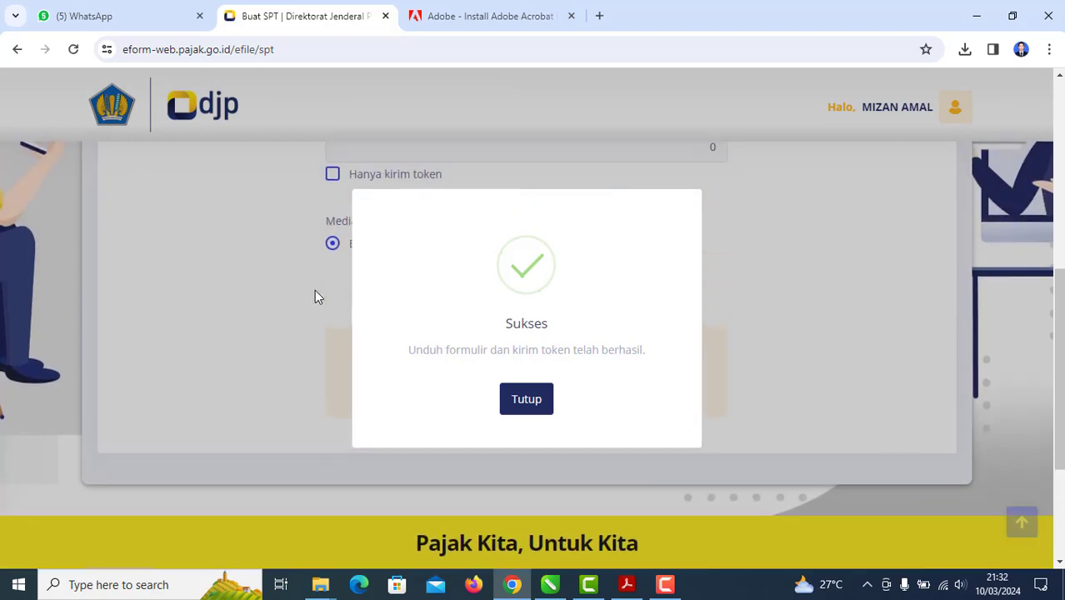
{"action": "scroll", "coordinate": [332, 242], "scroll_direction": "down", "scroll_amount": 5}
{"action": "scroll", "coordinate": [470, 197], "scroll_direction": "up", "scroll_amount": 2}
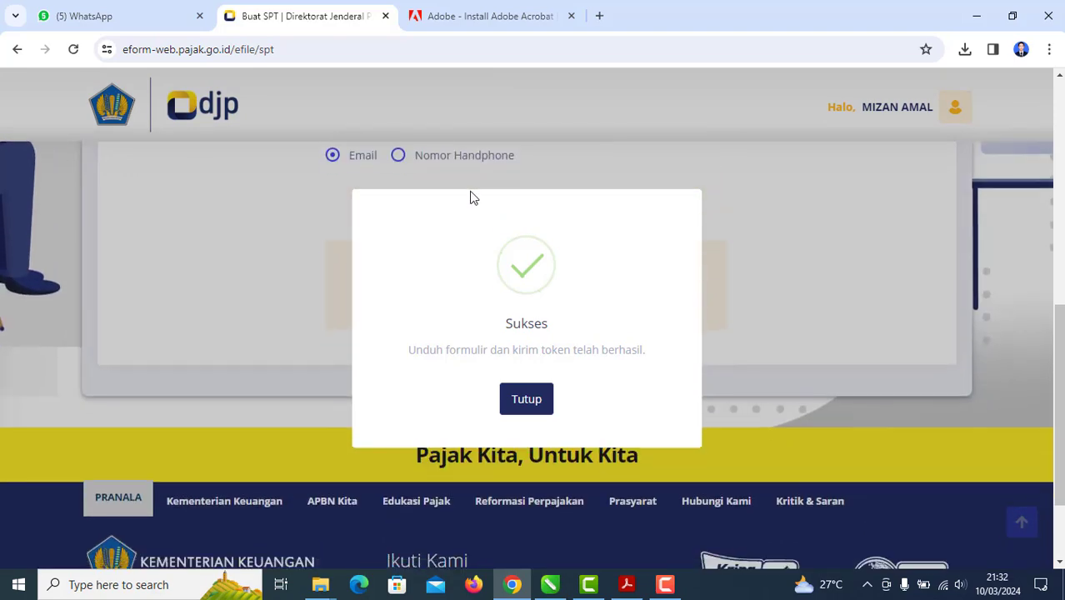
{"action": "scroll", "coordinate": [526, 164], "scroll_direction": "down", "scroll_amount": 2}
{"action": "scroll", "coordinate": [516, 184], "scroll_direction": "up", "scroll_amount": 5}
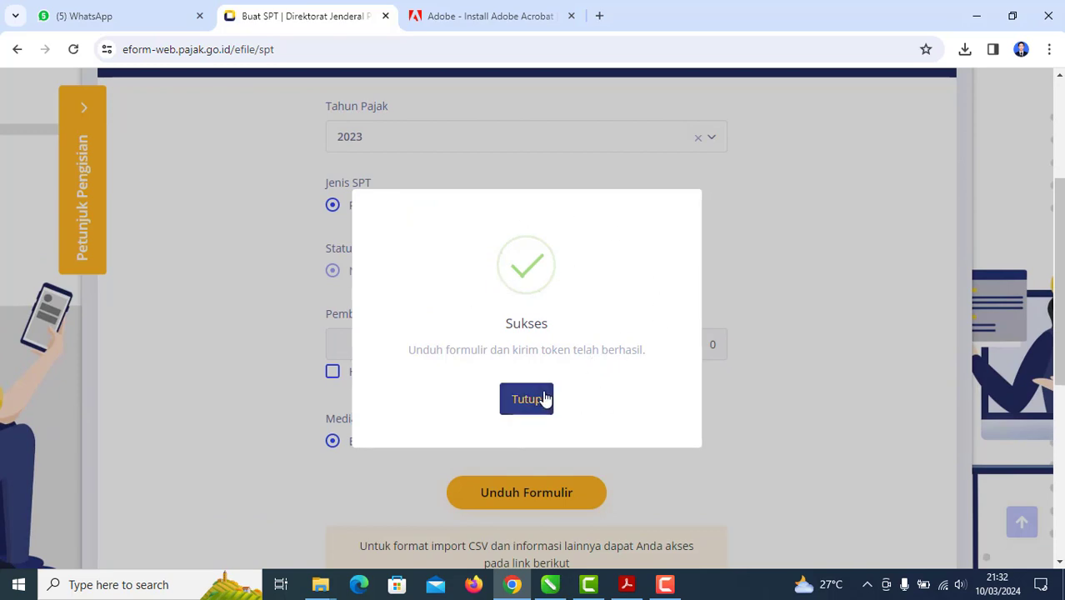
{"action": "left_click", "coordinate": [544, 399]}
{"action": "scroll", "coordinate": [571, 116], "scroll_direction": "up", "scroll_amount": 3}
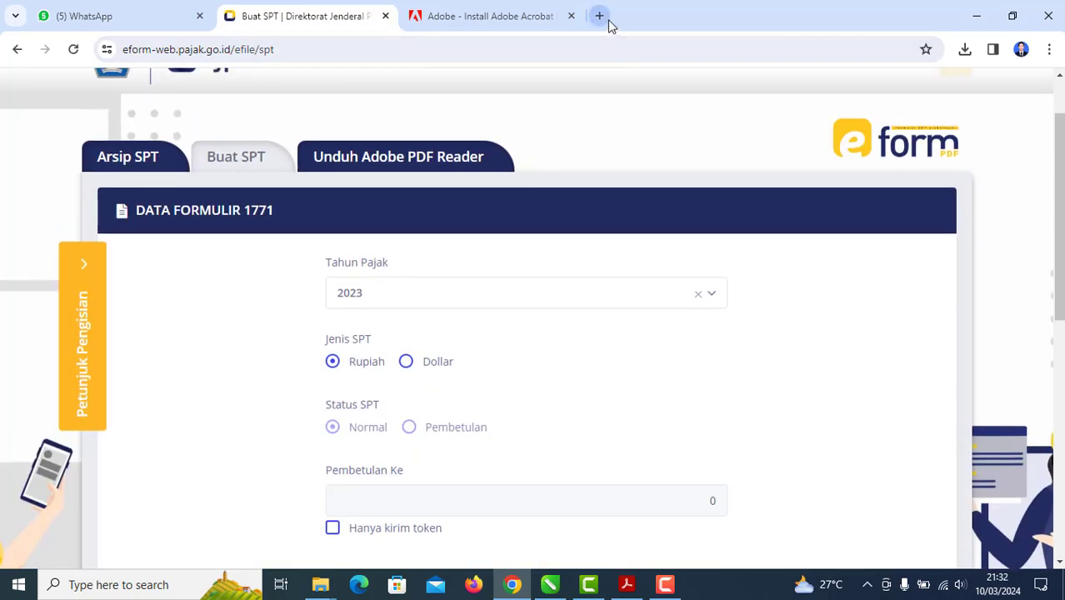
Step: Switch Chrome to the second Google account and open its Gmail
{"action": "left_click", "coordinate": [599, 16]}
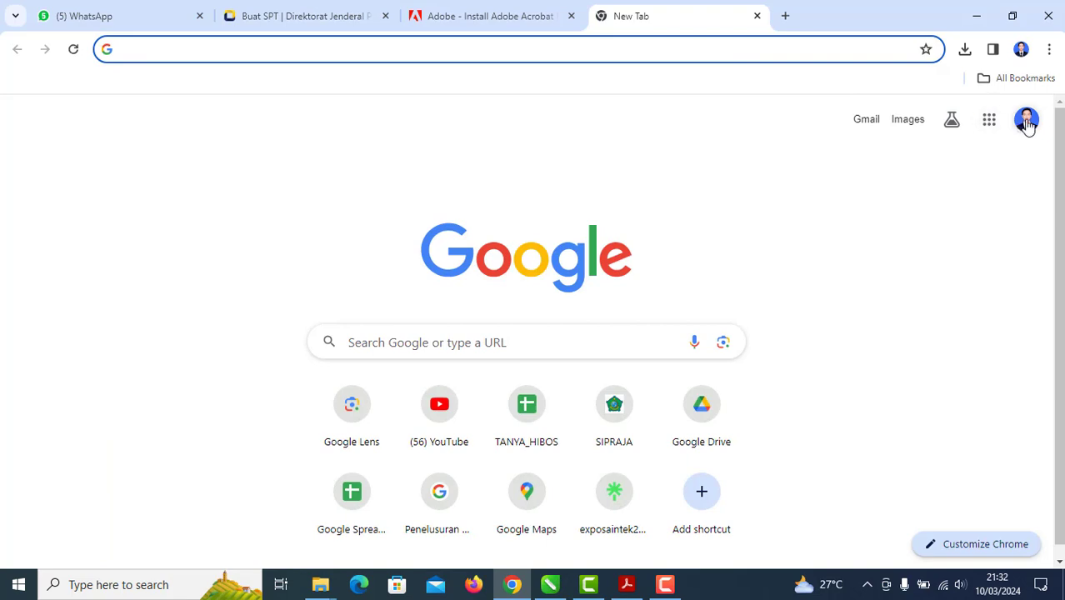
{"action": "left_click", "coordinate": [1026, 121]}
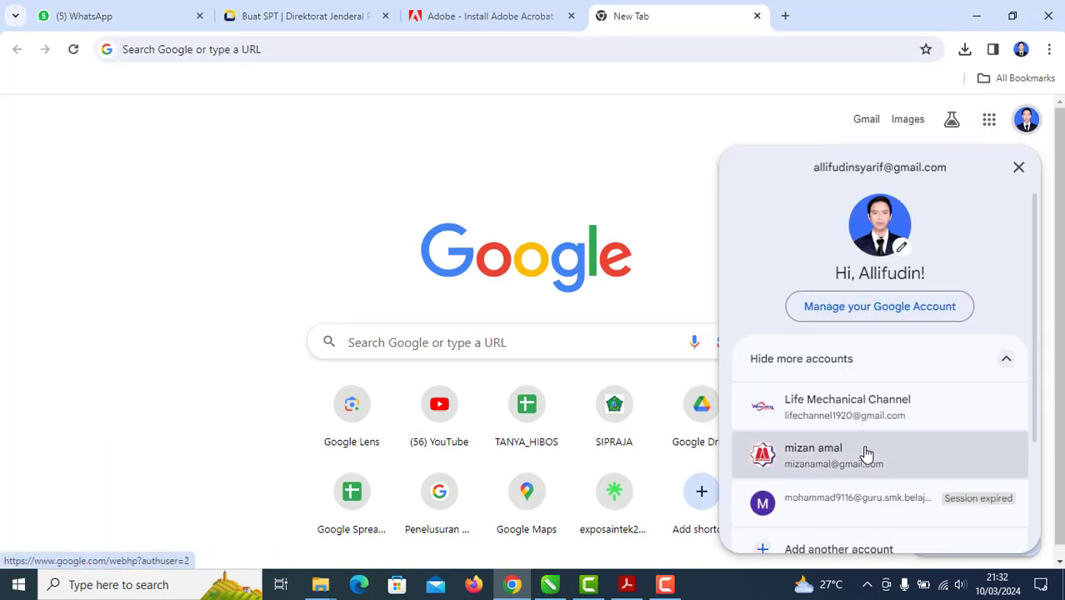
{"action": "left_click", "coordinate": [864, 454]}
{"action": "left_click", "coordinate": [995, 96]}
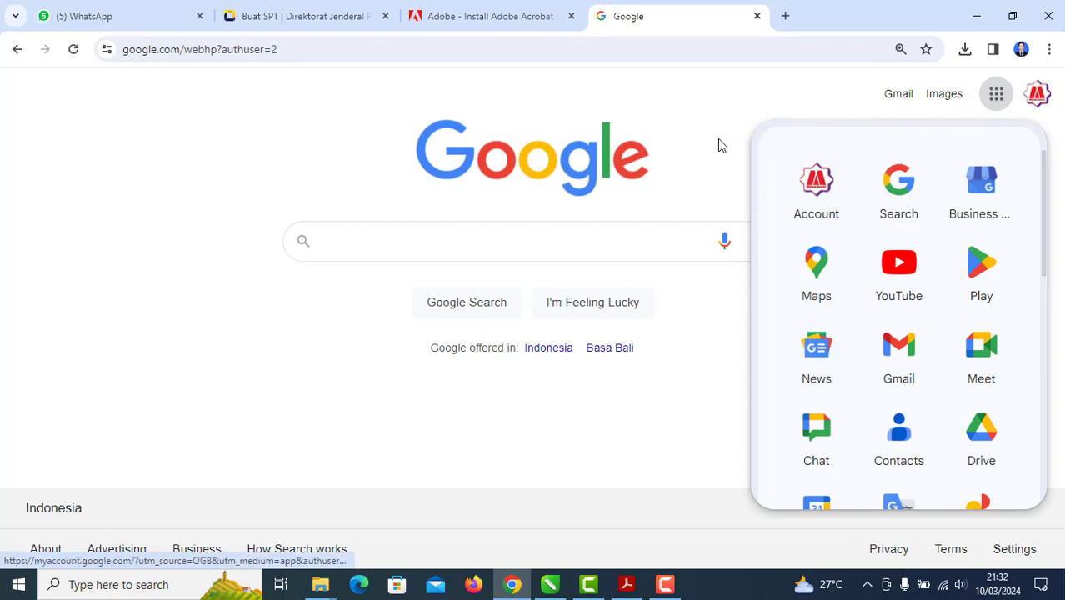
{"action": "left_click", "coordinate": [897, 94]}
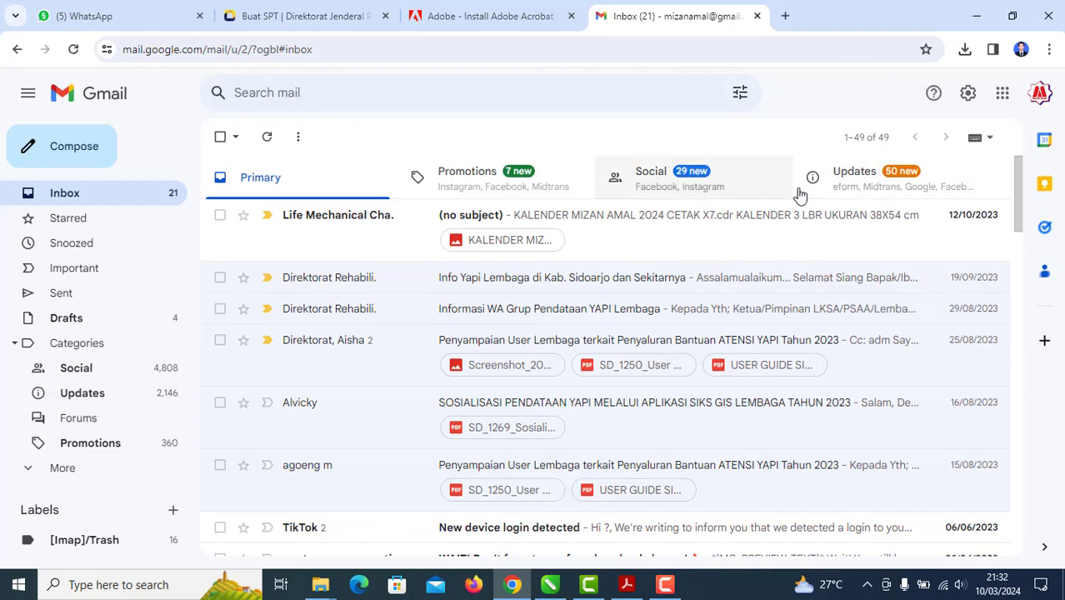
Step: Open the Updates tab's [E-Form] Kode Verifikasi email with the form 1771 token
{"action": "left_click", "coordinate": [922, 190]}
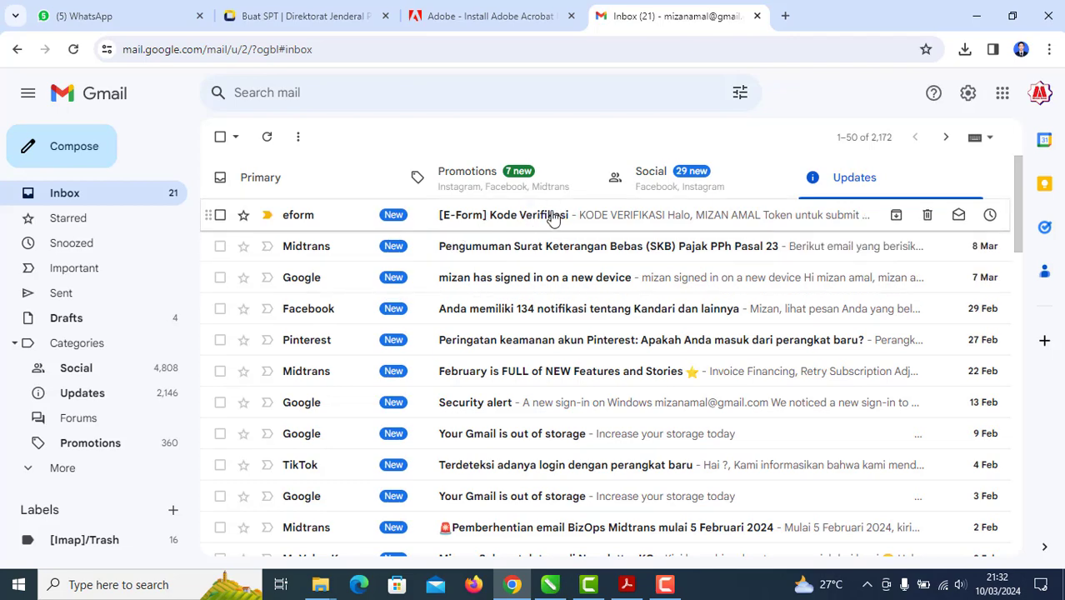
{"action": "left_click", "coordinate": [552, 218]}
{"action": "scroll", "coordinate": [656, 423], "scroll_direction": "down", "scroll_amount": 2}
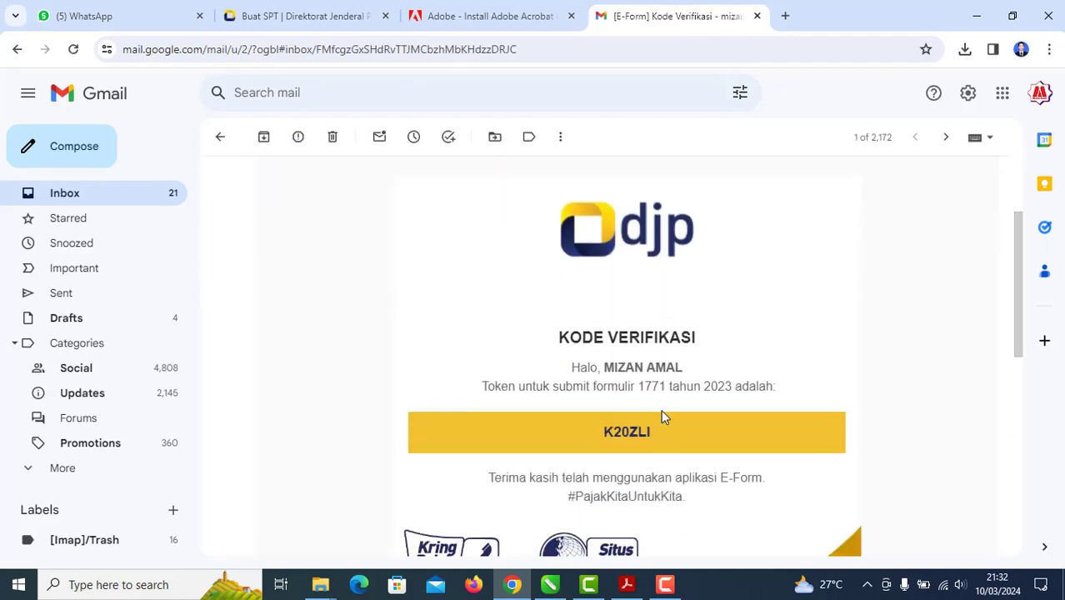
{"action": "scroll", "coordinate": [682, 383], "scroll_direction": "down", "scroll_amount": 5}
{"action": "scroll", "coordinate": [682, 380], "scroll_direction": "up", "scroll_amount": 2}
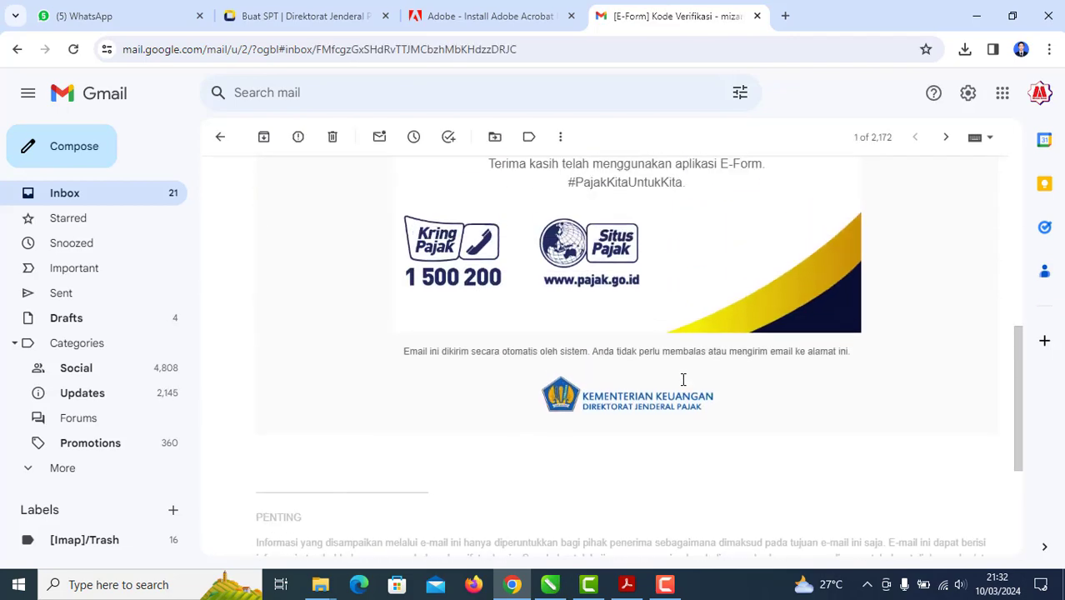
{"action": "scroll", "coordinate": [682, 380], "scroll_direction": "up", "scroll_amount": 1}
{"action": "scroll", "coordinate": [682, 385], "scroll_direction": "down", "scroll_amount": 2}
{"action": "scroll", "coordinate": [682, 385], "scroll_direction": "up", "scroll_amount": 7}
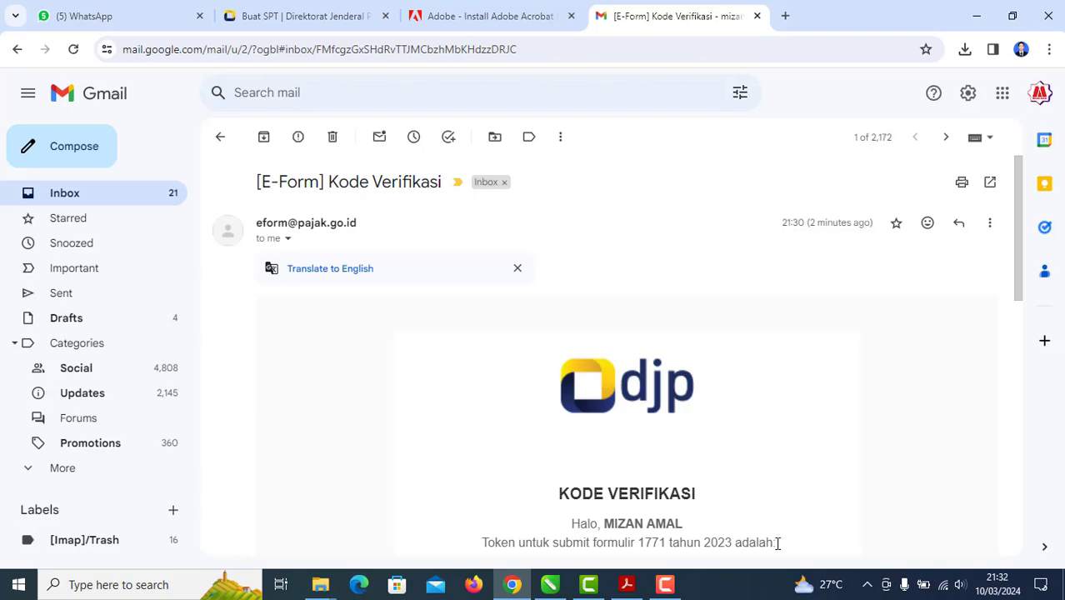
{"action": "scroll", "coordinate": [783, 535], "scroll_direction": "down", "scroll_amount": 6}
{"action": "scroll", "coordinate": [635, 231], "scroll_direction": "up", "scroll_amount": 4}
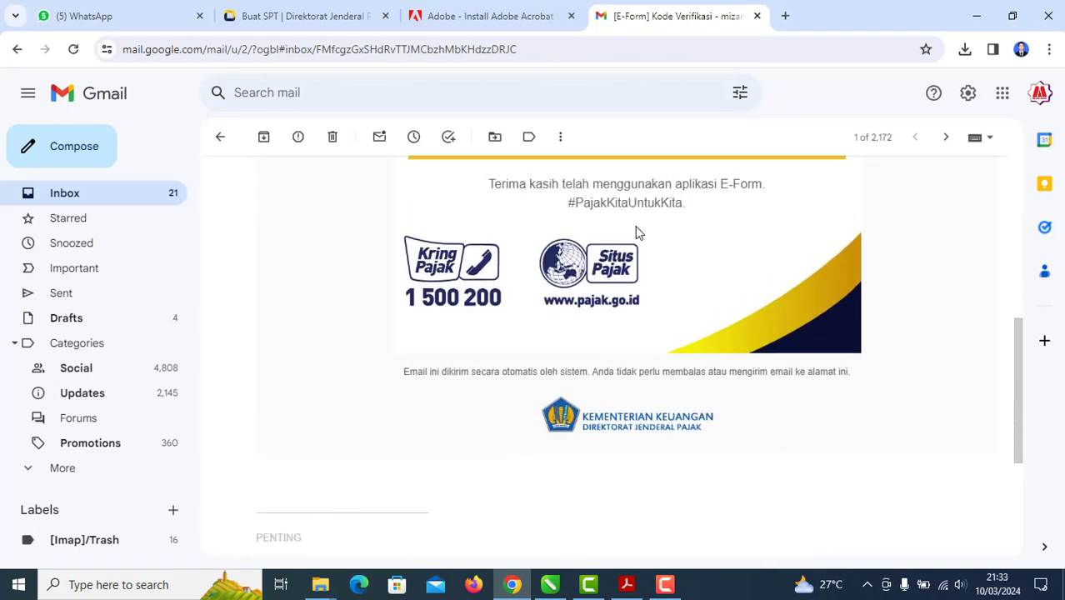
{"action": "scroll", "coordinate": [615, 333], "scroll_direction": "up", "scroll_amount": 2}
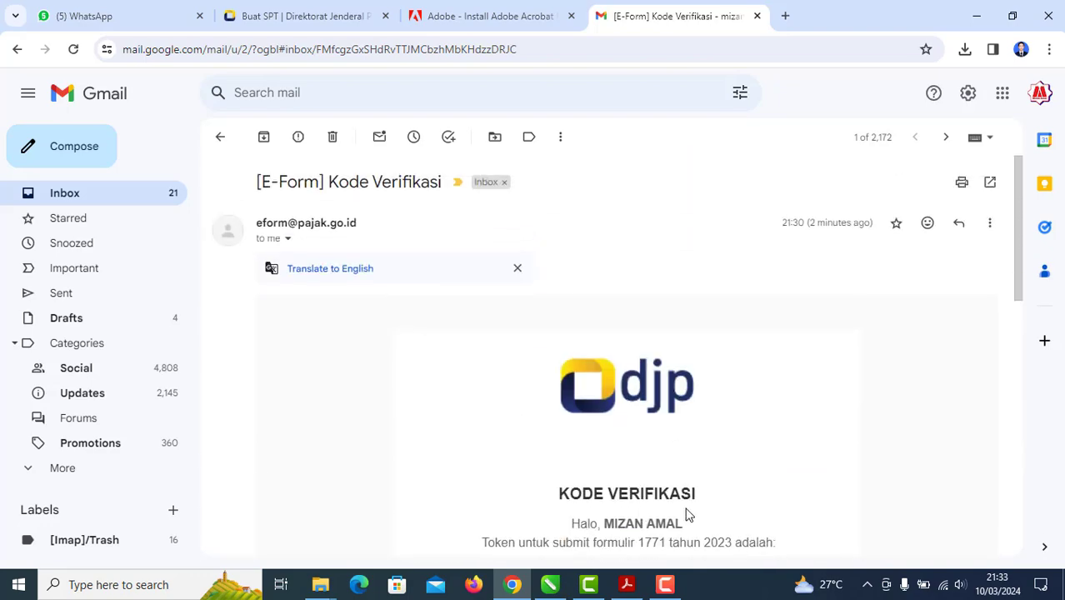
{"action": "scroll", "coordinate": [687, 509], "scroll_direction": "down", "scroll_amount": 5}
{"action": "scroll", "coordinate": [690, 491], "scroll_direction": "down", "scroll_amount": 5}
{"action": "scroll", "coordinate": [694, 473], "scroll_direction": "up", "scroll_amount": 5}
{"action": "scroll", "coordinate": [692, 468], "scroll_direction": "down", "scroll_amount": 1}
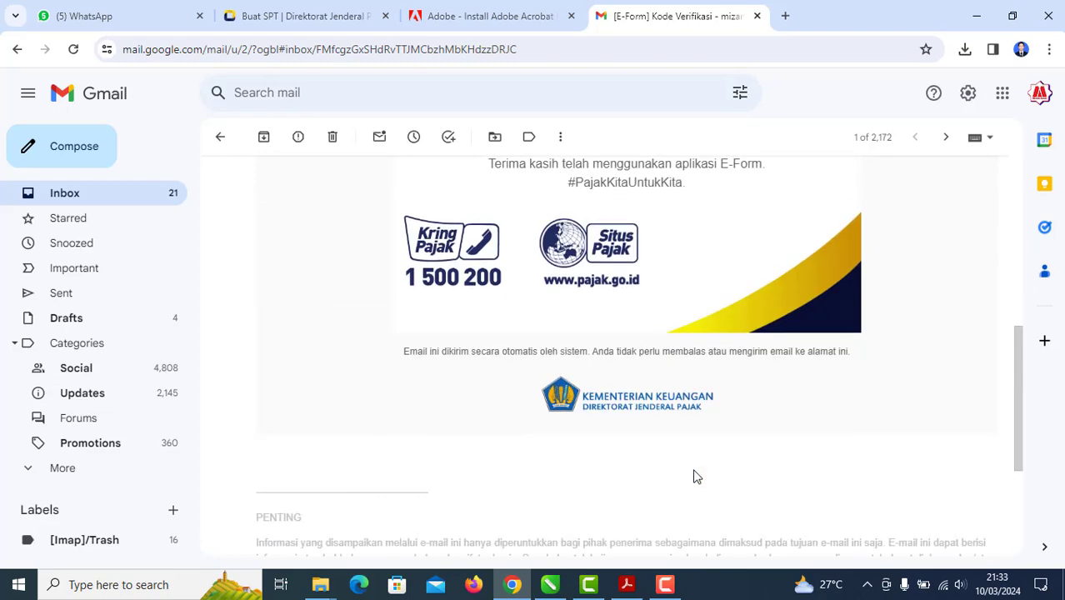
{"action": "scroll", "coordinate": [693, 475], "scroll_direction": "up", "scroll_amount": 2}
{"action": "scroll", "coordinate": [699, 461], "scroll_direction": "up", "scroll_amount": 5}
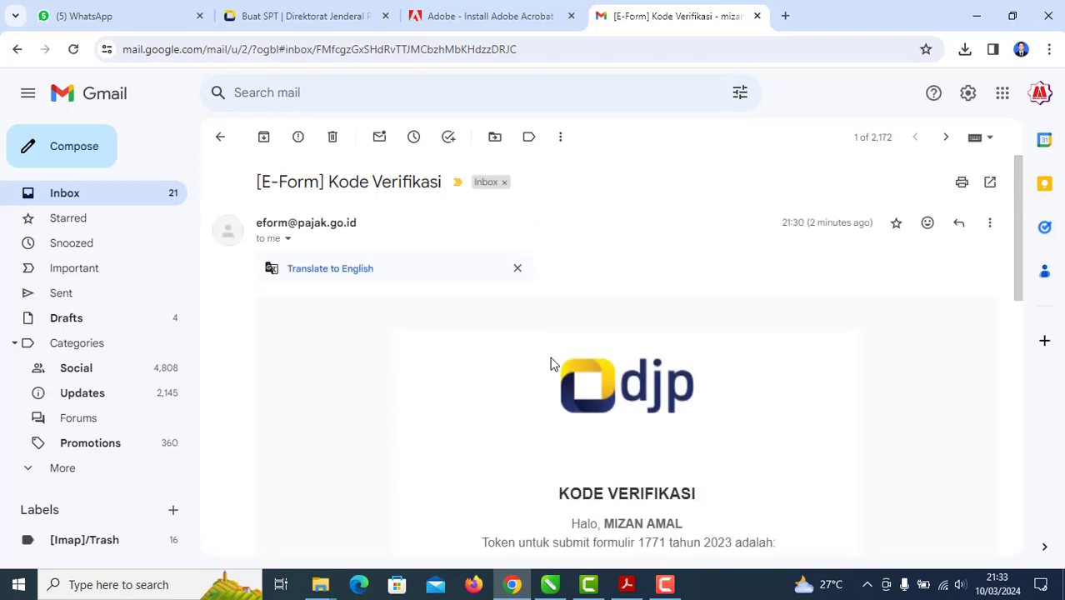
Step: Return to the Buat SPT 1771 page and list Chrome's recent downloads
{"action": "left_click", "coordinate": [333, 14]}
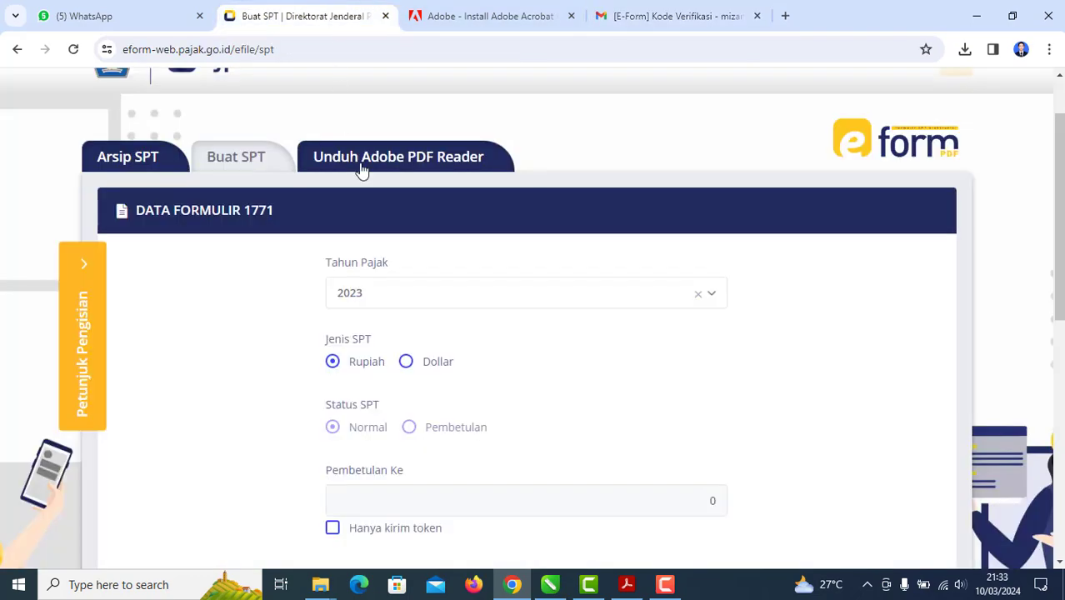
{"action": "scroll", "coordinate": [602, 383], "scroll_direction": "up", "scroll_amount": 1}
{"action": "scroll", "coordinate": [603, 379], "scroll_direction": "up", "scroll_amount": 1}
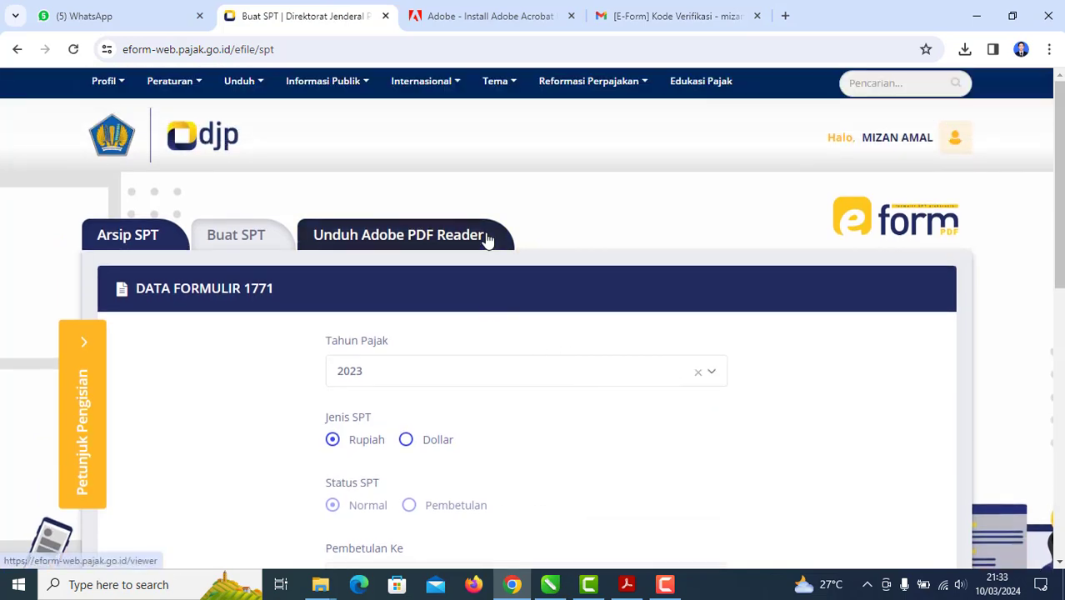
{"action": "mouse_move", "coordinate": [643, 592]}
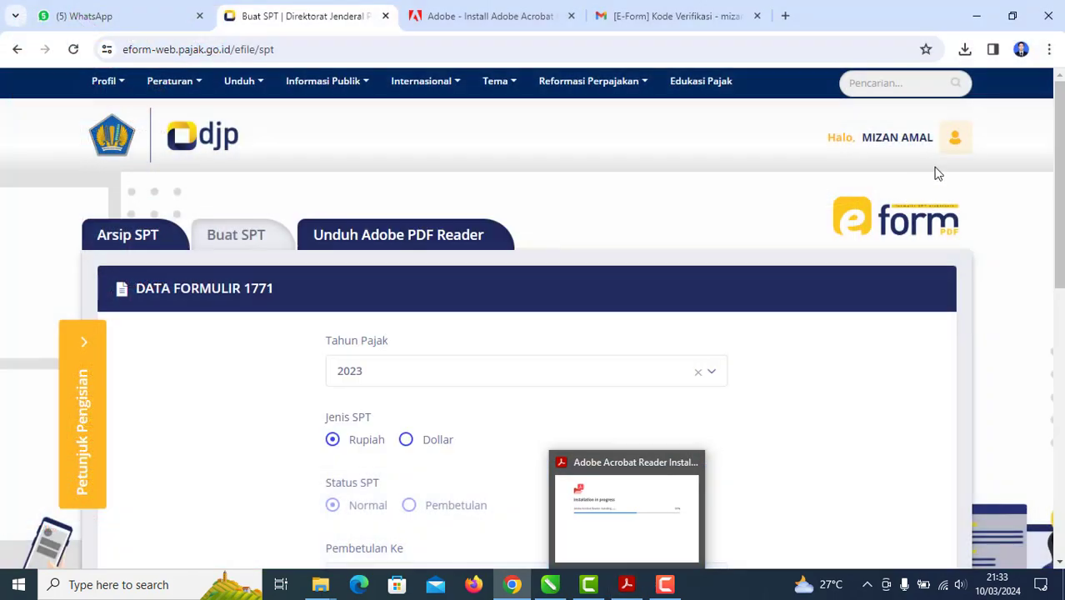
{"action": "left_click", "coordinate": [964, 49]}
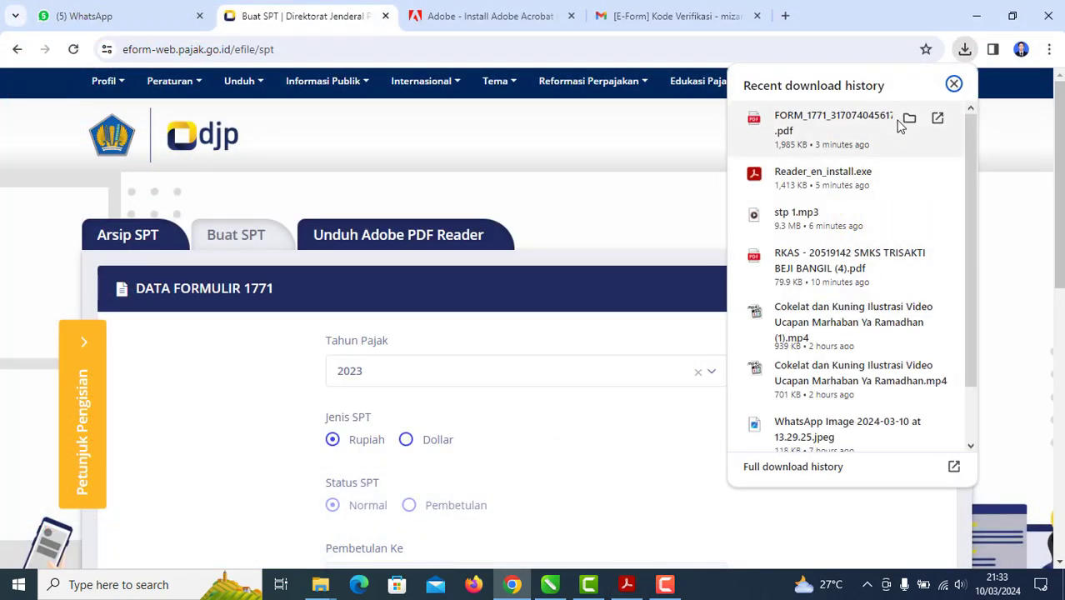
Step: Open the downloaded FORM_1771 PDF from its folder in Acrobat Reader
{"action": "left_click", "coordinate": [908, 121]}
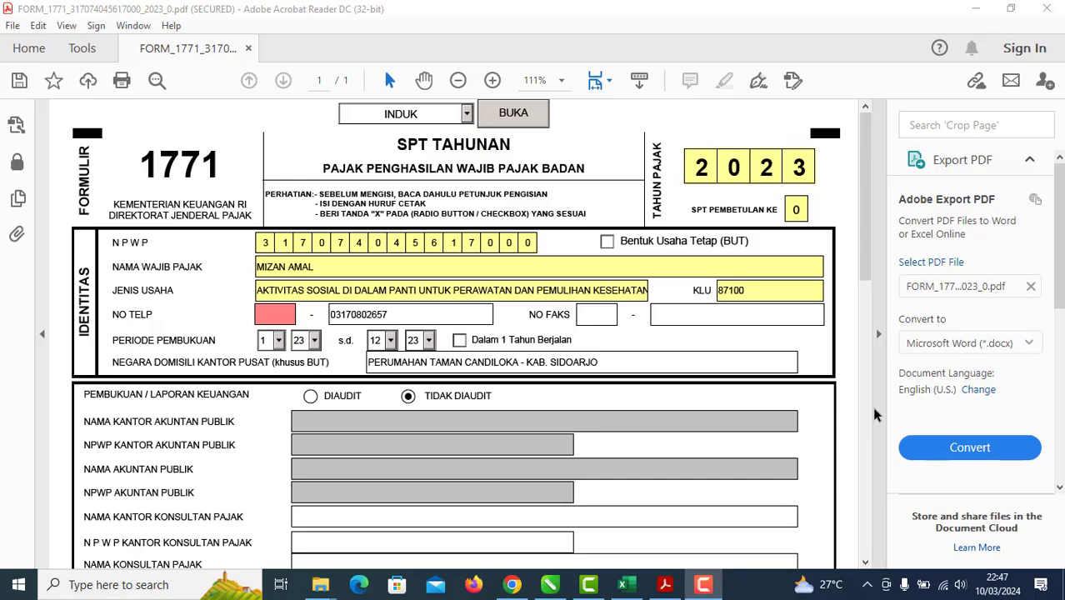
Step: Review the 1771 form, then minimize Acrobat, CorelDRAW, Excel, Chrome and Explorer windows
{"action": "scroll", "coordinate": [610, 338], "scroll_direction": "down", "scroll_amount": 5}
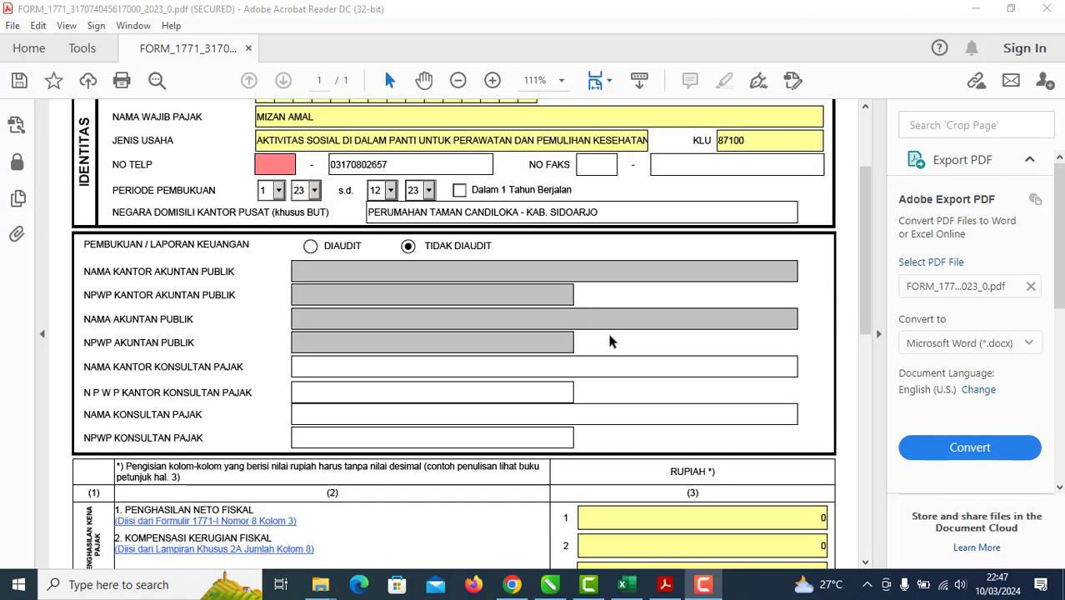
{"action": "scroll", "coordinate": [609, 330], "scroll_direction": "up", "scroll_amount": 5}
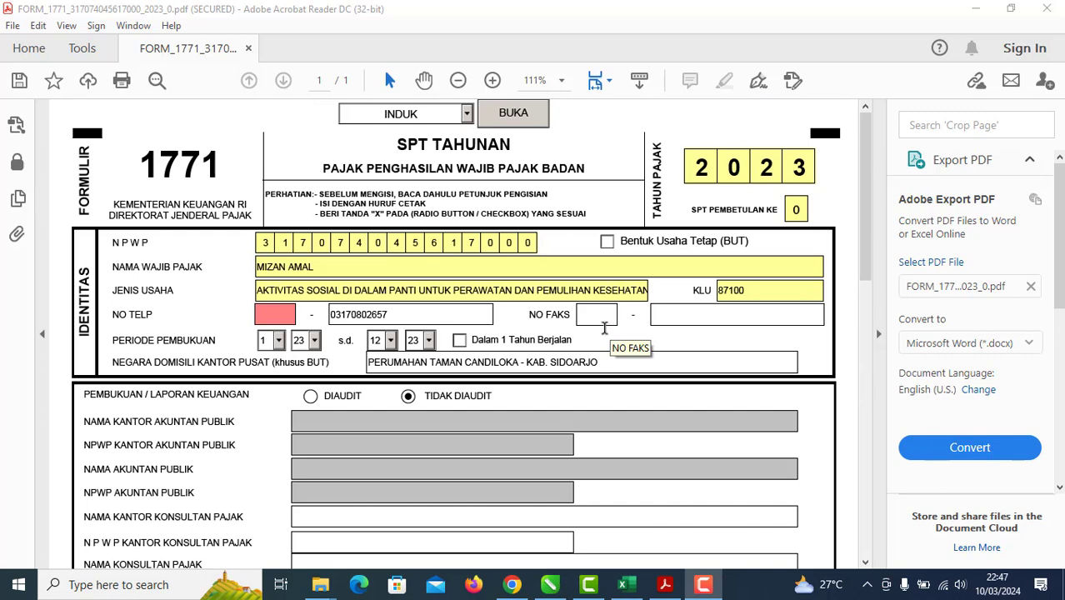
{"action": "scroll", "coordinate": [604, 328], "scroll_direction": "down", "scroll_amount": 7}
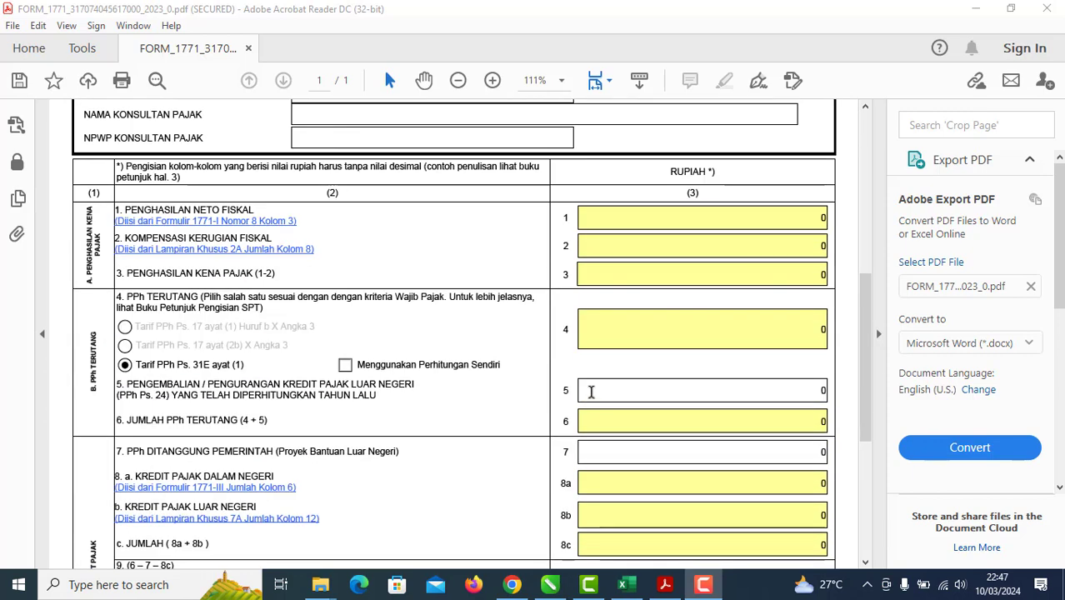
{"action": "scroll", "coordinate": [590, 391], "scroll_direction": "up", "scroll_amount": 4}
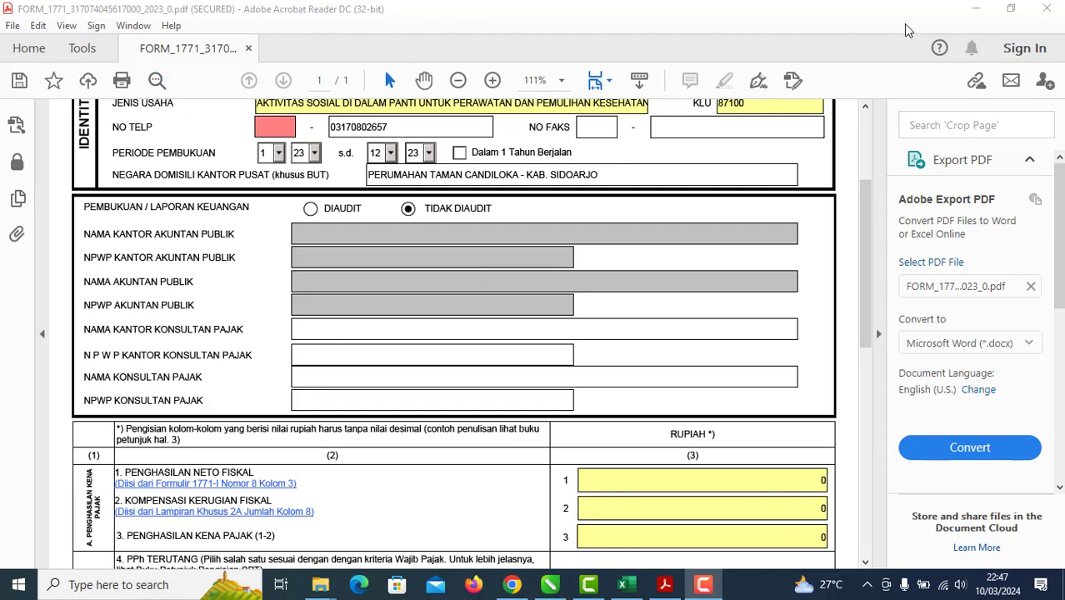
{"action": "left_click", "coordinate": [975, 8]}
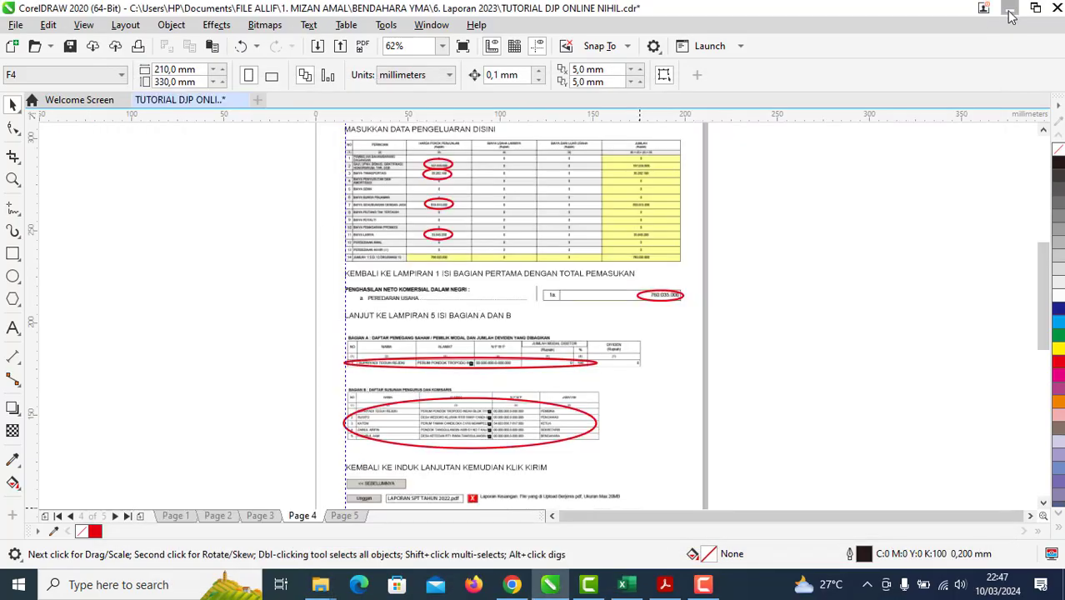
{"action": "left_click", "coordinate": [1009, 13]}
{"action": "left_click", "coordinate": [976, 12]}
{"action": "left_click", "coordinate": [975, 8]}
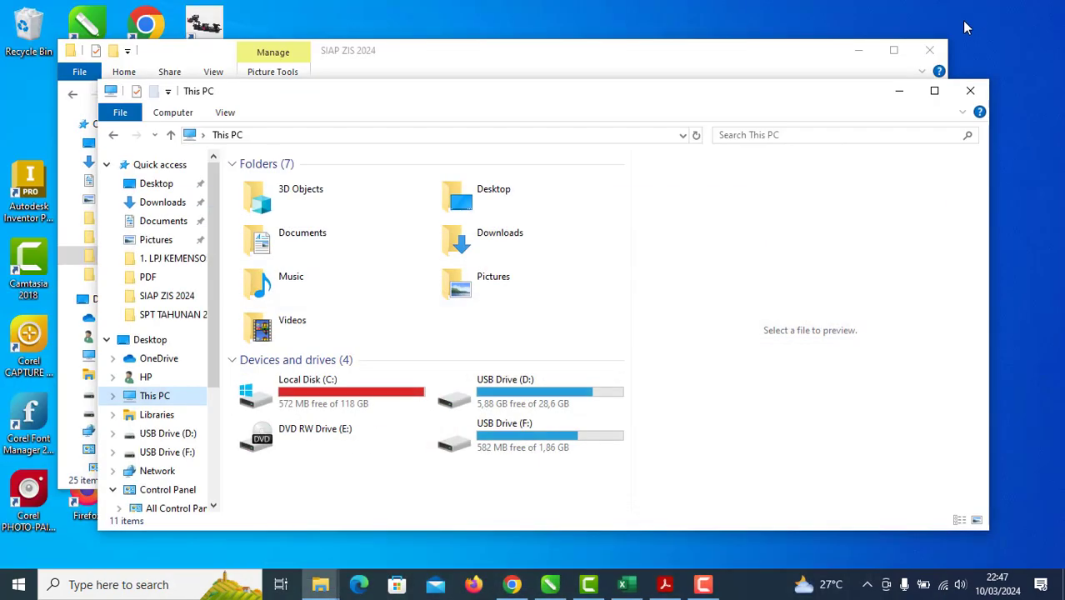
{"action": "left_click", "coordinate": [901, 88]}
{"action": "left_click", "coordinate": [858, 51]}
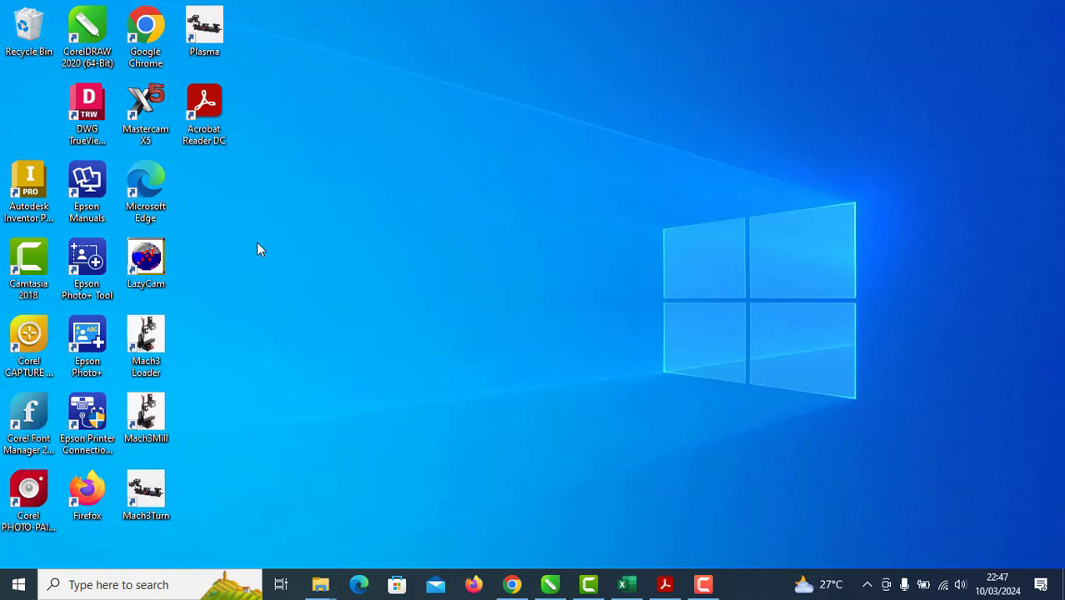
Step: Bring the 1771 form back, then switch to the SPT TAHUNAN 2023 Excel workbook
{"action": "left_click", "coordinate": [665, 584]}
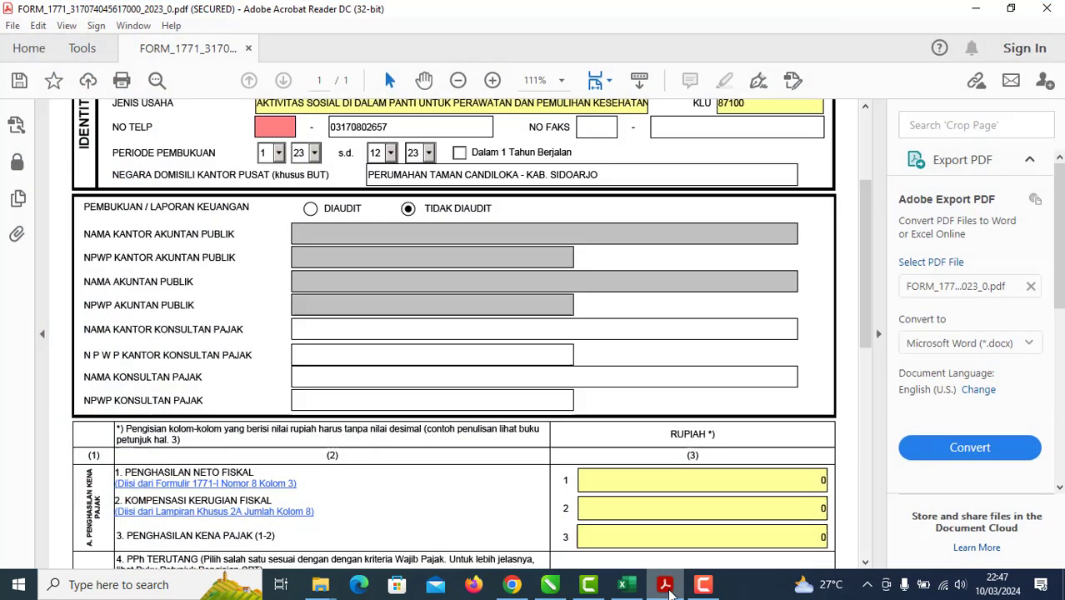
{"action": "scroll", "coordinate": [405, 306], "scroll_direction": "up", "scroll_amount": 3}
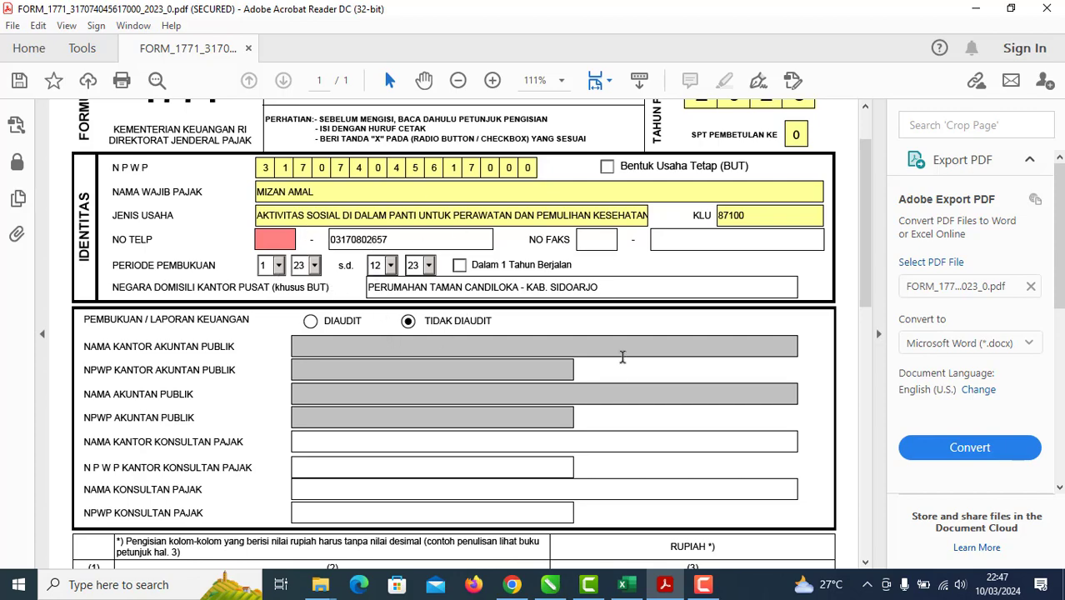
{"action": "scroll", "coordinate": [622, 358], "scroll_direction": "down", "scroll_amount": 18}
{"action": "scroll", "coordinate": [618, 384], "scroll_direction": "up", "scroll_amount": 20}
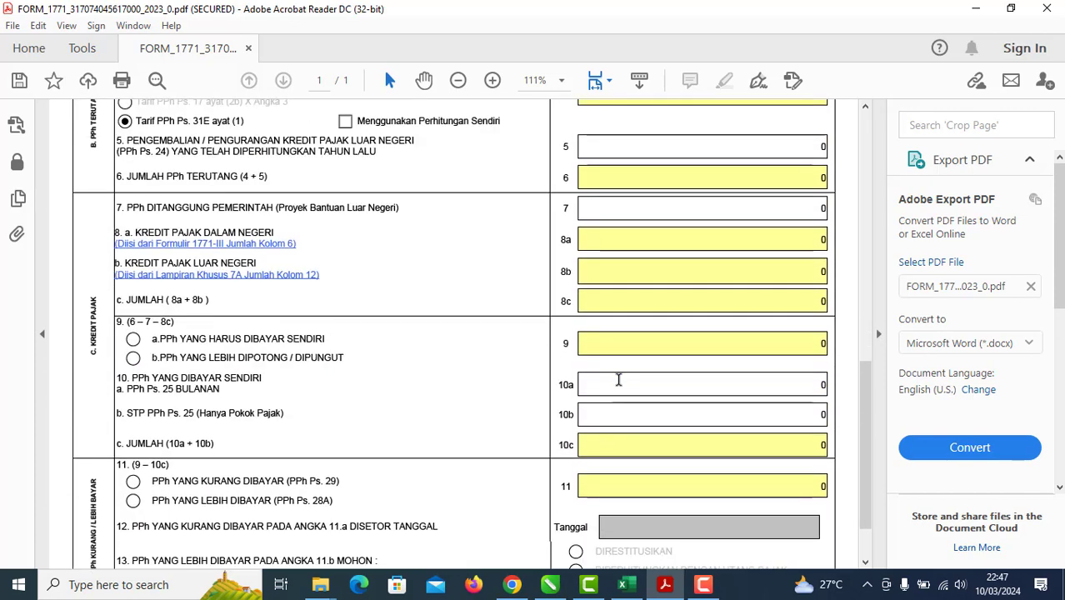
{"action": "scroll", "coordinate": [619, 348], "scroll_direction": "up", "scroll_amount": 2}
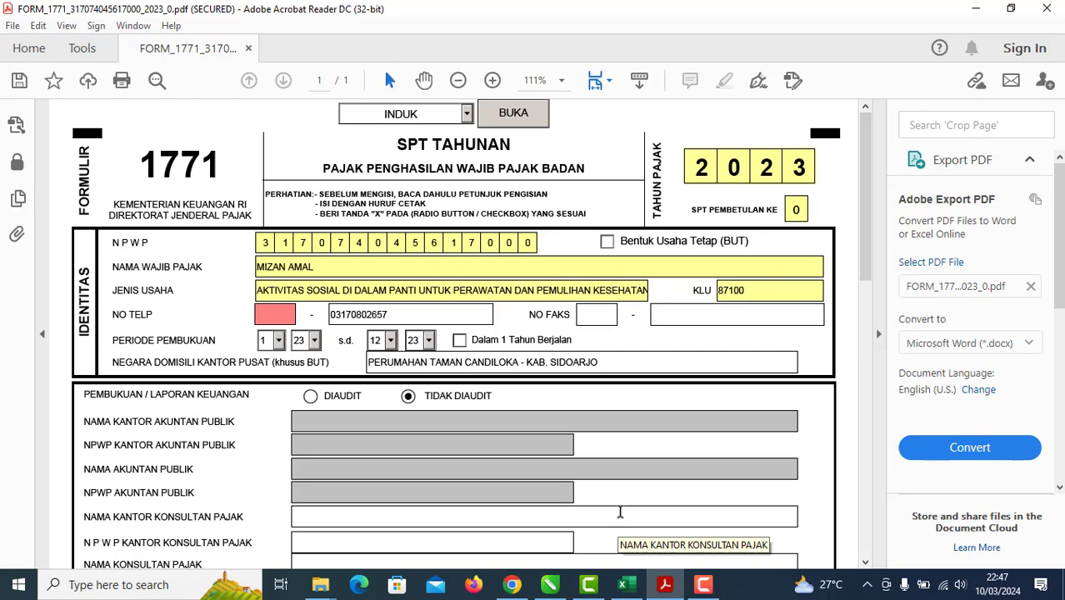
{"action": "left_click", "coordinate": [623, 584]}
{"action": "scroll", "coordinate": [452, 388], "scroll_direction": "up", "scroll_amount": 7}
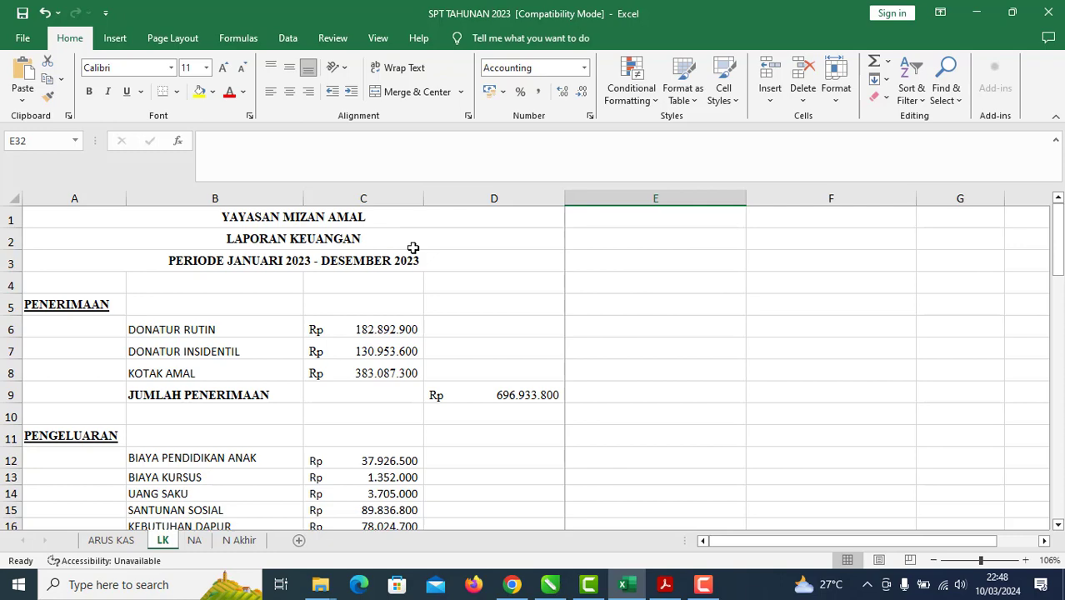
Step: Open the N Akhir sheet and review the NERACA AKHIR balance sheet per 31 Desember 2023
{"action": "scroll", "coordinate": [413, 248], "scroll_direction": "down", "scroll_amount": 14}
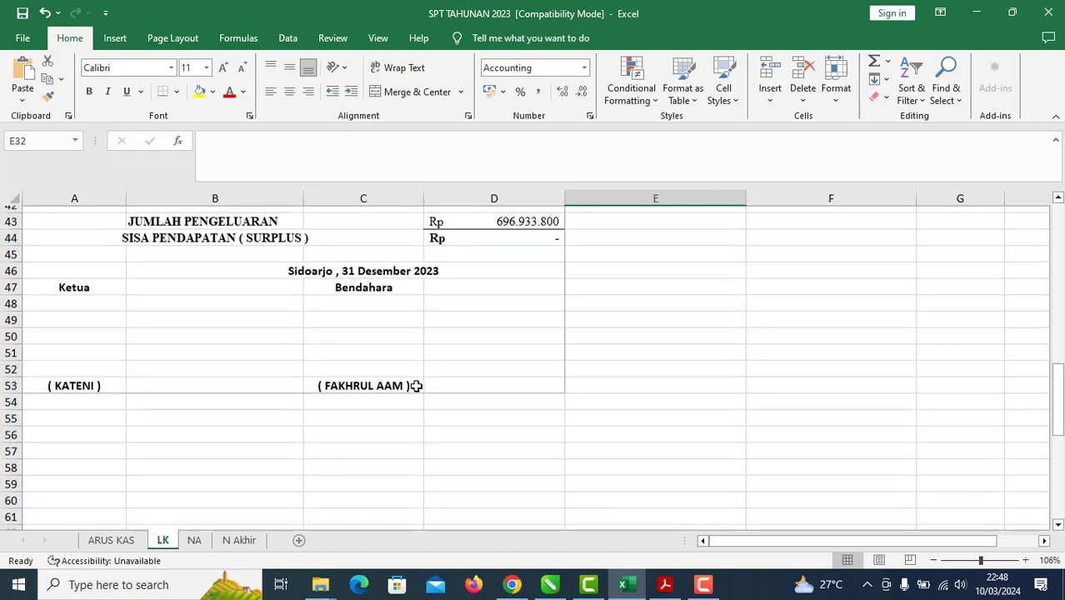
{"action": "scroll", "coordinate": [417, 385], "scroll_direction": "up", "scroll_amount": 4}
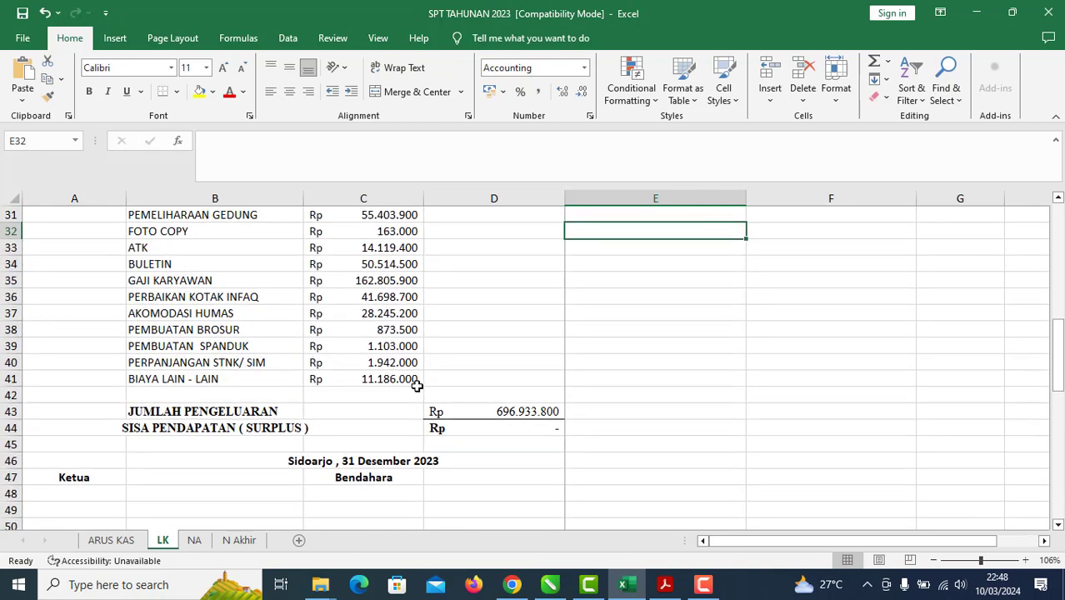
{"action": "left_click", "coordinate": [239, 540]}
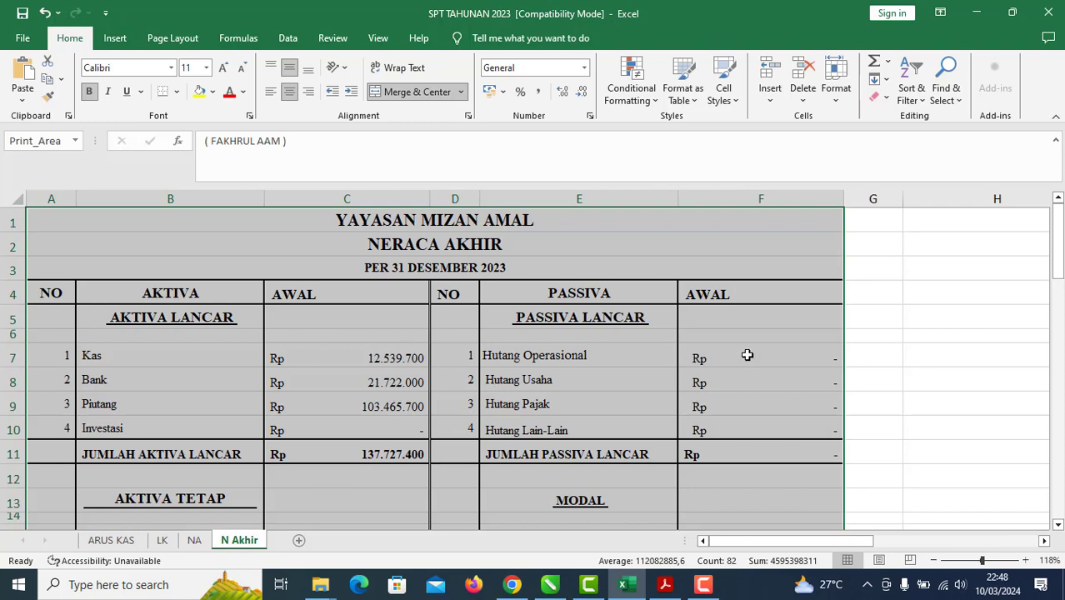
{"action": "left_click", "coordinate": [873, 321]}
{"action": "scroll", "coordinate": [725, 409], "scroll_direction": "down", "scroll_amount": 3}
{"action": "scroll", "coordinate": [733, 410], "scroll_direction": "down", "scroll_amount": 3}
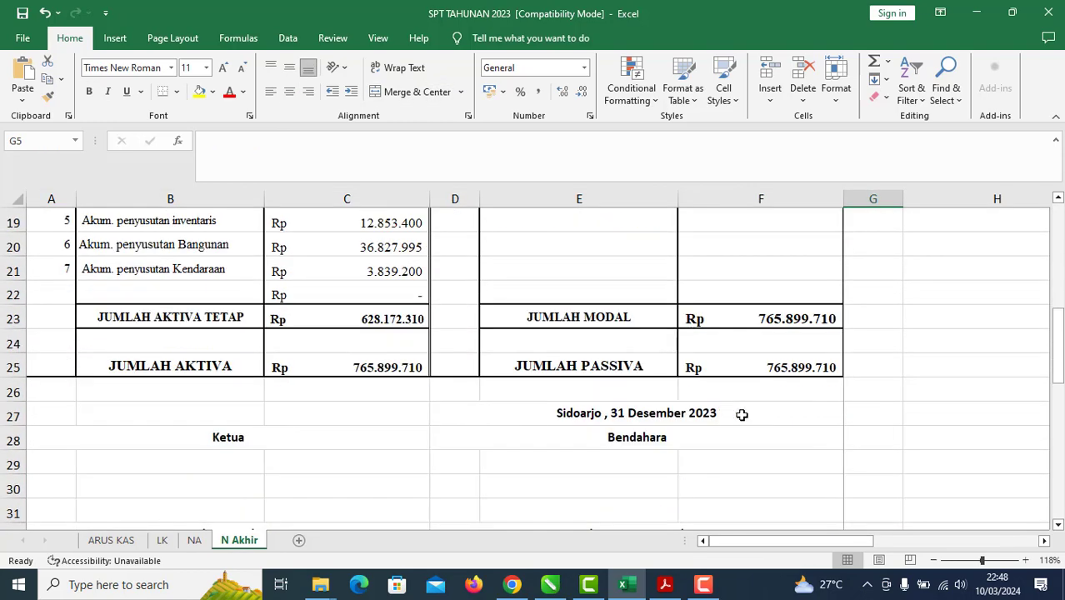
{"action": "left_click", "coordinate": [959, 375]}
{"action": "scroll", "coordinate": [590, 487], "scroll_direction": "up", "scroll_amount": 4}
{"action": "scroll", "coordinate": [590, 486], "scroll_direction": "up", "scroll_amount": 2}
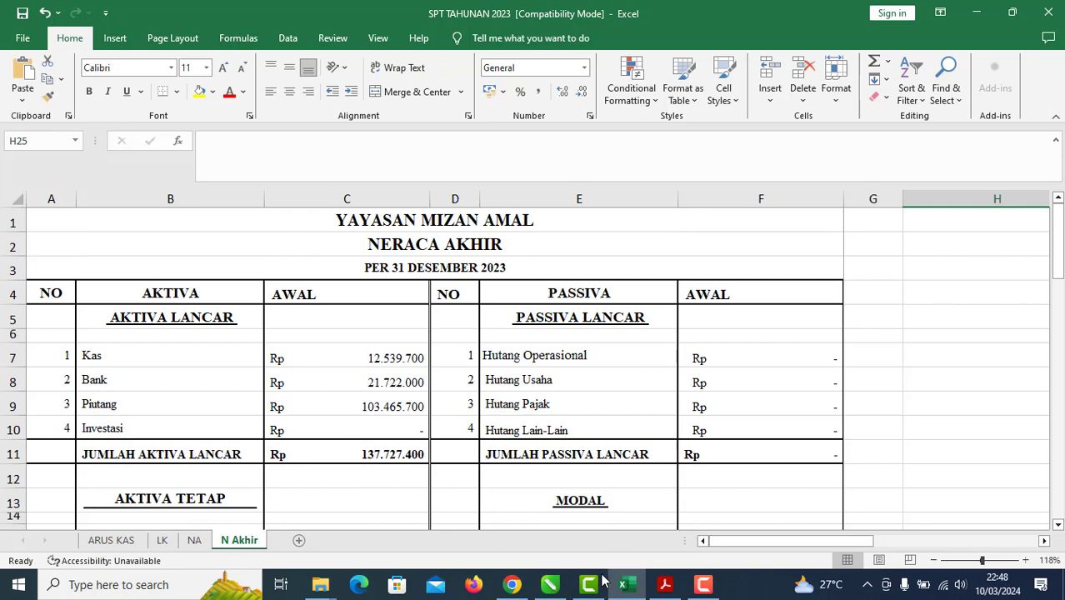
Step: Look up the NO TELP guidance on Page 3 of the CorelDRAW tutorial
{"action": "left_click", "coordinate": [550, 584]}
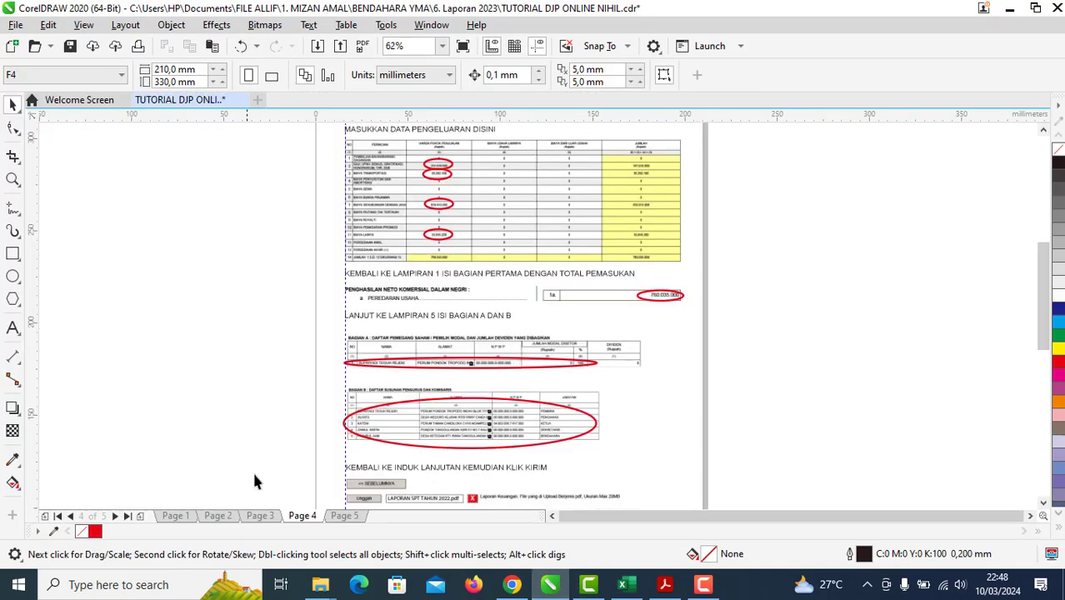
{"action": "left_click", "coordinate": [259, 515]}
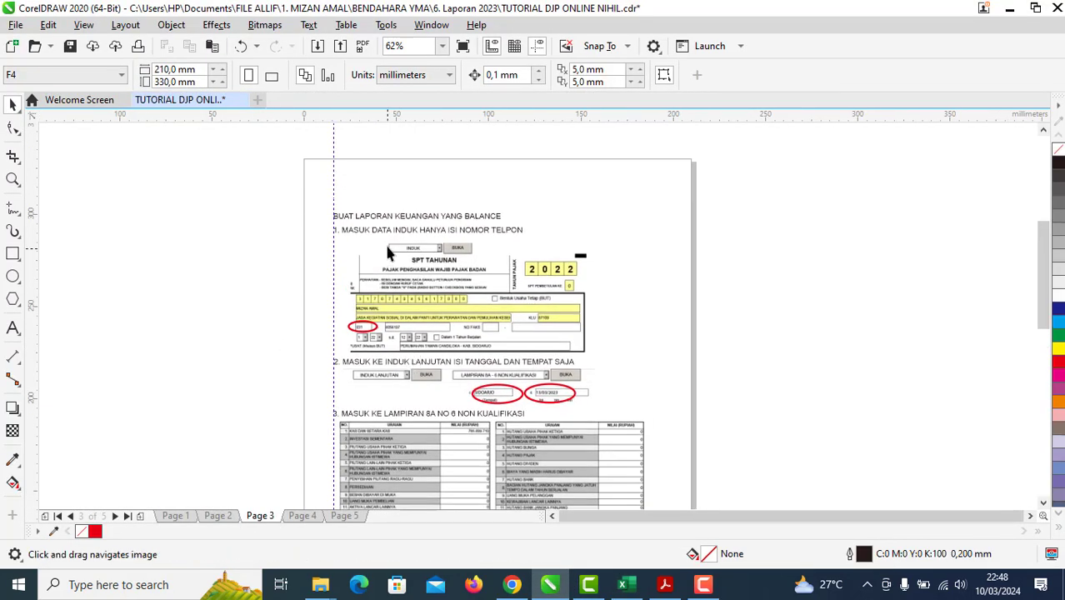
{"action": "scroll", "coordinate": [384, 242], "scroll_direction": "up", "scroll_amount": 5}
{"action": "left_click_drag", "start_coordinate": [397, 300], "coordinate": [394, 270]}
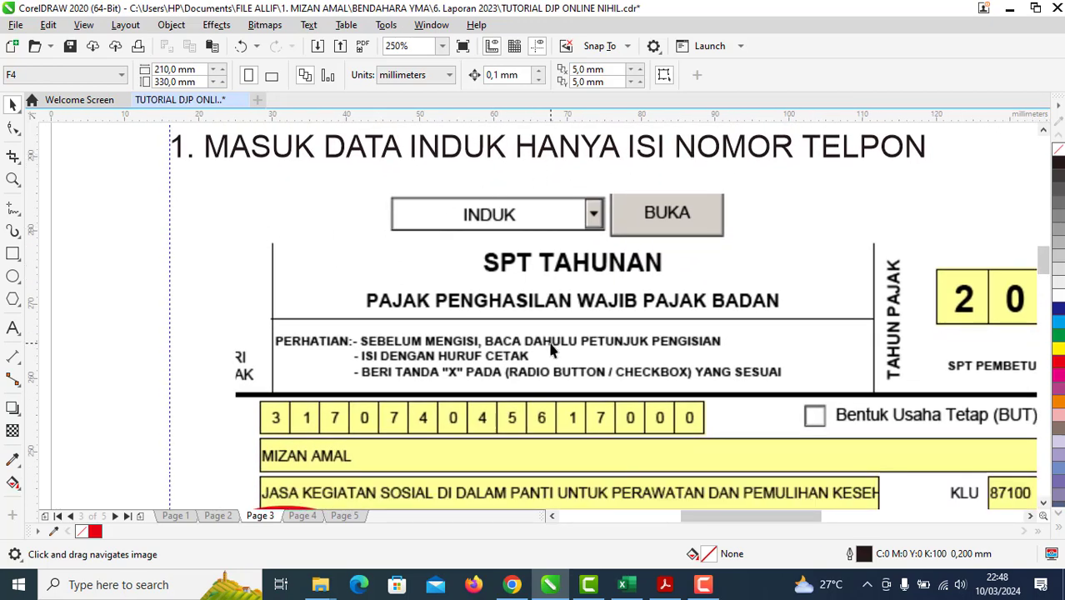
{"action": "left_click_drag", "start_coordinate": [623, 471], "coordinate": [550, 305]}
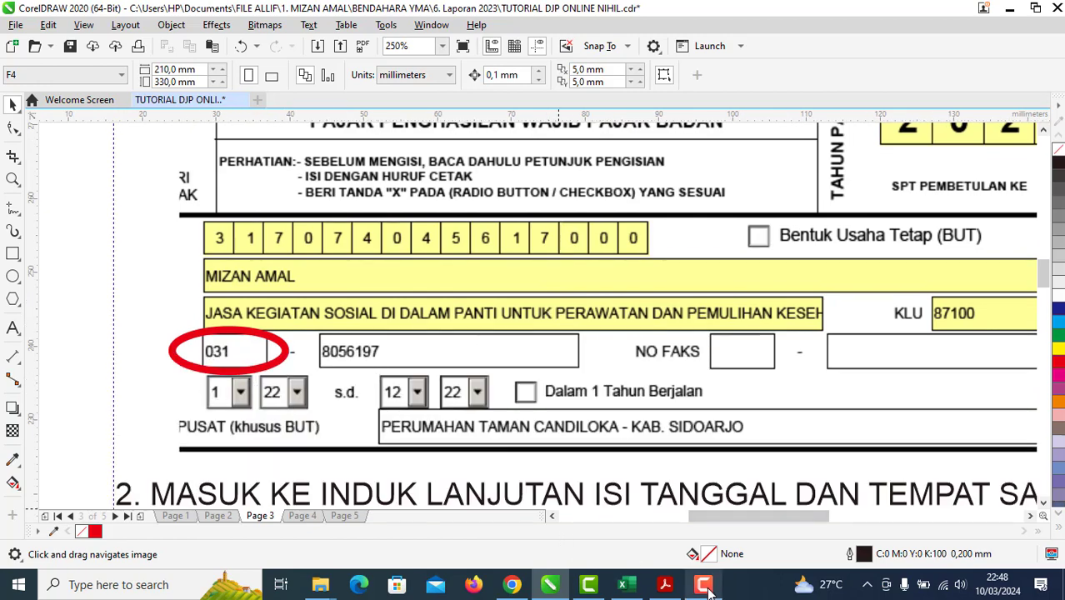
Step: Enter area code 031 in the 1771 form's NO TELP field
{"action": "left_click", "coordinate": [664, 585]}
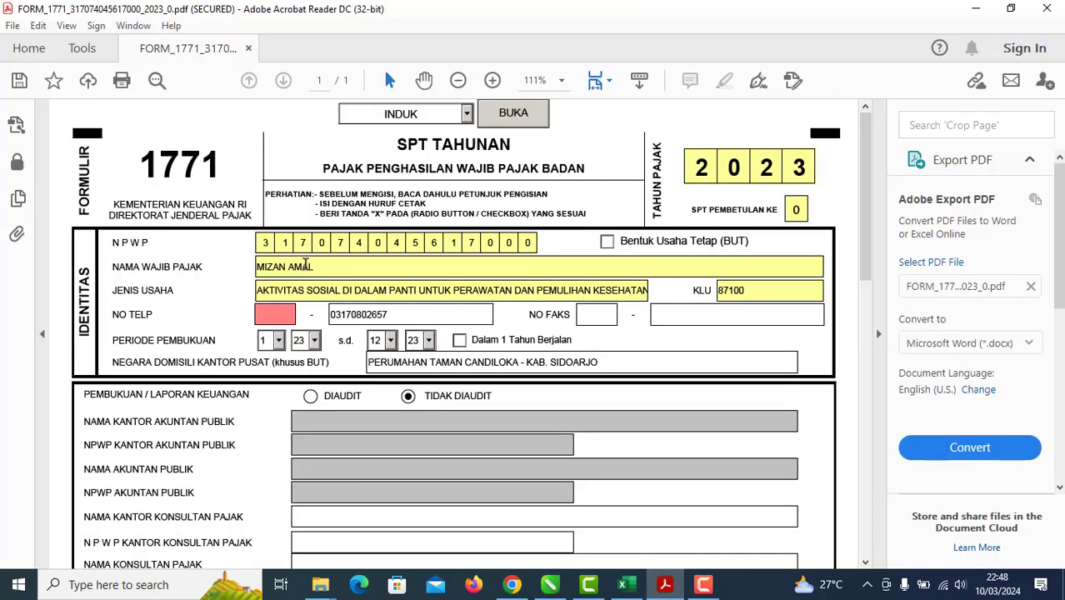
{"action": "left_click", "coordinate": [290, 317]}
{"action": "type", "text": "031"}
{"action": "scroll", "coordinate": [457, 345], "scroll_direction": "down", "scroll_amount": 3}
Step: Recheck the CorelDRAW tutorial, then return to the 1771 form in Acrobat
{"action": "left_click", "coordinate": [548, 584]}
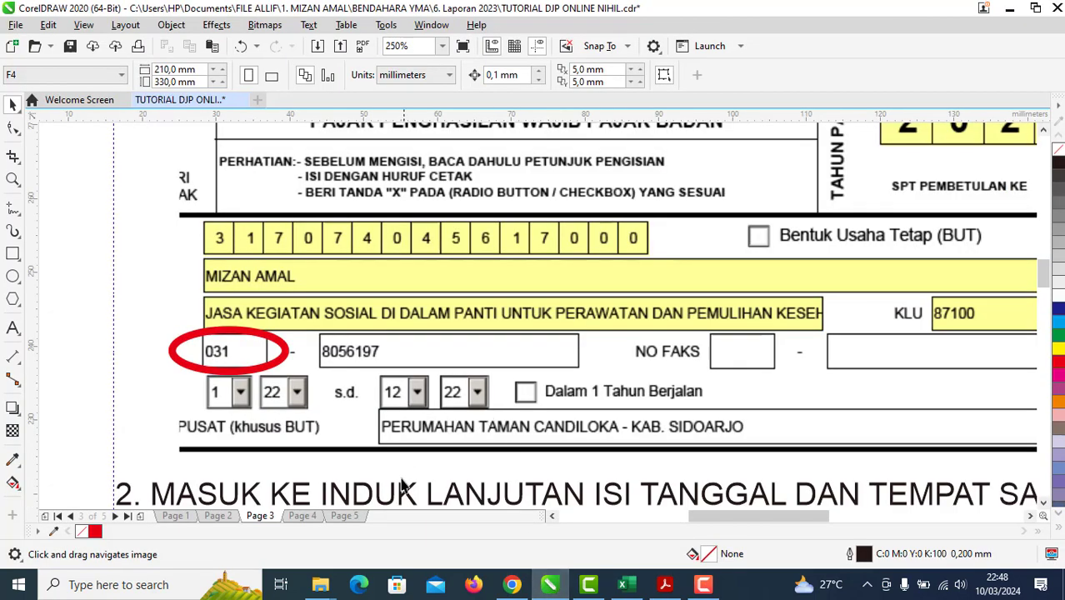
{"action": "scroll", "coordinate": [342, 275], "scroll_direction": "down", "scroll_amount": 3}
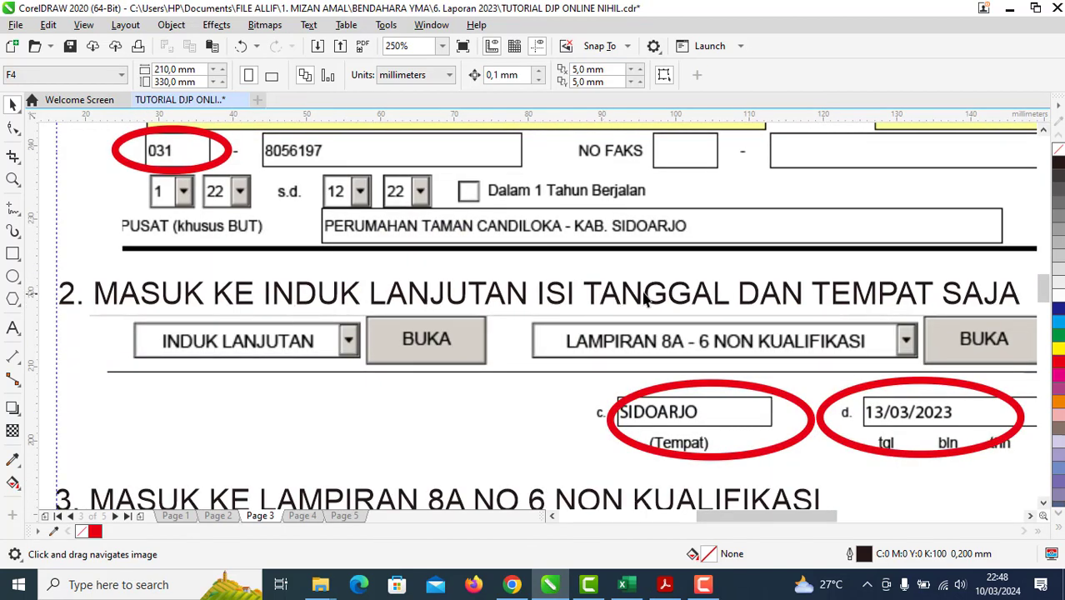
{"action": "left_click_drag", "start_coordinate": [900, 317], "coordinate": [896, 314]}
{"action": "scroll", "coordinate": [896, 315], "scroll_direction": "down", "scroll_amount": 2}
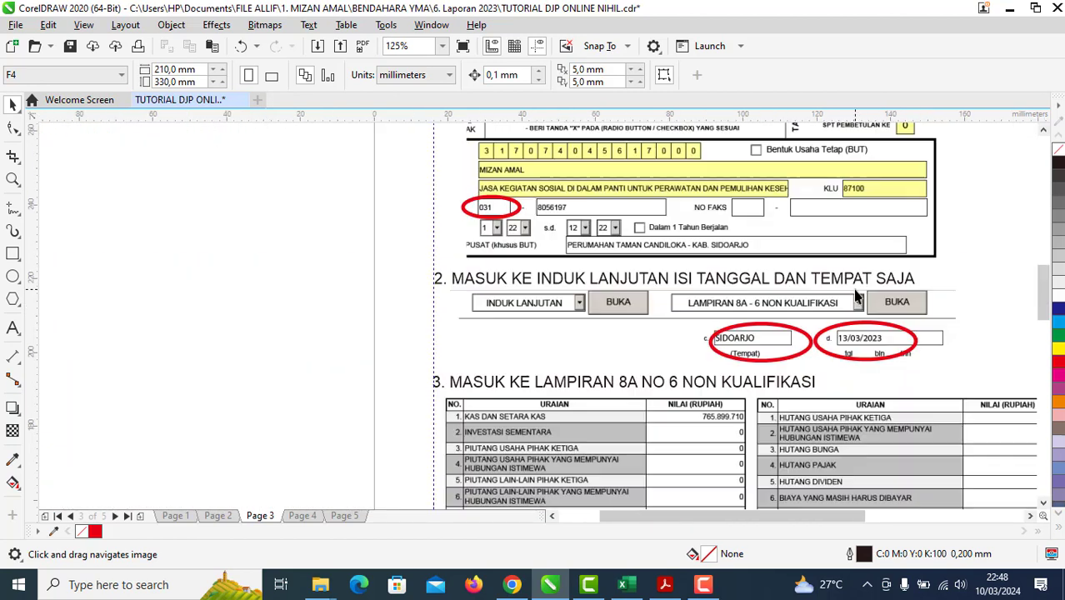
{"action": "scroll", "coordinate": [854, 314], "scroll_direction": "up", "scroll_amount": 3}
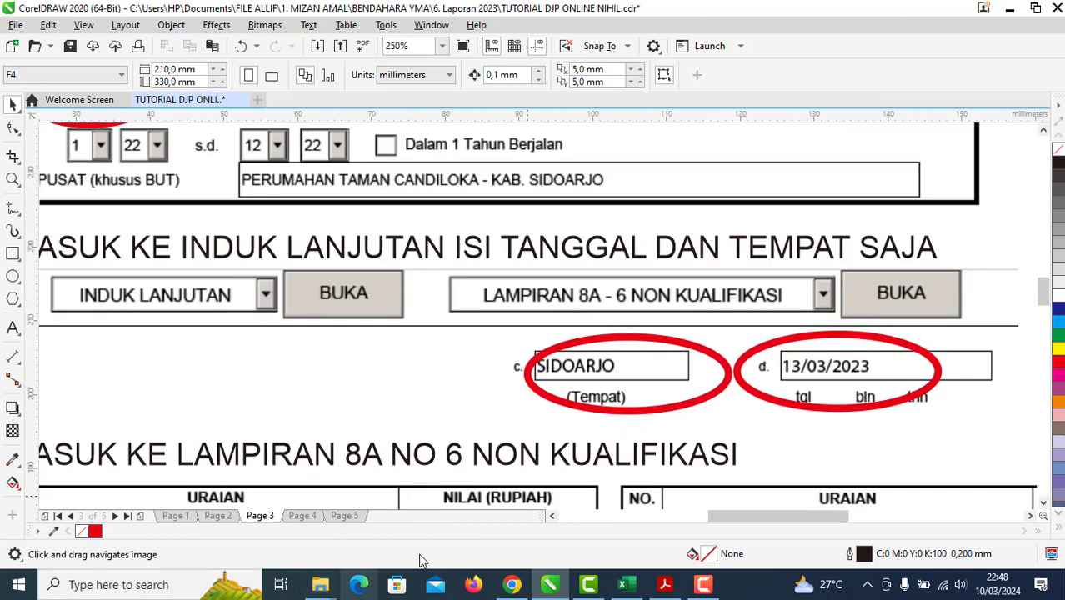
{"action": "left_click", "coordinate": [664, 587]}
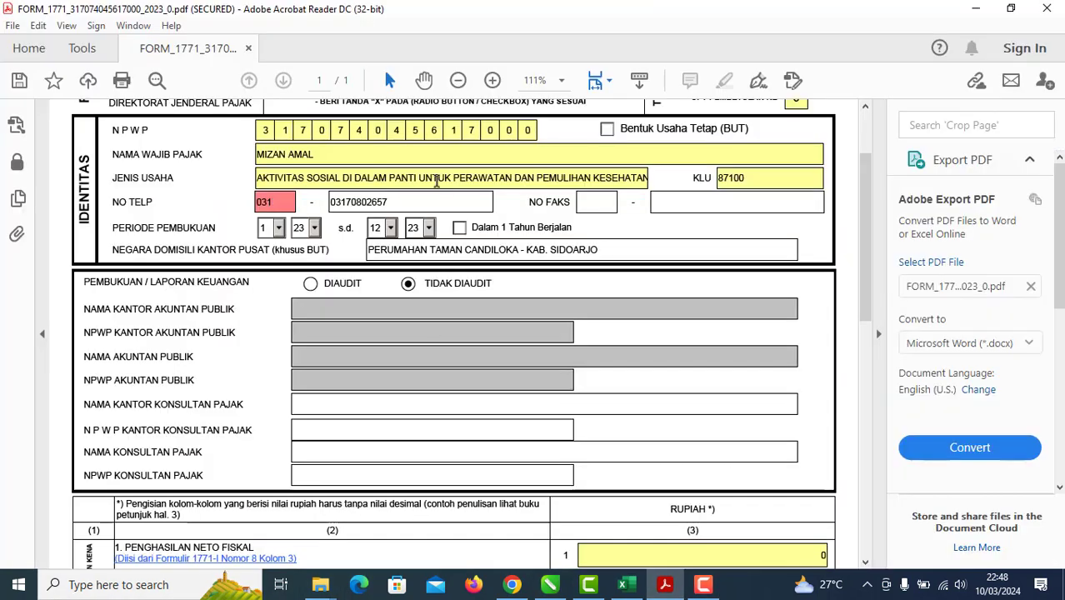
Step: Open the form's INDUK LANJUTAN page from the page list
{"action": "scroll", "coordinate": [436, 179], "scroll_direction": "up", "scroll_amount": 3}
{"action": "left_click", "coordinate": [468, 115]}
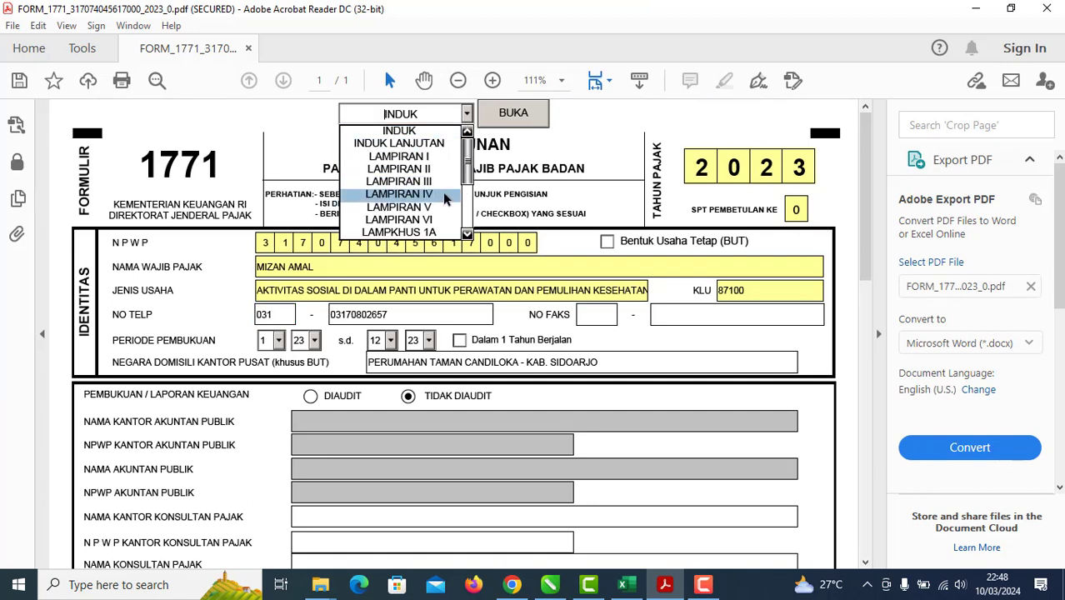
{"action": "left_click", "coordinate": [398, 149]}
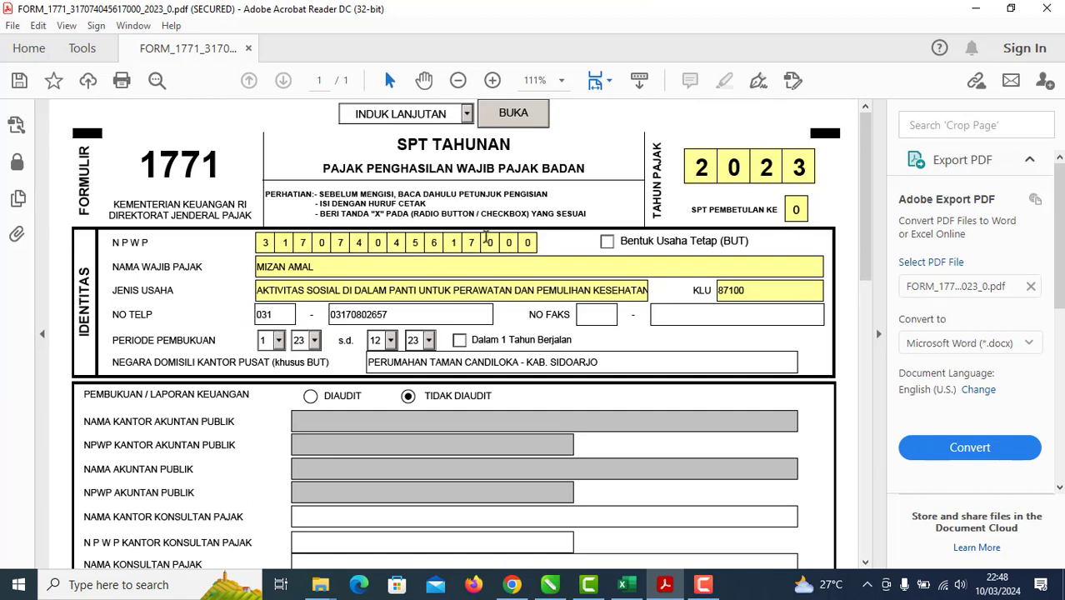
{"action": "left_click", "coordinate": [513, 116]}
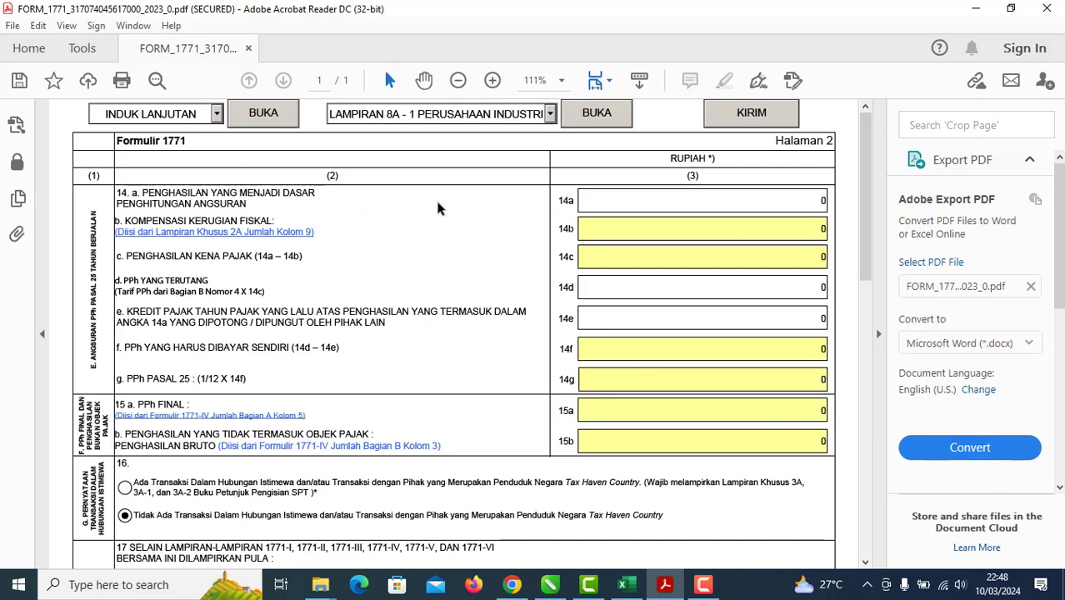
Step: Pick 10/03/2024 as the PERNYATAAN statement date, then bring back the CorelDRAW tutorial
{"action": "scroll", "coordinate": [579, 306], "scroll_direction": "down", "scroll_amount": 10}
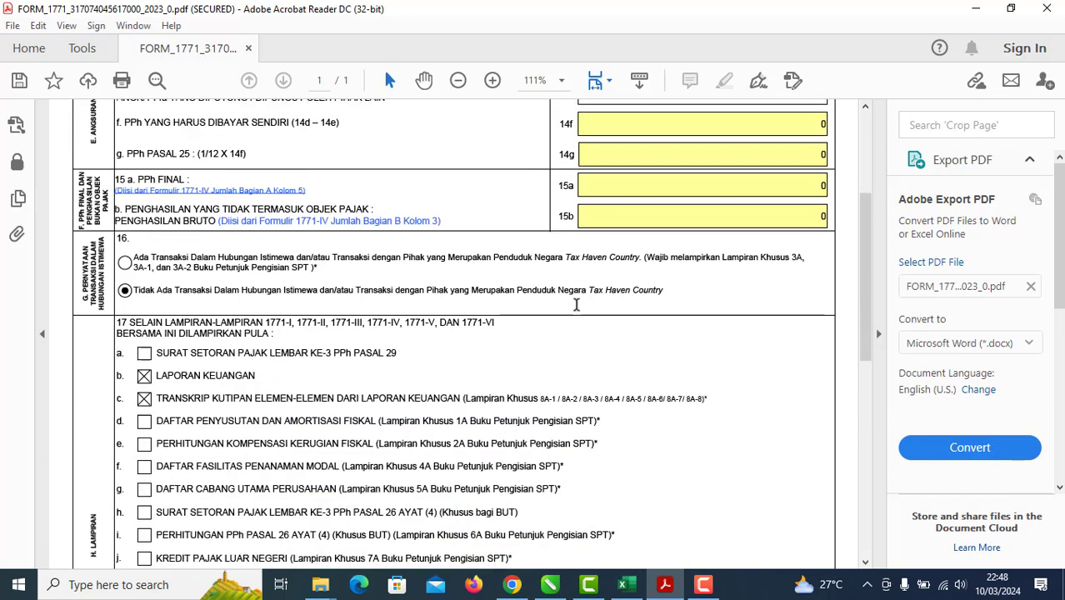
{"action": "scroll", "coordinate": [577, 307], "scroll_direction": "down", "scroll_amount": 3}
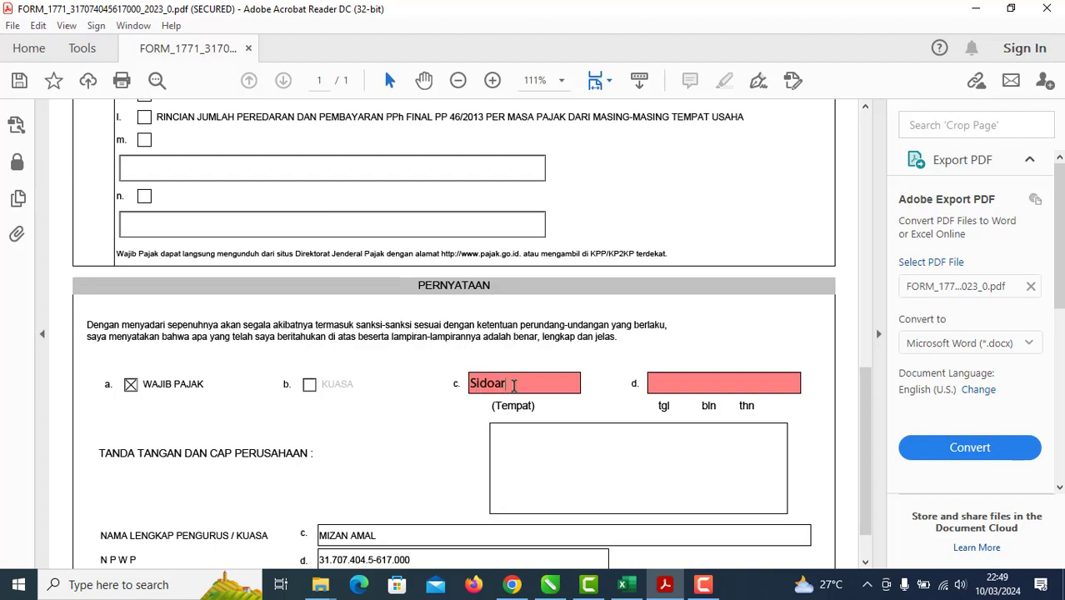
{"action": "left_click", "coordinate": [693, 382]}
{"action": "left_click", "coordinate": [807, 383]}
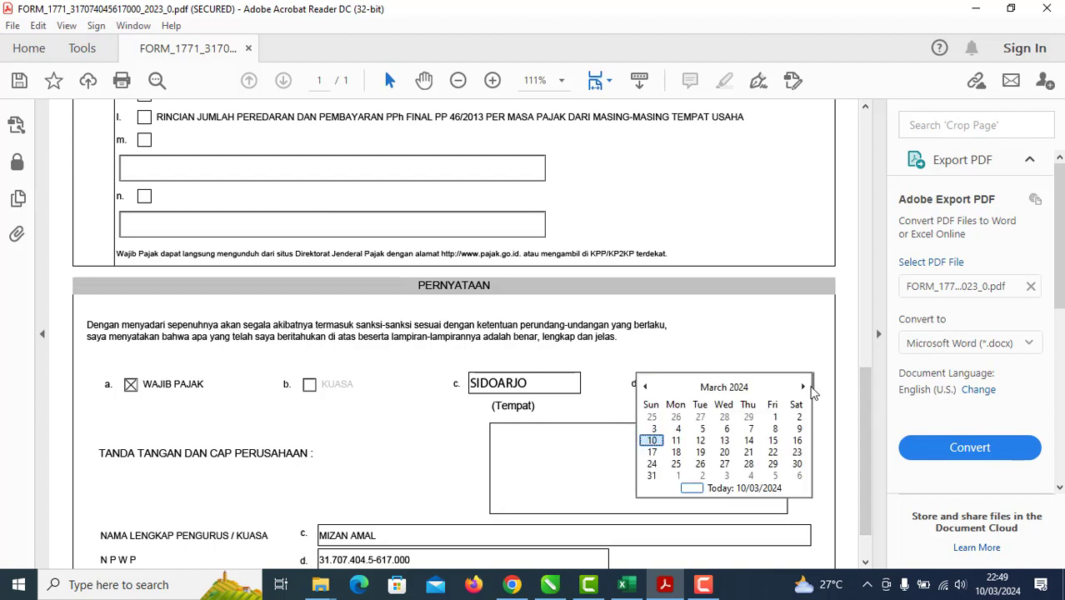
{"action": "left_click", "coordinate": [651, 441]}
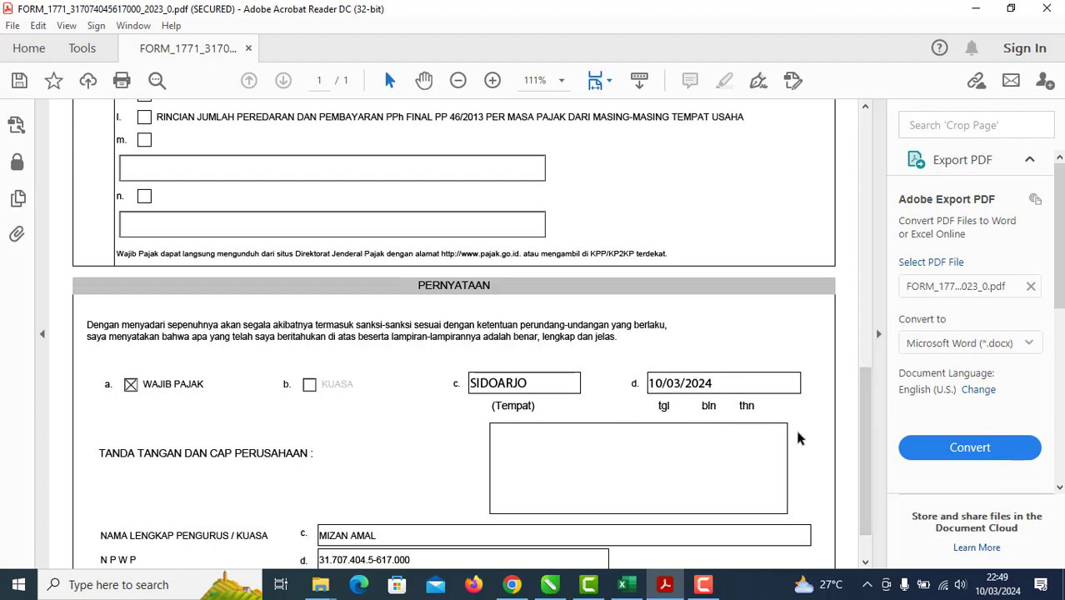
{"action": "scroll", "coordinate": [712, 422], "scroll_direction": "down", "scroll_amount": 1}
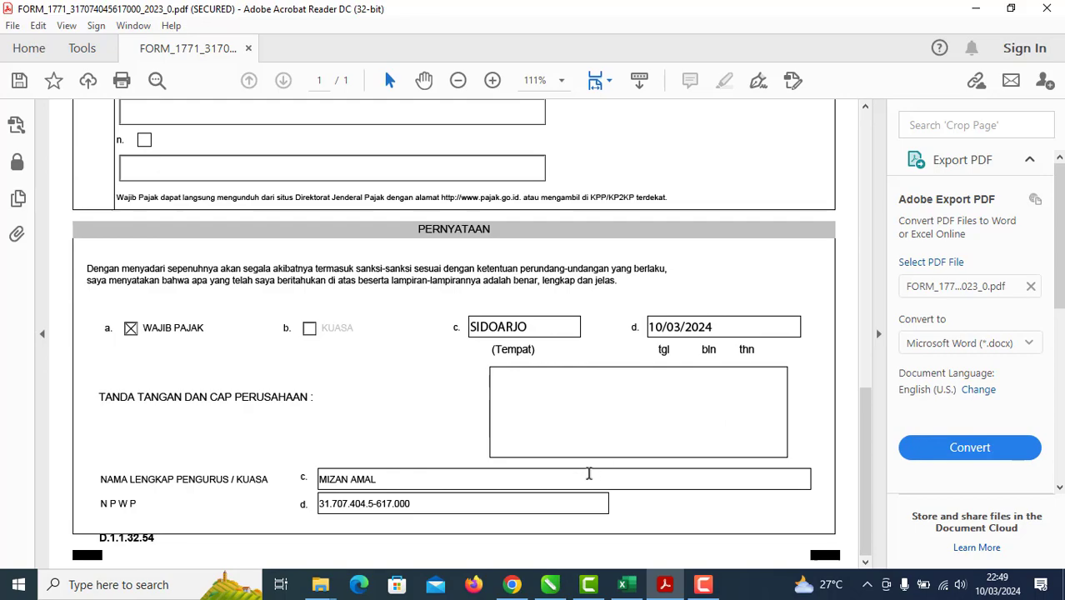
{"action": "scroll", "coordinate": [677, 525], "scroll_direction": "up", "scroll_amount": 12}
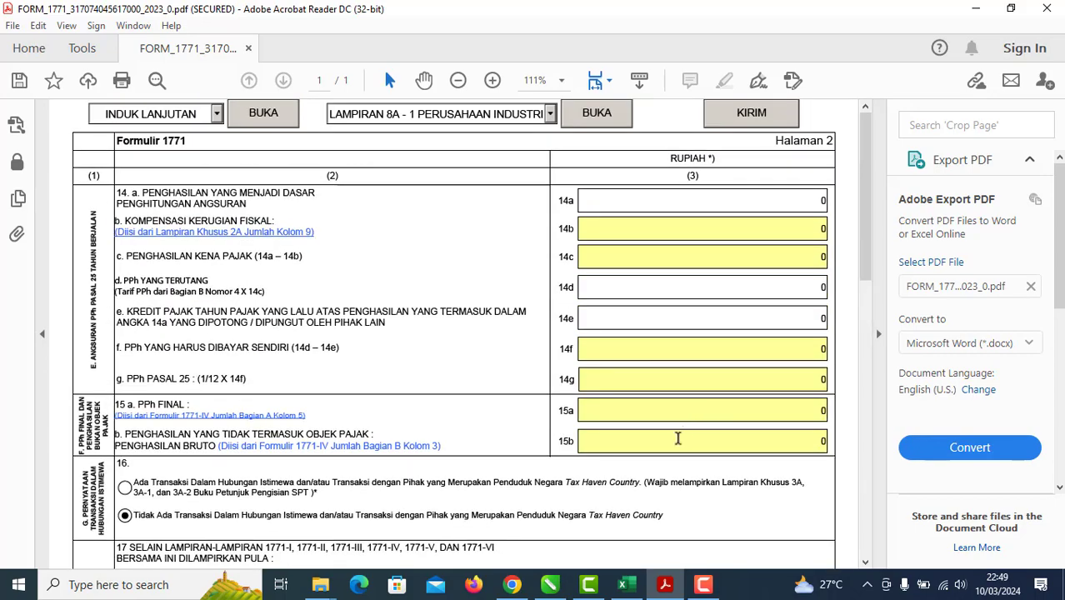
{"action": "left_click", "coordinate": [549, 584]}
Step: Check the tutorial's Lampiran 8A table, then open the form's LAMPIRAN 8A - 6 NON KUALIFIKASI page
{"action": "scroll", "coordinate": [495, 392], "scroll_direction": "down", "scroll_amount": 2}
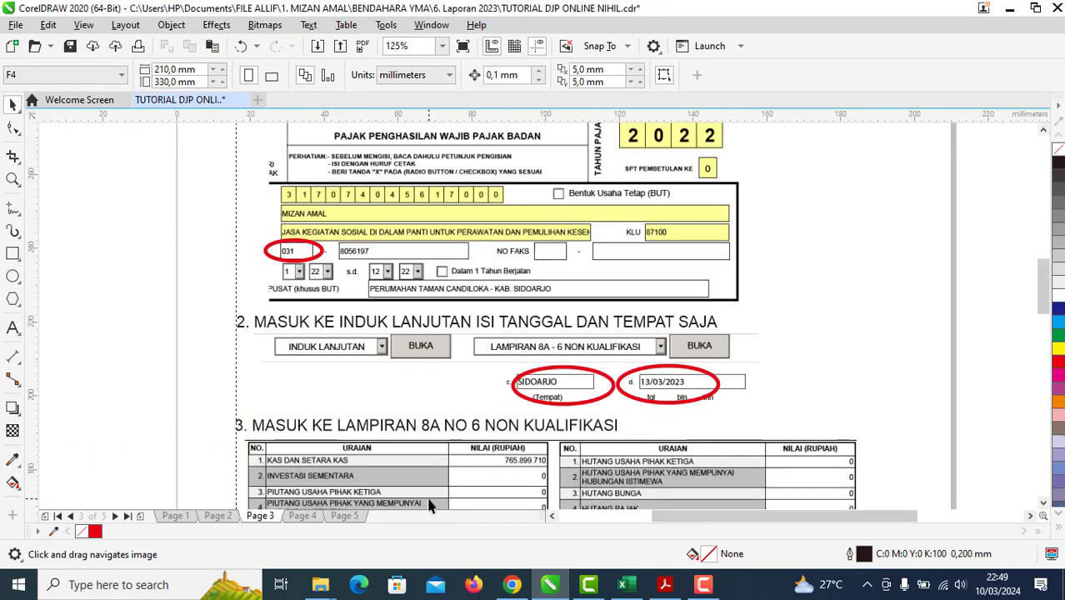
{"action": "left_click_drag", "start_coordinate": [429, 506], "coordinate": [415, 278]}
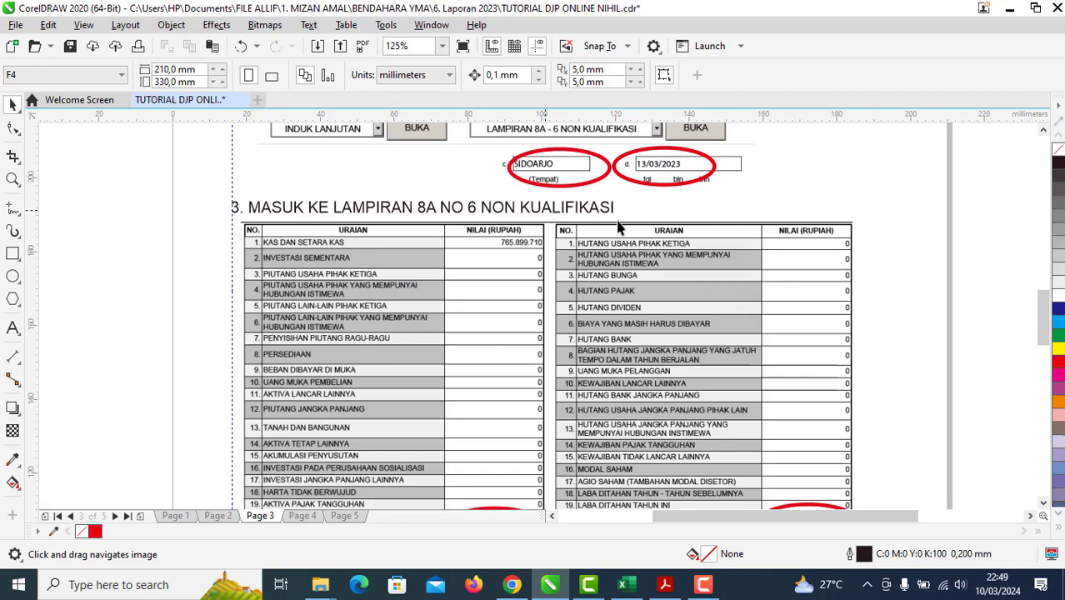
{"action": "left_click", "coordinate": [664, 584]}
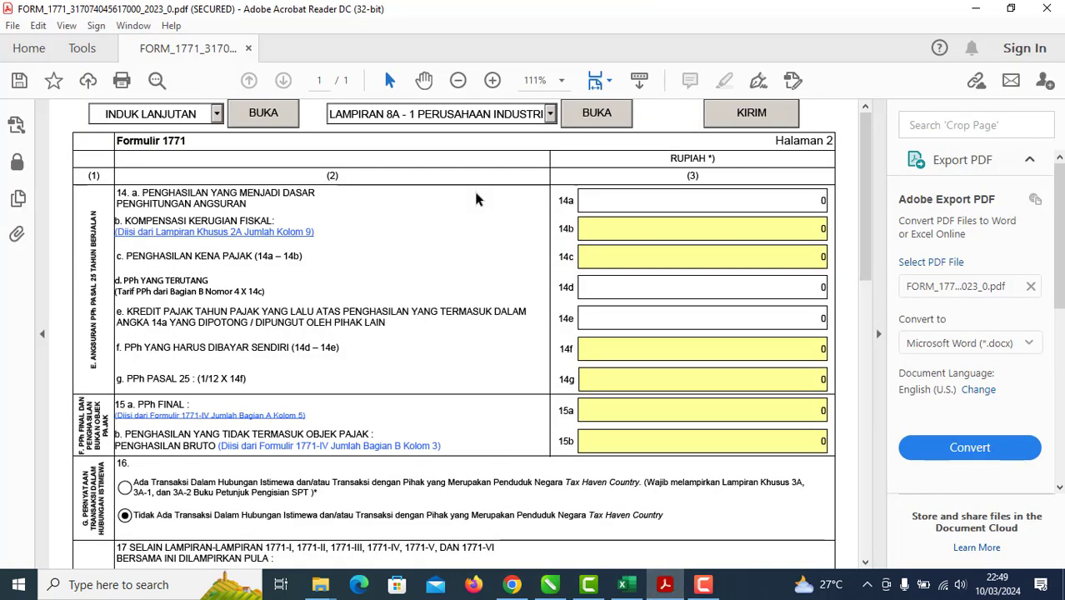
{"action": "left_click", "coordinate": [549, 114]}
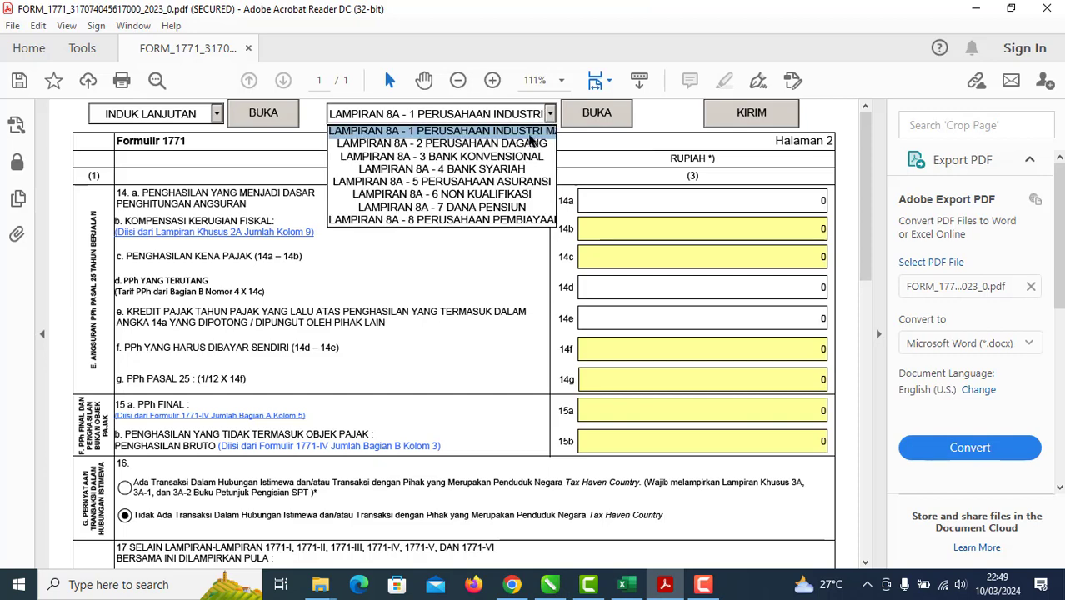
{"action": "left_click", "coordinate": [501, 197]}
{"action": "left_click", "coordinate": [595, 119]}
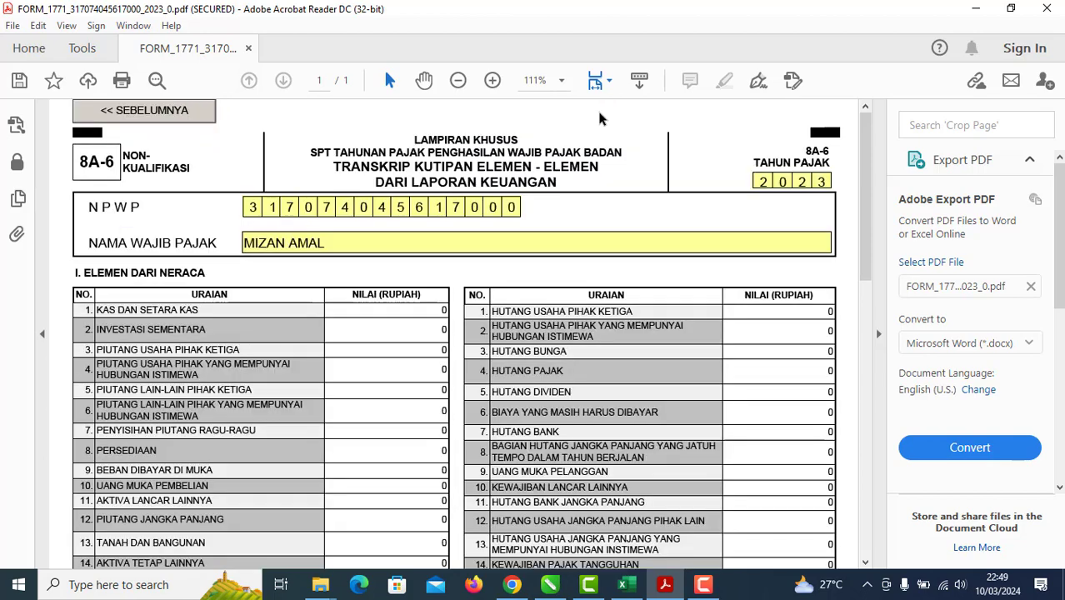
{"action": "scroll", "coordinate": [585, 411], "scroll_direction": "down", "scroll_amount": 6}
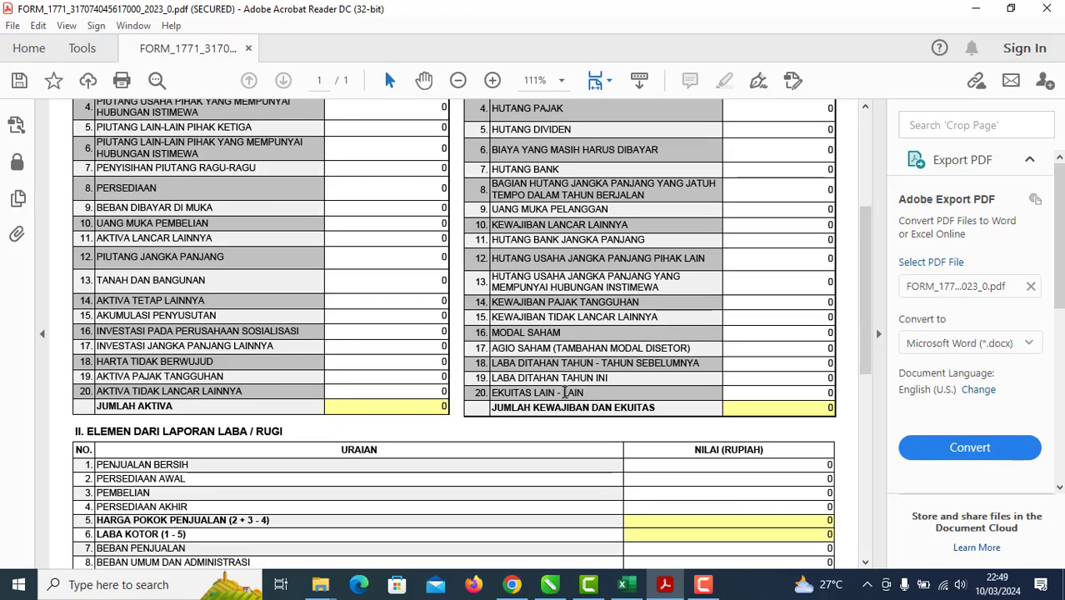
Step: Review the tutorial's Lampiran 8A NO 6 balance totals of 765.899.710, then return to the SPT TAHUNAN 2023 workbook
{"action": "left_click", "coordinate": [587, 586]}
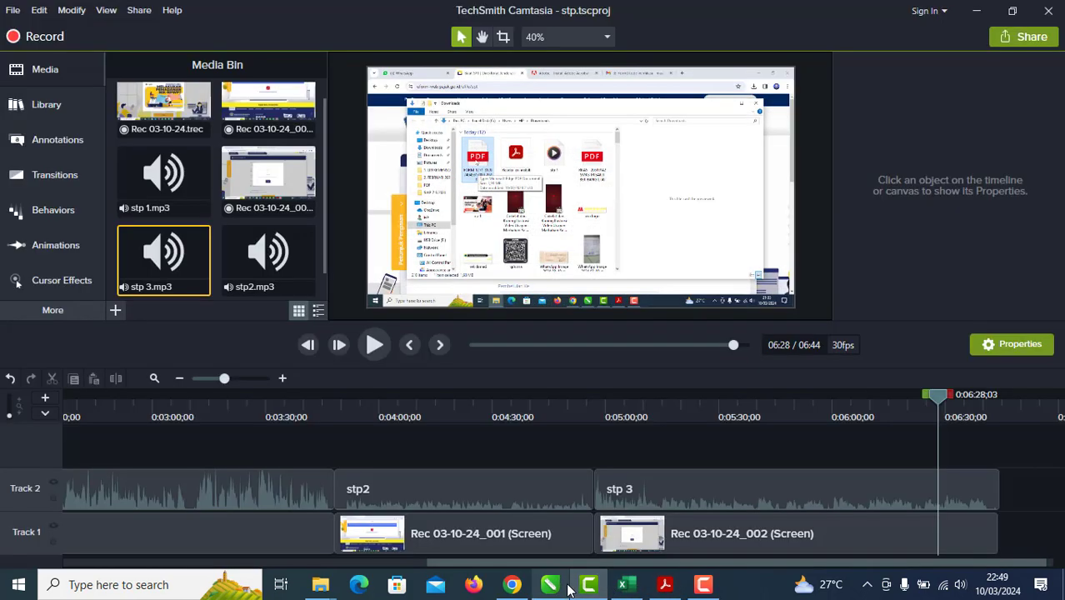
{"action": "left_click", "coordinate": [552, 586]}
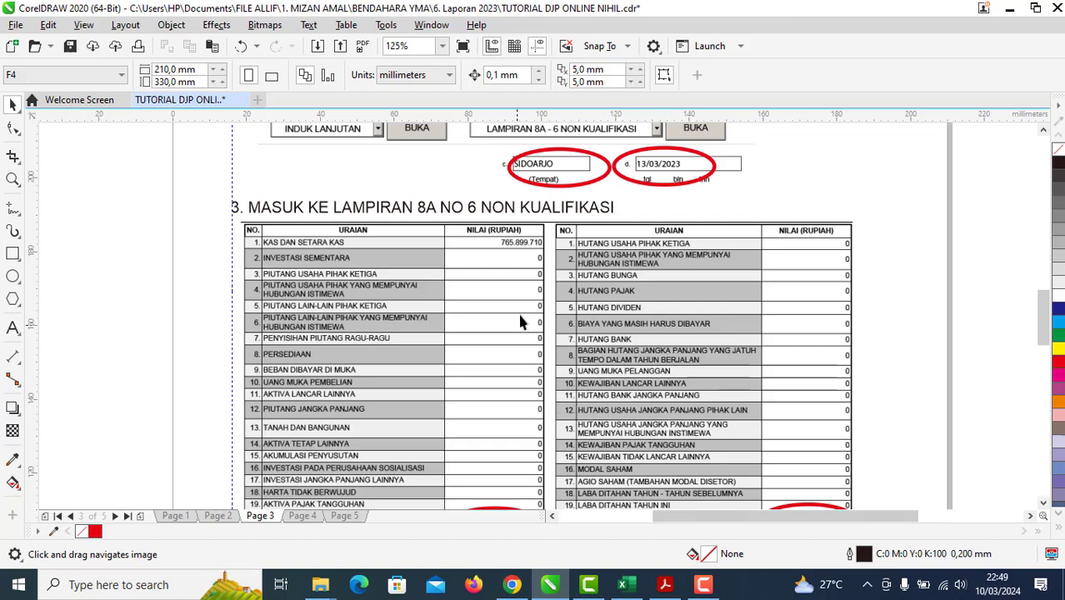
{"action": "scroll", "coordinate": [491, 389], "scroll_direction": "down", "scroll_amount": 3}
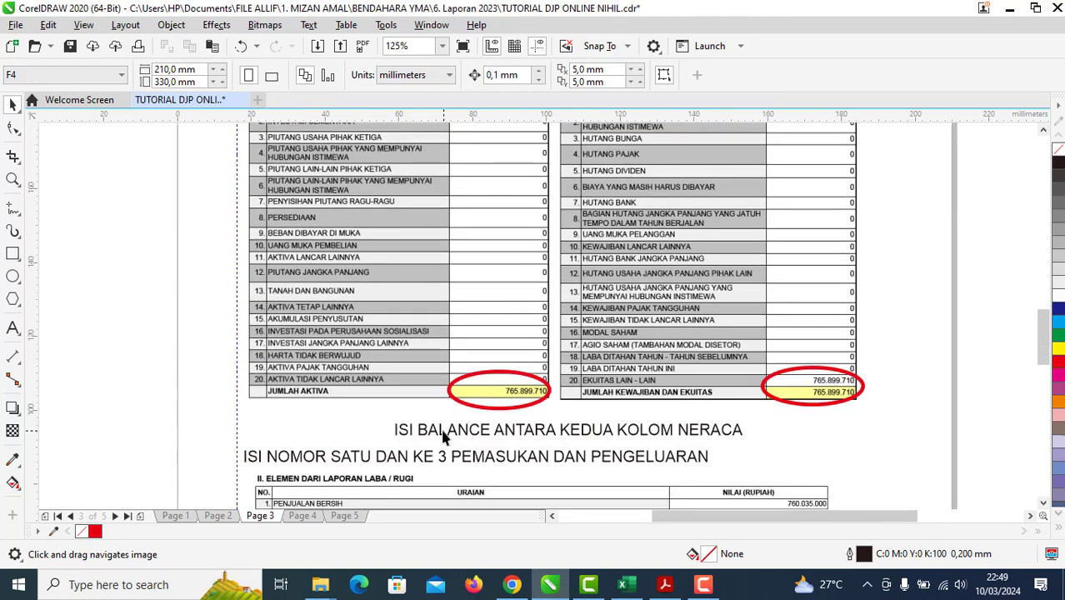
{"action": "scroll", "coordinate": [555, 407], "scroll_direction": "up", "scroll_amount": 2}
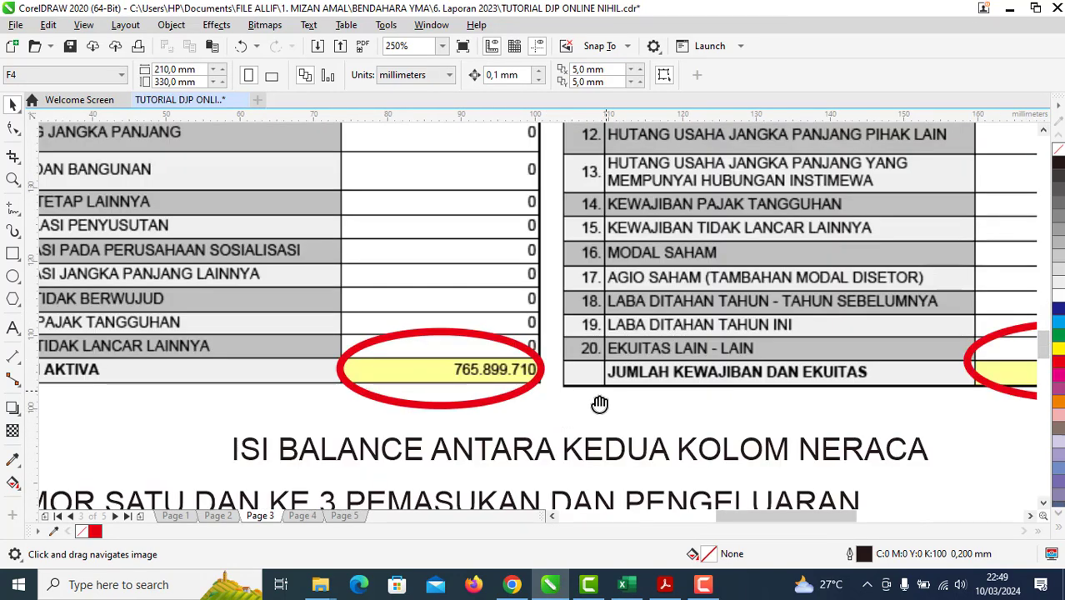
{"action": "scroll", "coordinate": [775, 412], "scroll_direction": "down", "scroll_amount": 2}
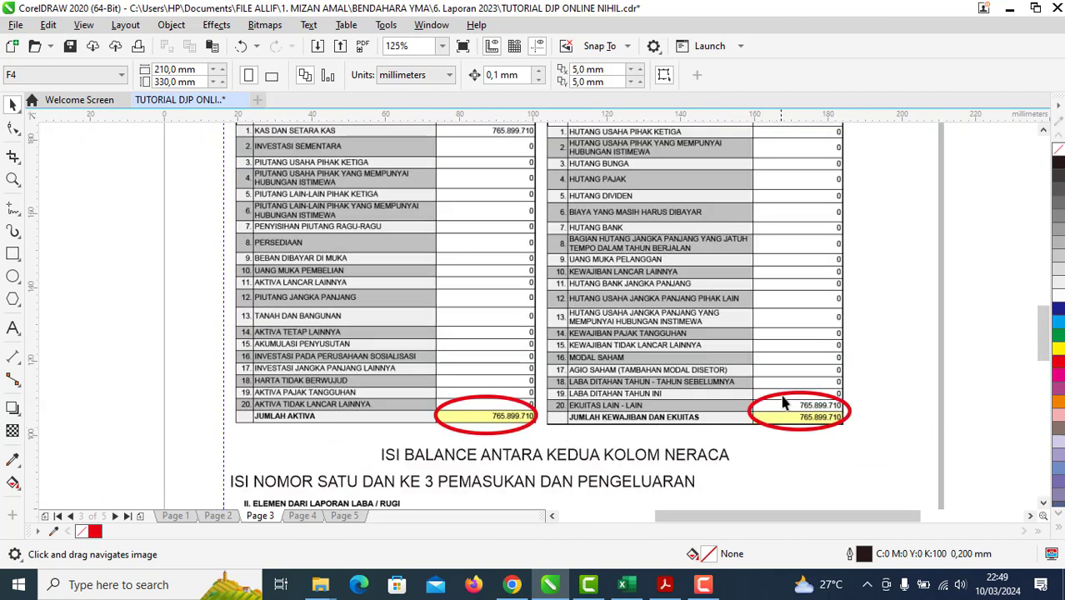
{"action": "left_click_drag", "start_coordinate": [831, 443], "coordinate": [763, 510]}
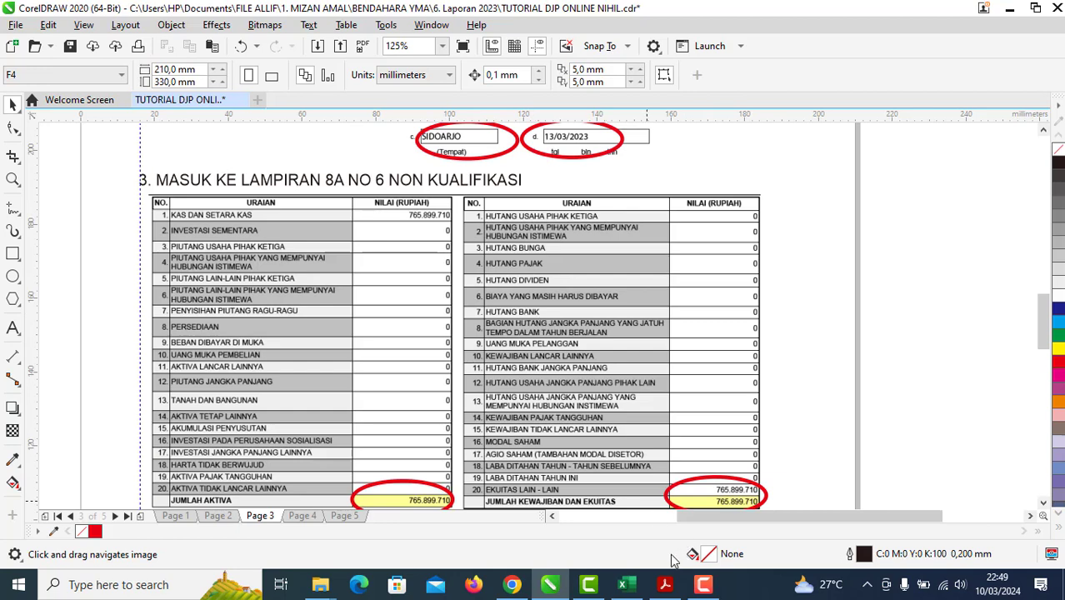
{"action": "left_click", "coordinate": [626, 584]}
Step: Inspect the F25 and C25 formulas behind the 765.899.710 passiva and aktiva totals
{"action": "scroll", "coordinate": [568, 472], "scroll_direction": "down", "scroll_amount": 6}
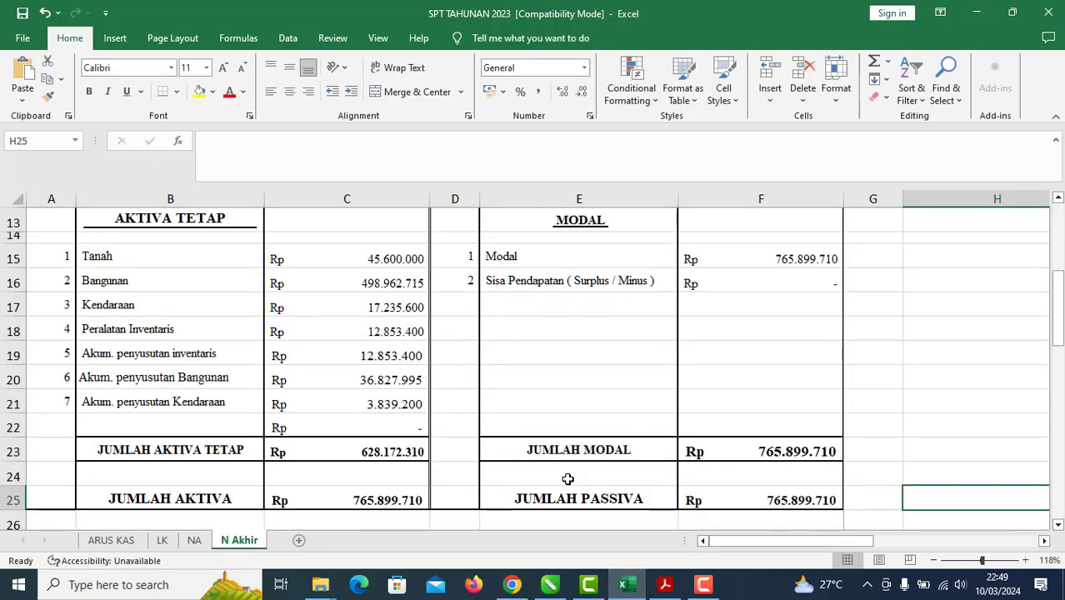
{"action": "left_click", "coordinate": [778, 371]}
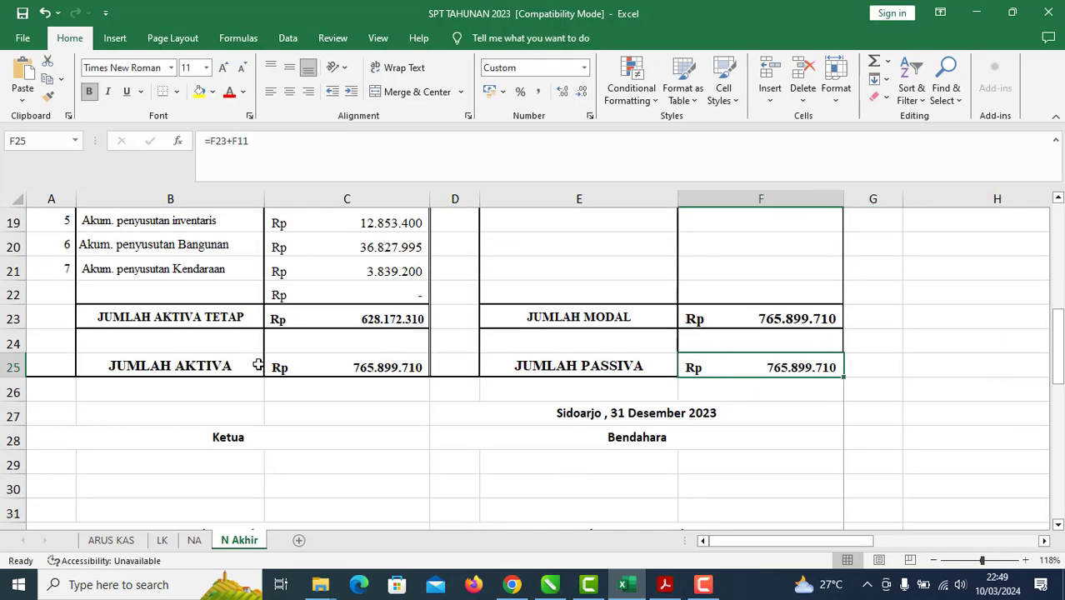
{"action": "left_click", "coordinate": [400, 365]}
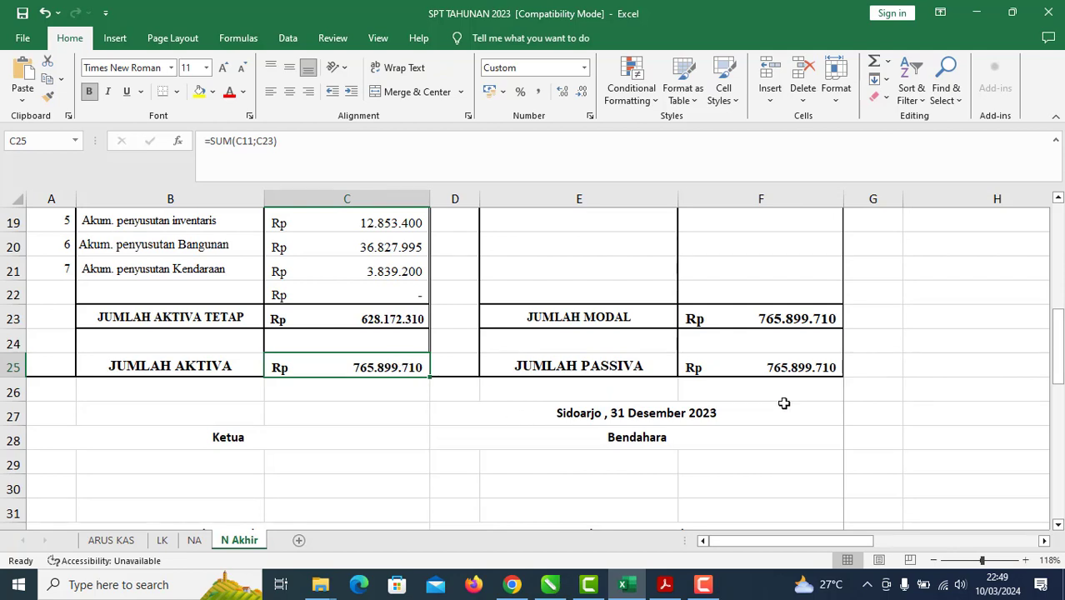
{"action": "left_click", "coordinate": [665, 588]}
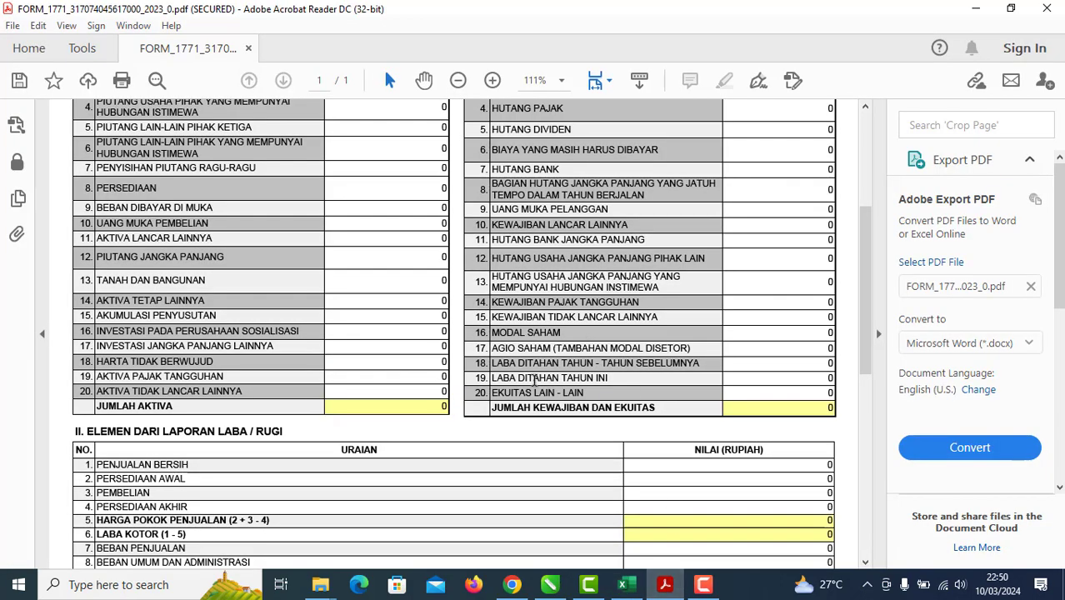
Step: Enter 765899710 as KAS DAN SETARA KAS in section I
{"action": "scroll", "coordinate": [385, 230], "scroll_direction": "up", "scroll_amount": 3}
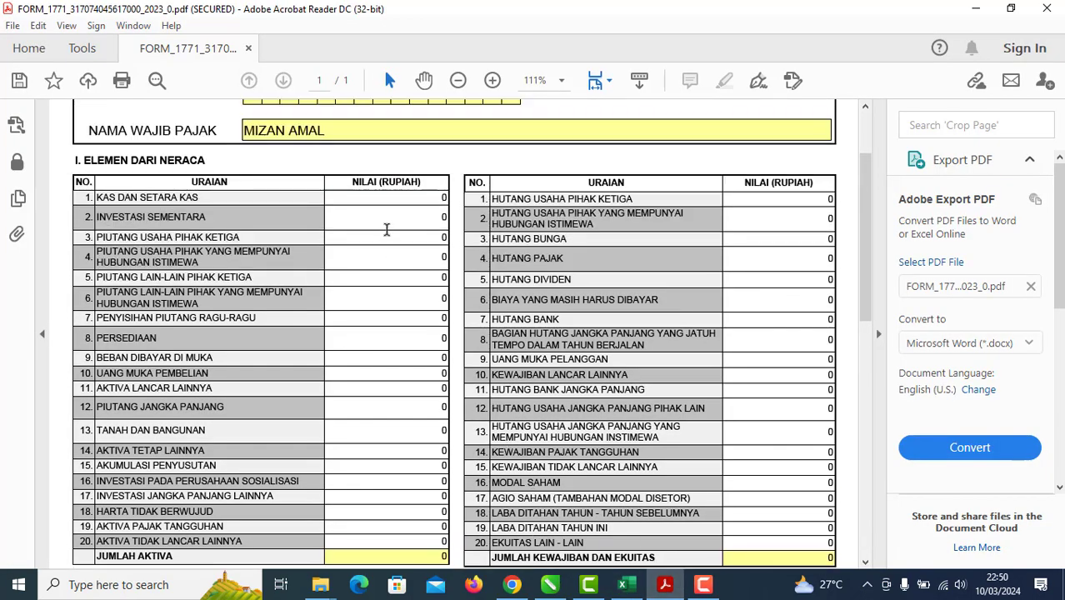
{"action": "left_click", "coordinate": [436, 198]}
{"action": "type", "text": "765"}
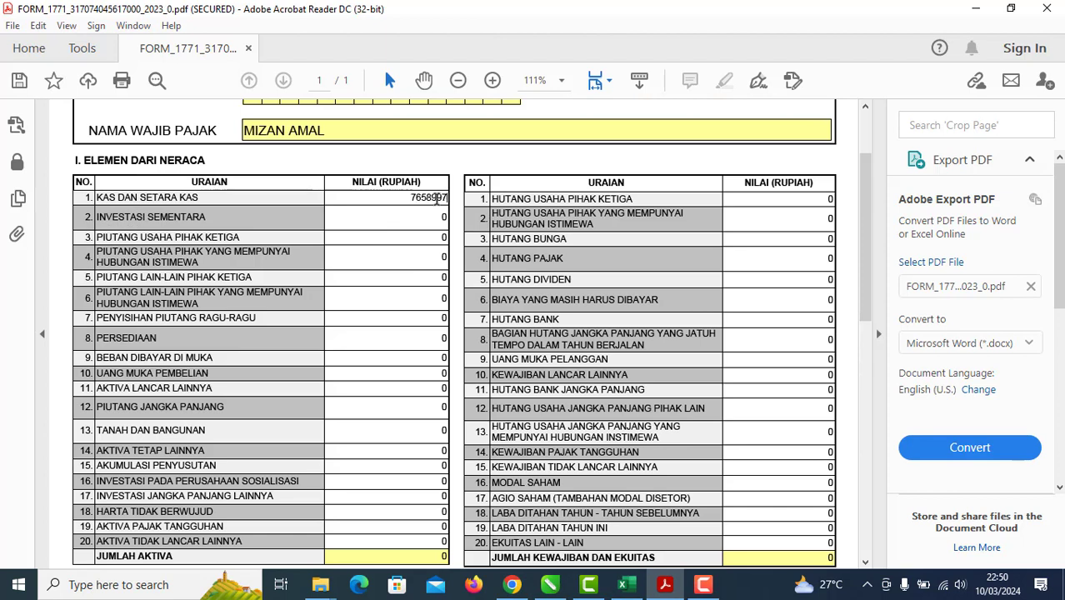
{"action": "type", "text": "899710"}
{"action": "left_click", "coordinate": [623, 585]}
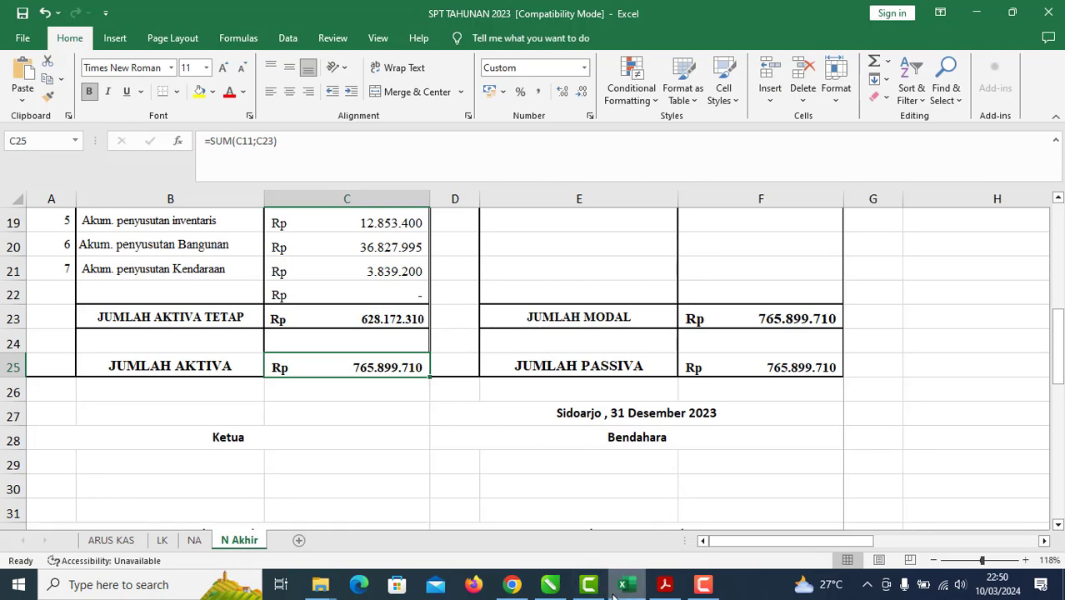
{"action": "left_click", "coordinate": [664, 584]}
{"action": "left_click", "coordinate": [781, 308]}
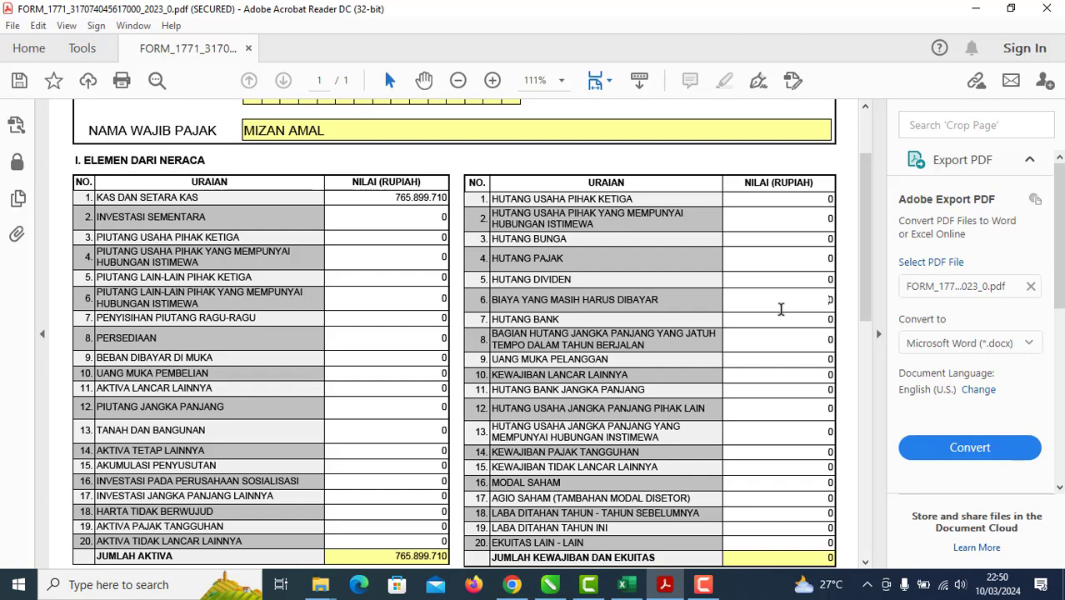
Step: Enter 765899710 as EKUITAS LAIN-LAIN so both balance-sheet totals match
{"action": "scroll", "coordinate": [781, 415], "scroll_direction": "down", "scroll_amount": 3}
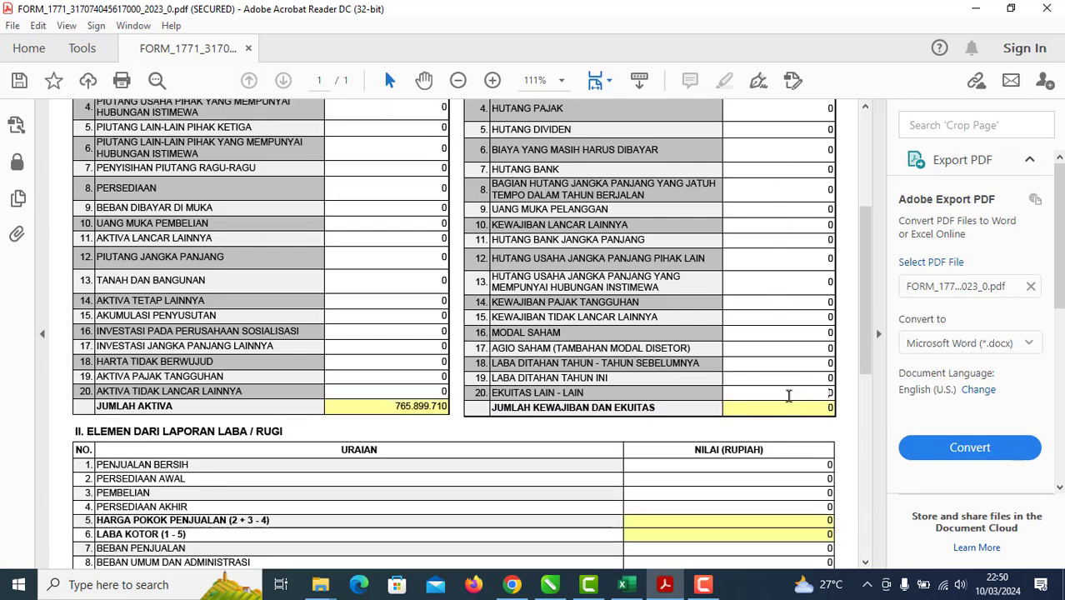
{"action": "left_click", "coordinate": [788, 395]}
{"action": "type", "text": "765899"}
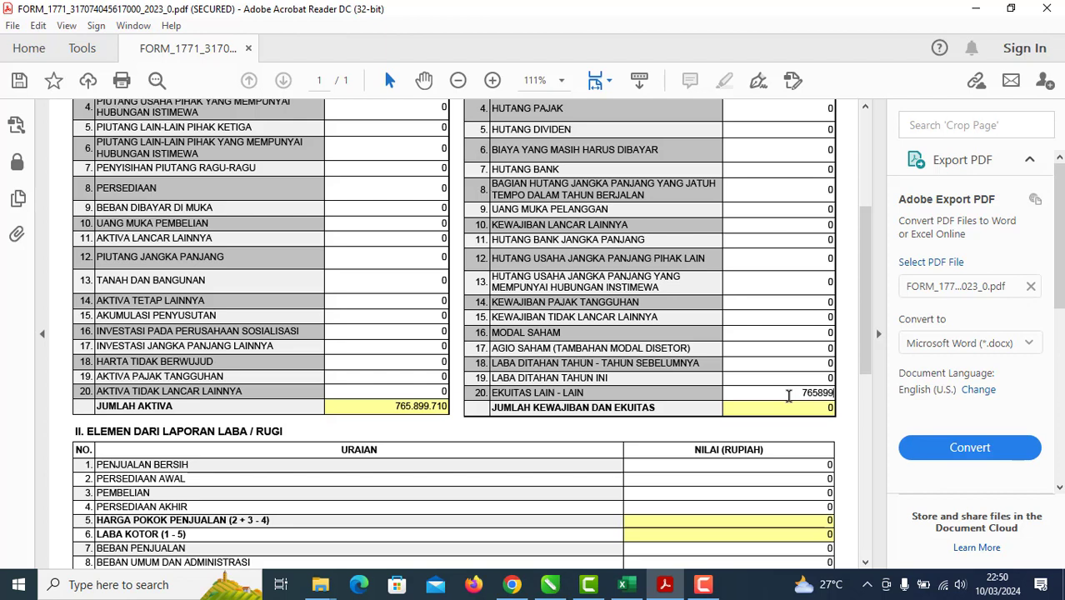
{"action": "type", "text": "710"}
{"action": "left_click", "coordinate": [766, 379]}
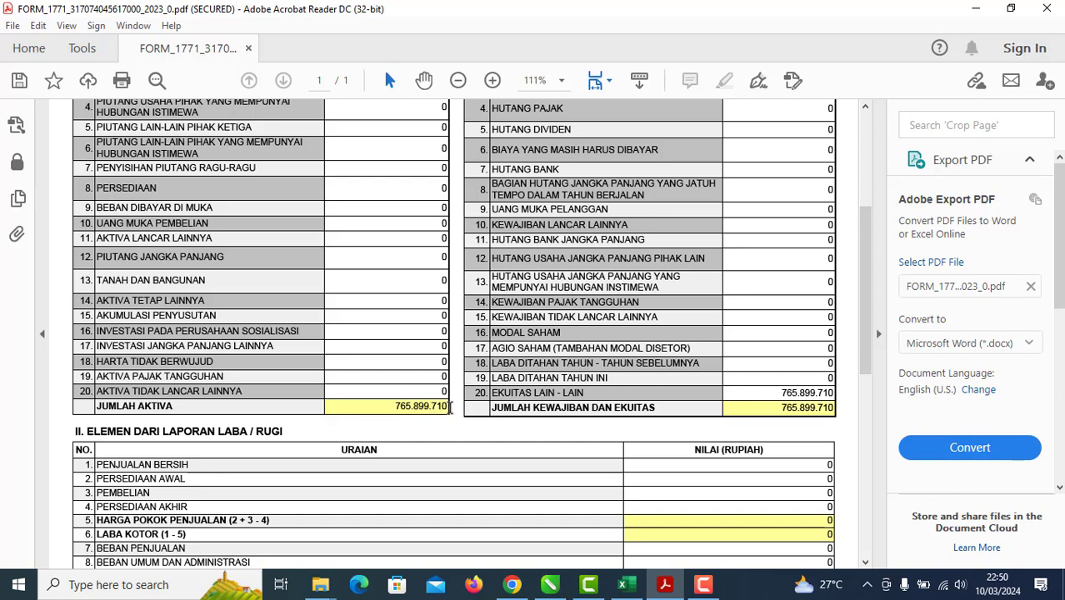
{"action": "scroll", "coordinate": [835, 450], "scroll_direction": "up", "scroll_amount": 5}
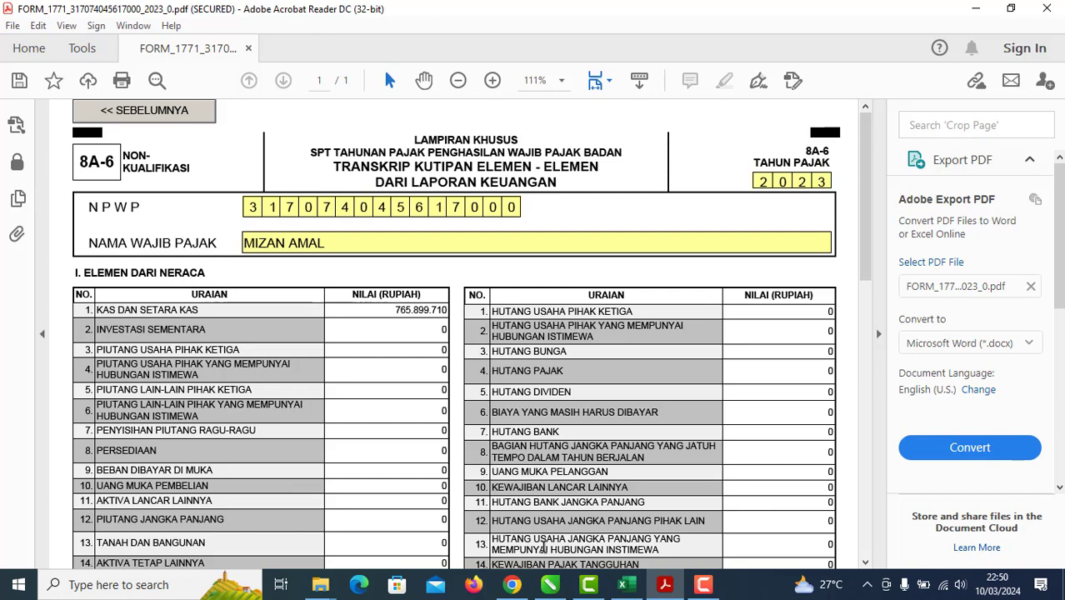
{"action": "scroll", "coordinate": [699, 476], "scroll_direction": "down", "scroll_amount": 3}
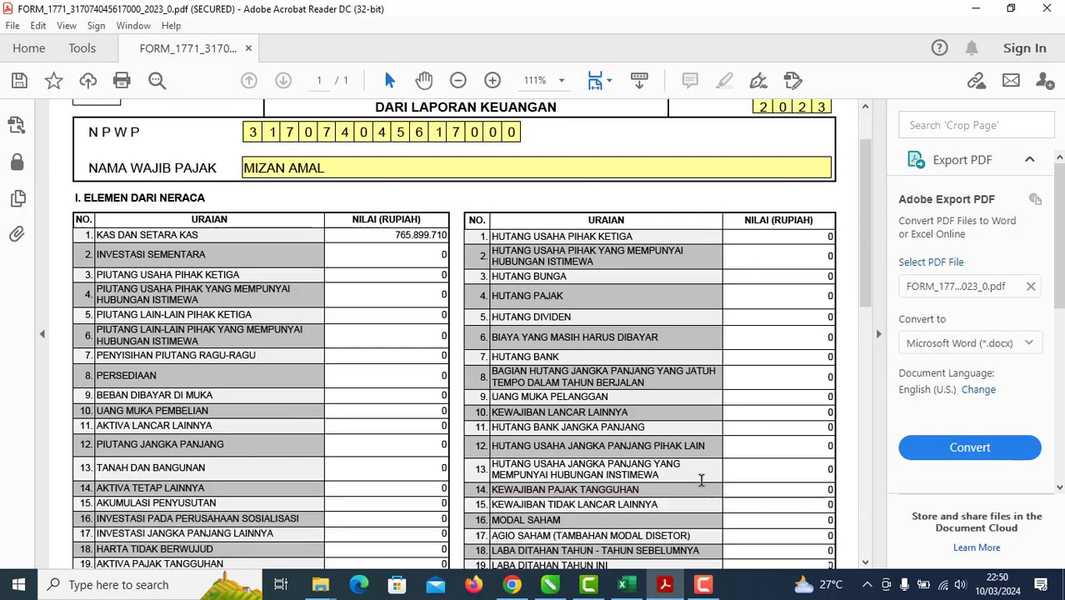
{"action": "scroll", "coordinate": [699, 476], "scroll_direction": "up", "scroll_amount": 3}
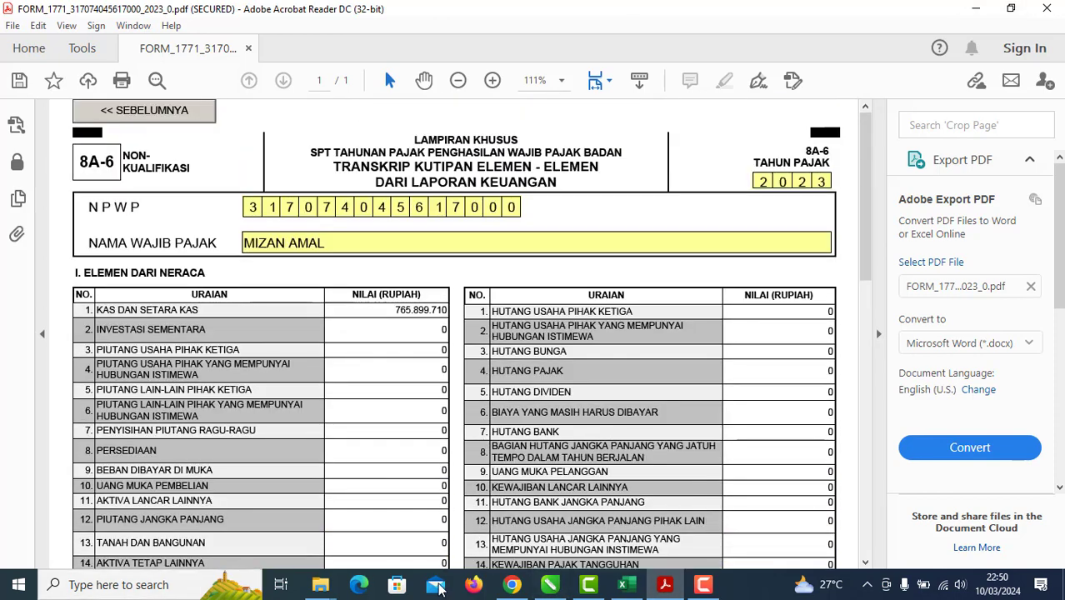
Step: Pan and zoom the tutorial to its Laba/Rugi table showing the 760.035.000 values
{"action": "left_click", "coordinate": [550, 584]}
{"action": "scroll", "coordinate": [467, 375], "scroll_direction": "down", "scroll_amount": 4}
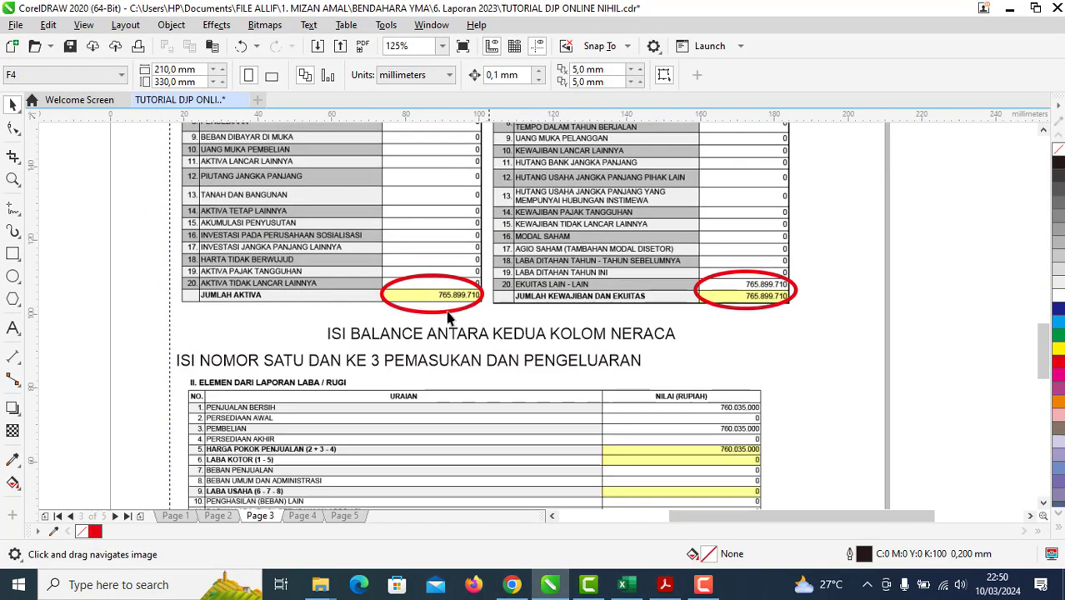
{"action": "scroll", "coordinate": [430, 441], "scroll_direction": "down", "scroll_amount": 3}
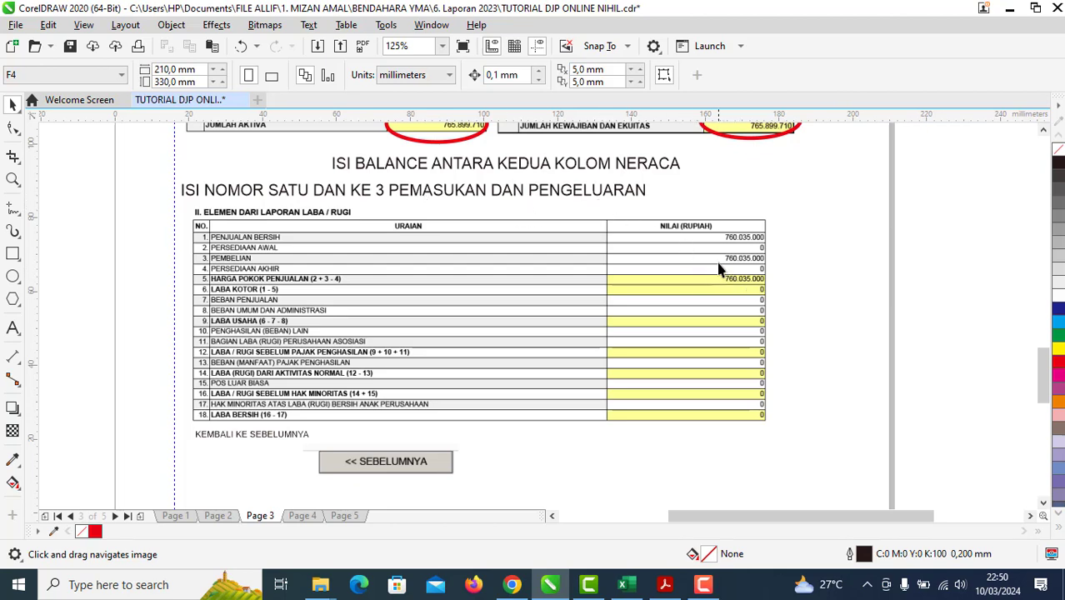
{"action": "scroll", "coordinate": [718, 267], "scroll_direction": "up", "scroll_amount": 2}
{"action": "left_click_drag", "start_coordinate": [718, 266], "coordinate": [942, 238]}
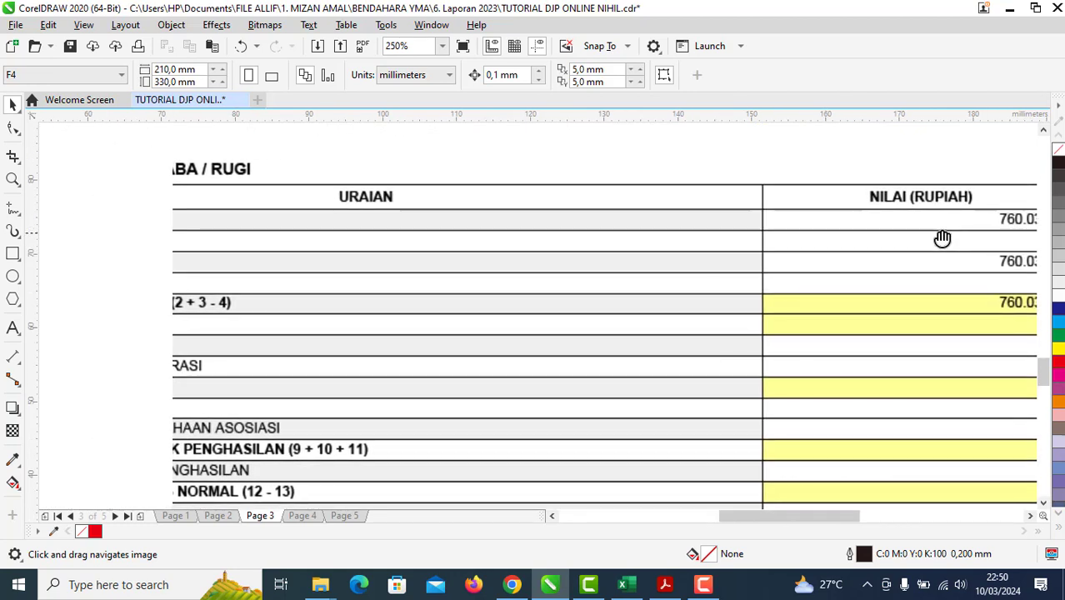
{"action": "scroll", "coordinate": [767, 209], "scroll_direction": "up", "scroll_amount": 1}
{"action": "left_click_drag", "start_coordinate": [767, 209], "coordinate": [942, 210]}
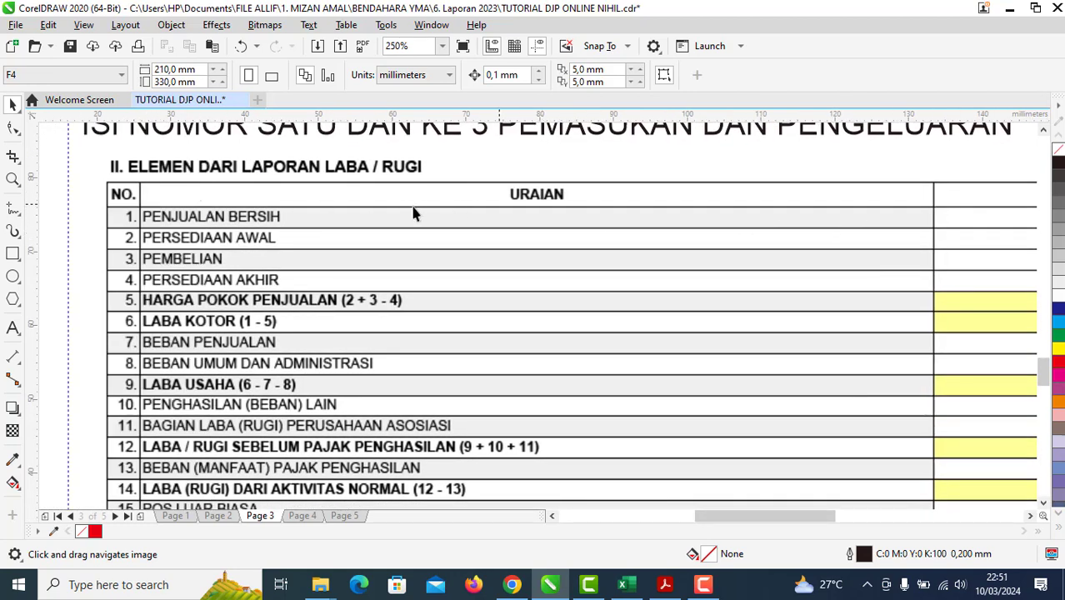
{"action": "left_click_drag", "start_coordinate": [712, 289], "coordinate": [278, 238]}
{"action": "left_click_drag", "start_coordinate": [662, 245], "coordinate": [860, 247]}
{"action": "left_click_drag", "start_coordinate": [467, 166], "coordinate": [749, 298]}
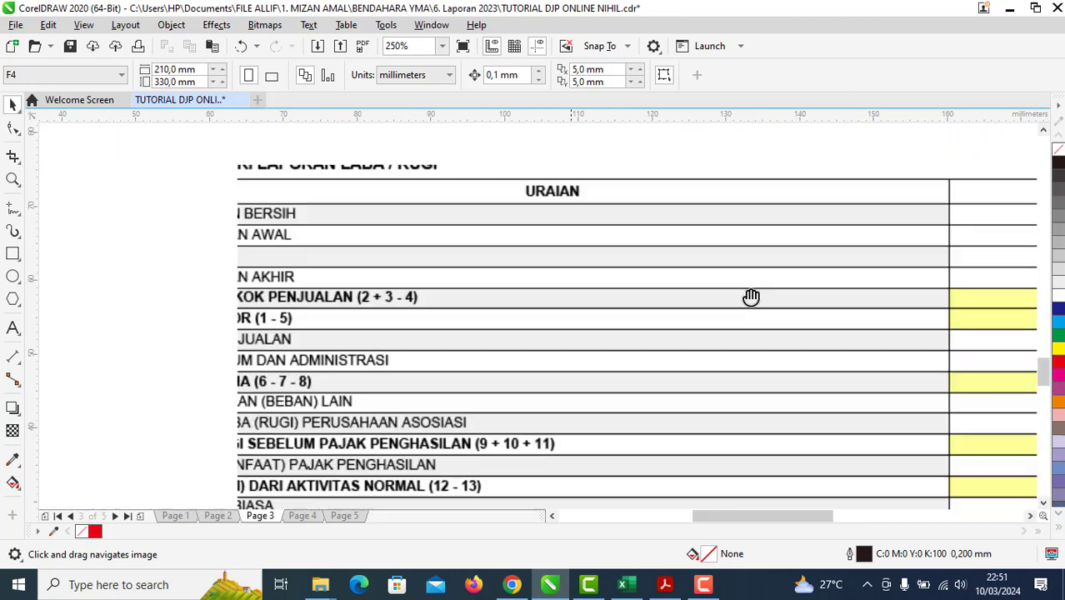
{"action": "left_click_drag", "start_coordinate": [708, 255], "coordinate": [606, 320]}
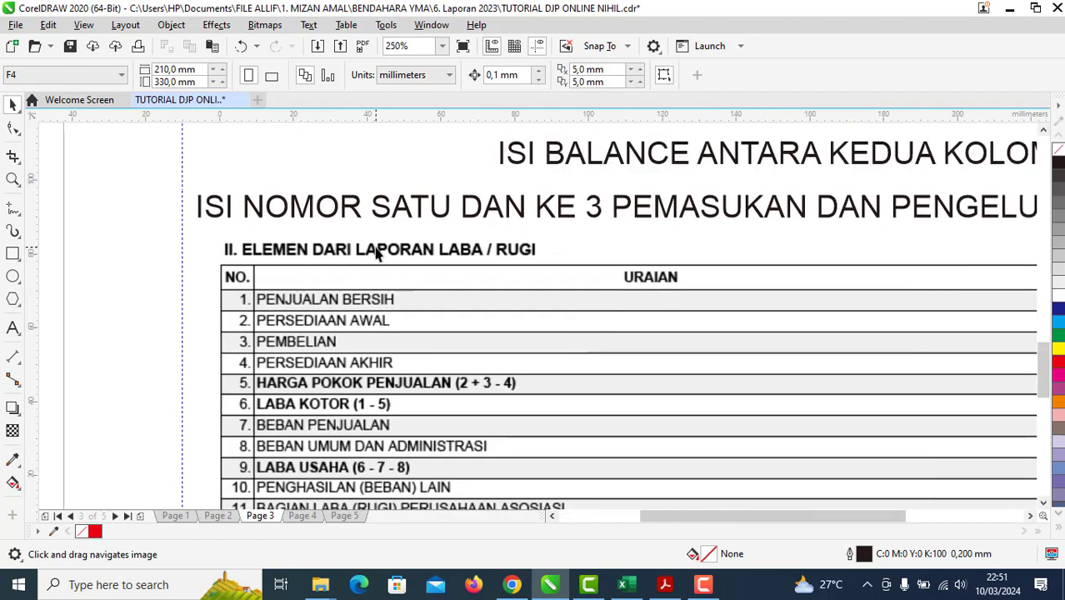
{"action": "scroll", "coordinate": [377, 258], "scroll_direction": "down", "scroll_amount": 3}
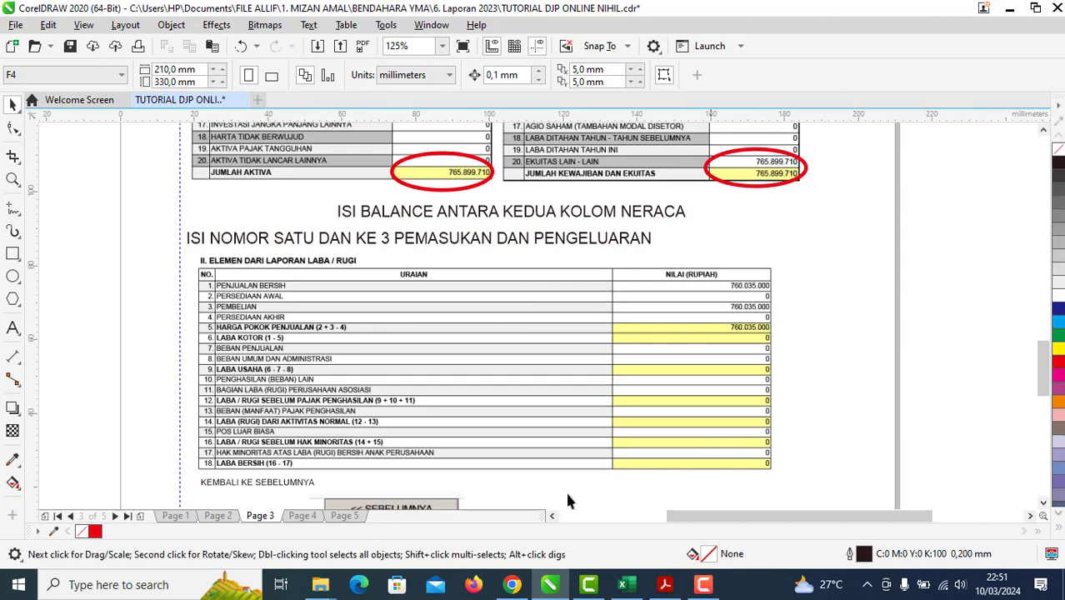
Step: On the LK sheet, enter the JUMLAH PENGELUARAN total as a plain number in E43
{"action": "left_click", "coordinate": [623, 584]}
{"action": "left_click", "coordinate": [163, 540]}
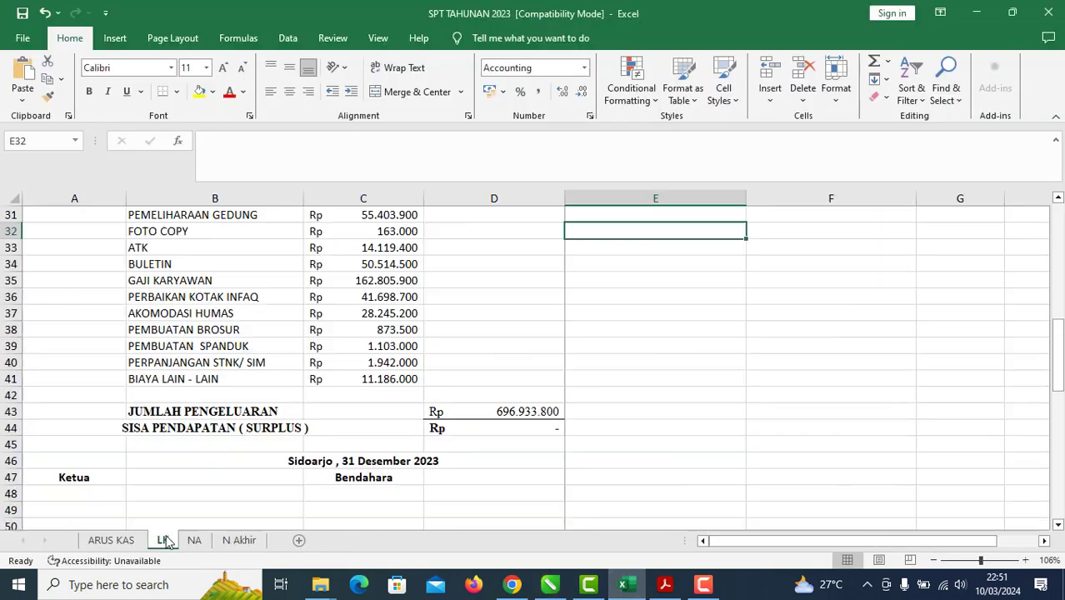
{"action": "left_click", "coordinate": [542, 413]}
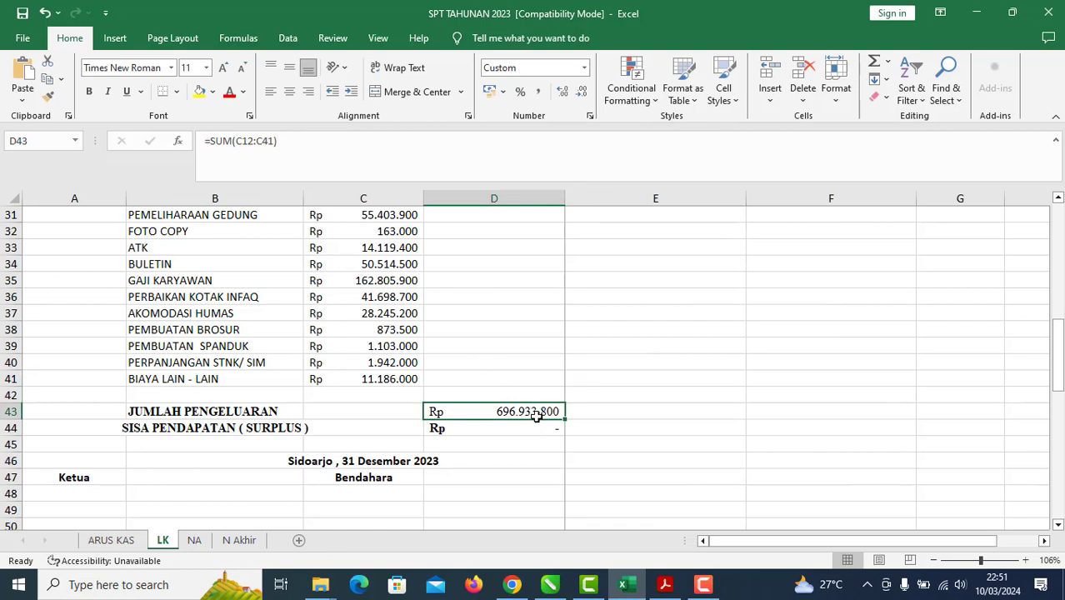
{"action": "right_click", "coordinate": [541, 410]}
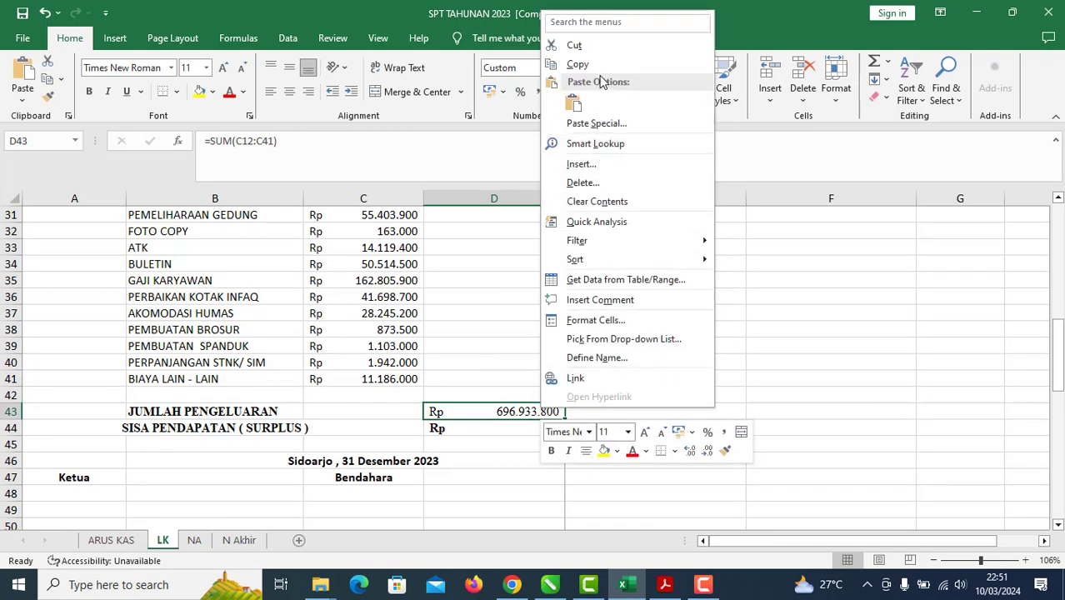
{"action": "left_click", "coordinate": [679, 409]}
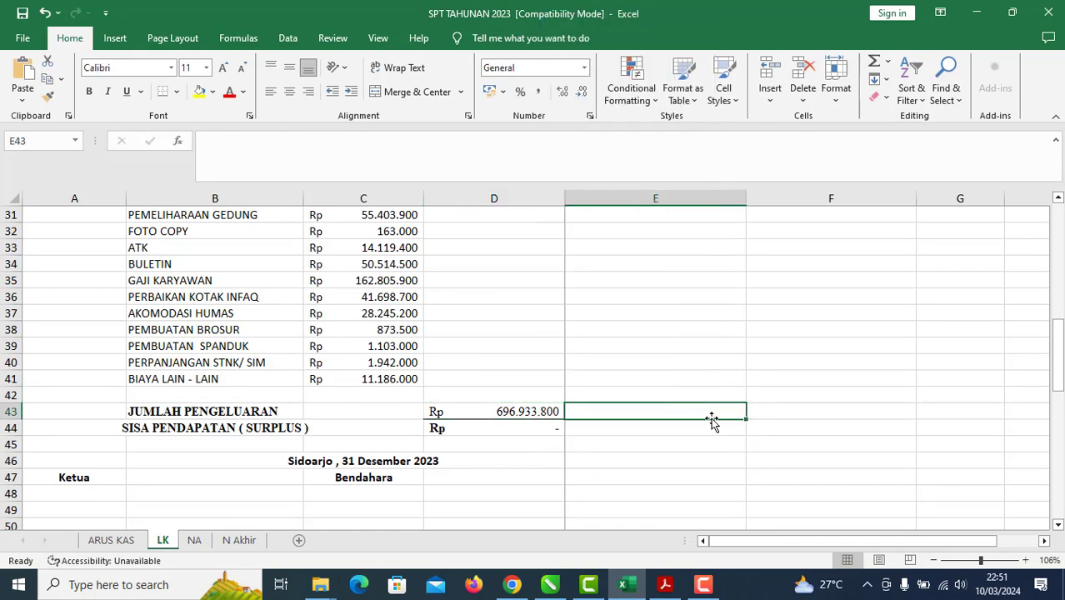
{"action": "type", "text": "696933800"}
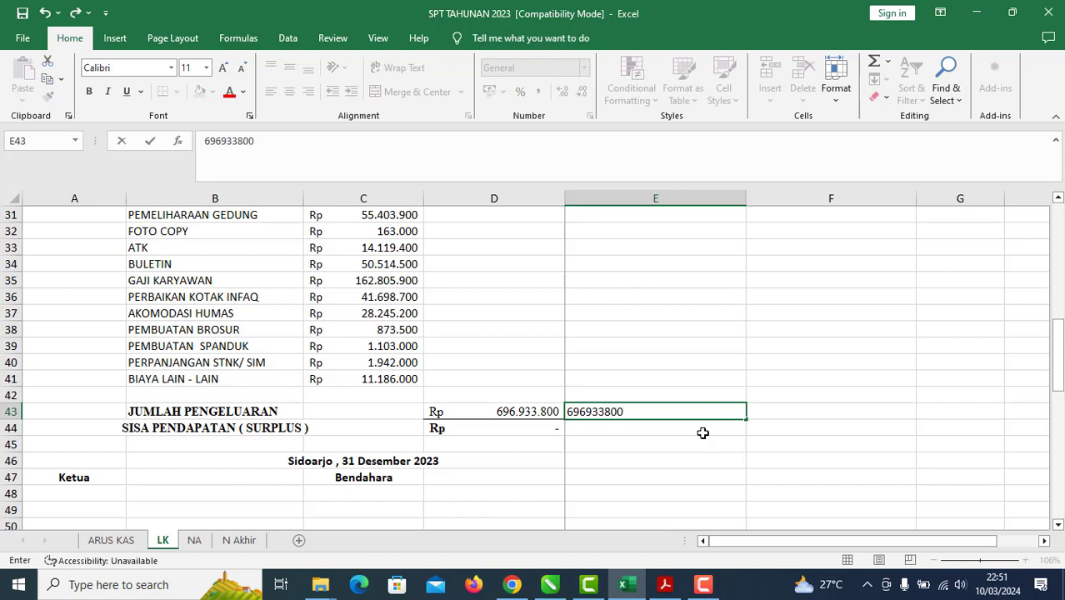
{"action": "key", "text": "Return"}
{"action": "left_click", "coordinate": [691, 411]}
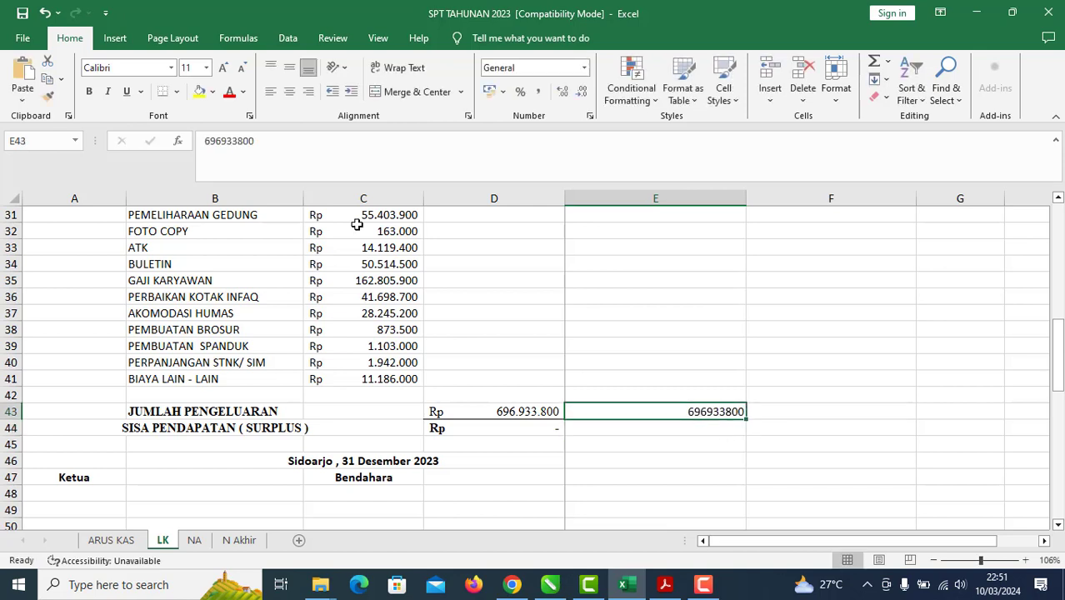
Step: Copy the 696933800 figure from E43's formula bar
{"action": "left_click_drag", "start_coordinate": [279, 133], "coordinate": [205, 140]}
{"action": "right_click", "coordinate": [233, 139]}
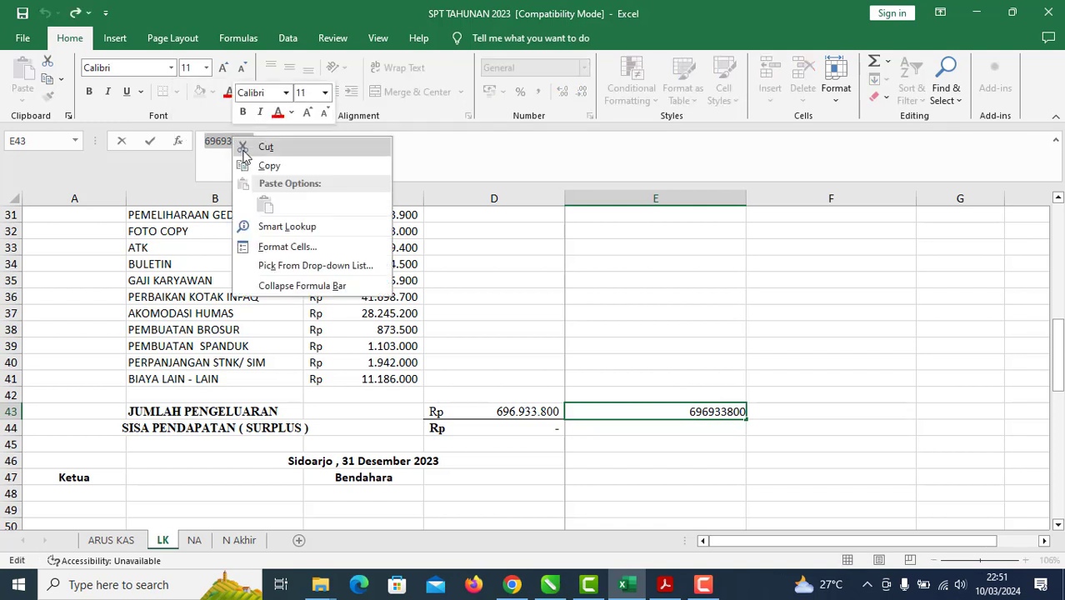
{"action": "left_click", "coordinate": [265, 166]}
{"action": "left_click", "coordinate": [670, 297]}
{"action": "left_click", "coordinate": [733, 478]}
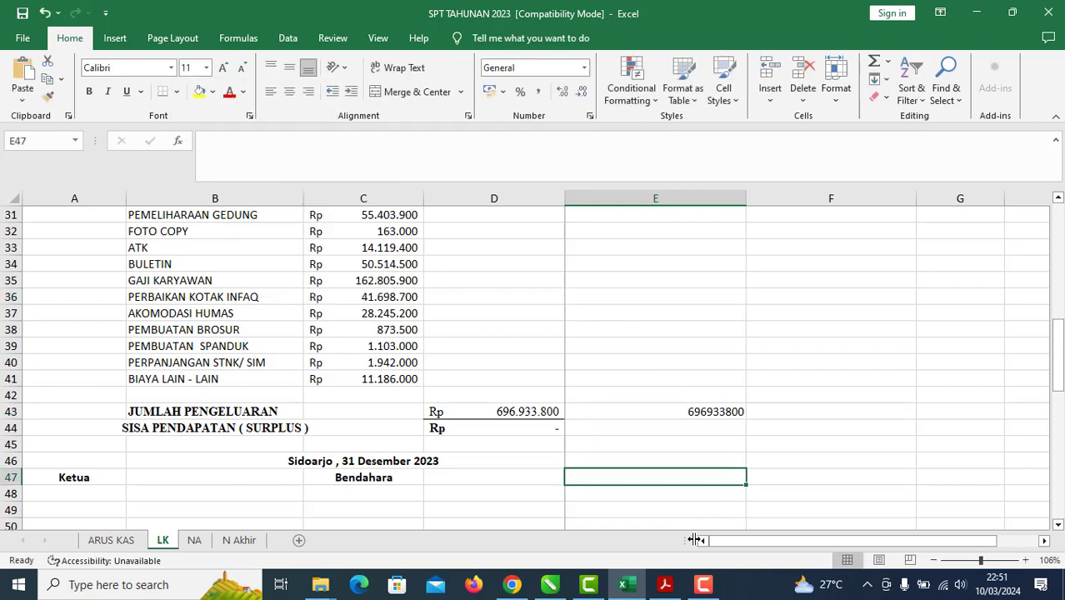
{"action": "left_click", "coordinate": [648, 376]}
{"action": "scroll", "coordinate": [654, 365], "scroll_direction": "up", "scroll_amount": 9}
{"action": "scroll", "coordinate": [654, 364], "scroll_direction": "up", "scroll_amount": 1}
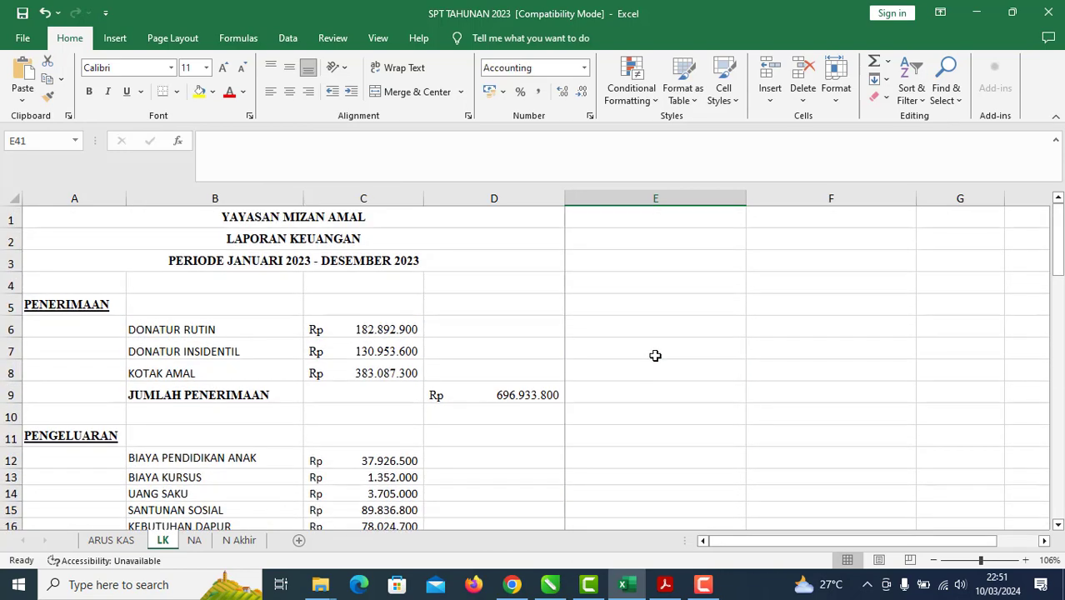
{"action": "scroll", "coordinate": [655, 356], "scroll_direction": "down", "scroll_amount": 11}
{"action": "left_click", "coordinate": [655, 364]}
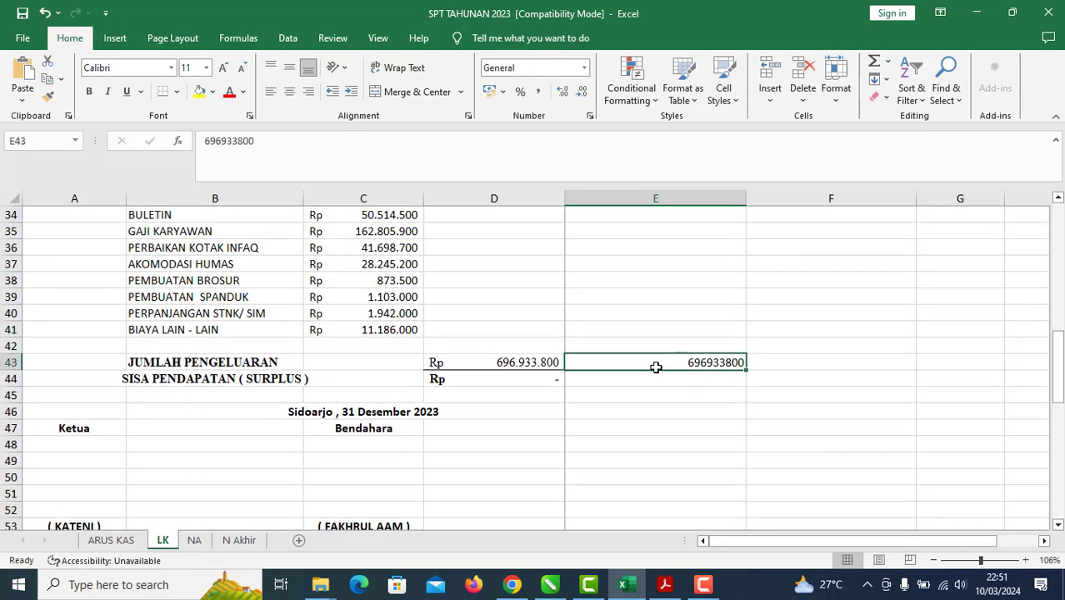
Step: Paste 696933800 into the Penjualan Bersih and Pembelian fields of the Laba/Rugi section
{"action": "left_click", "coordinate": [664, 586]}
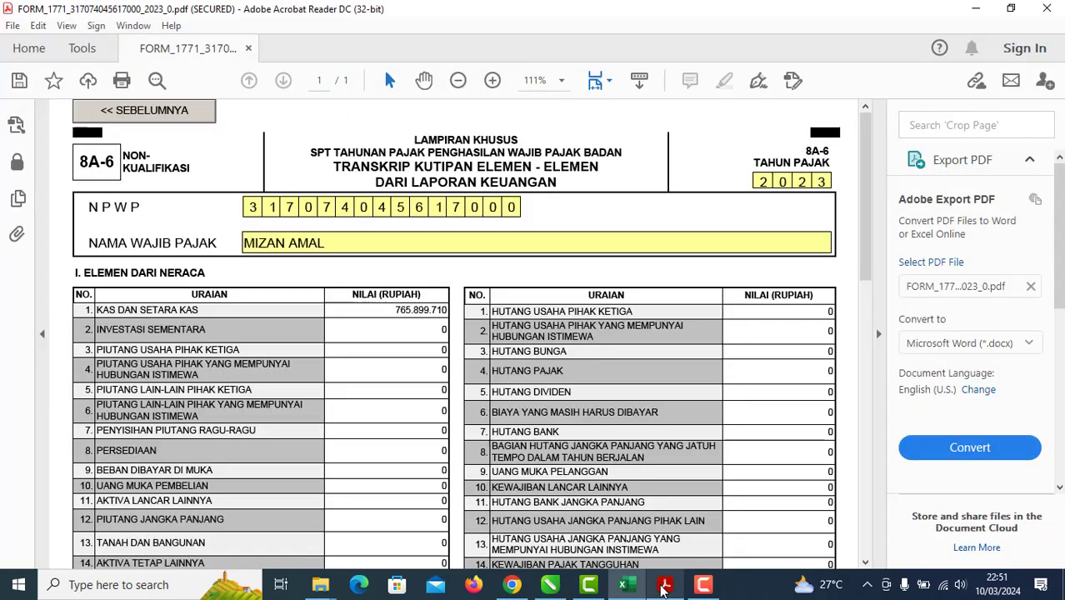
{"action": "scroll", "coordinate": [442, 369], "scroll_direction": "down", "scroll_amount": 3}
{"action": "scroll", "coordinate": [442, 369], "scroll_direction": "up", "scroll_amount": 3}
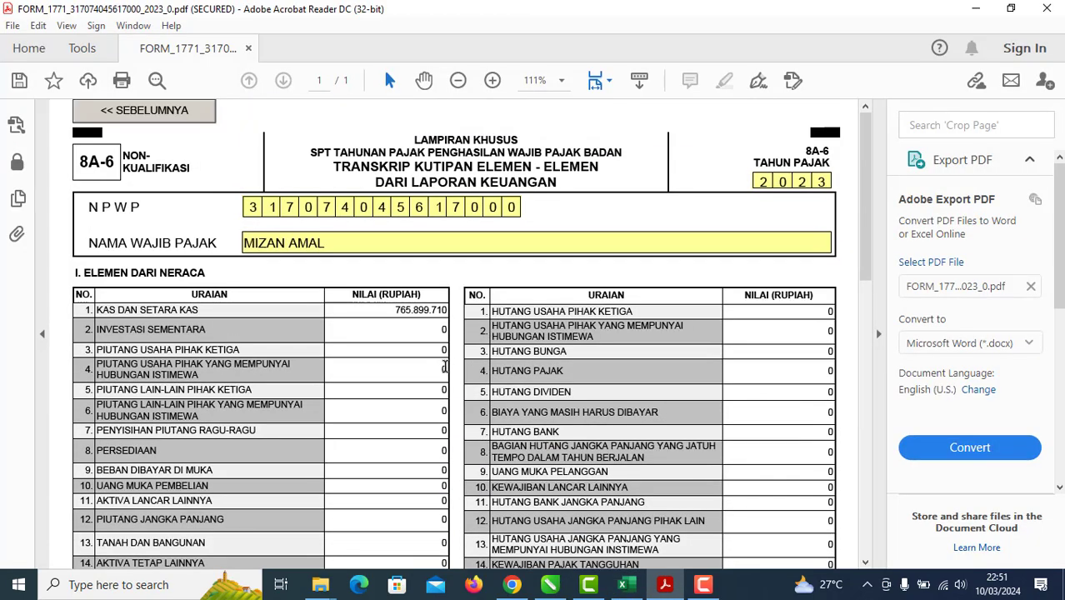
{"action": "scroll", "coordinate": [444, 372], "scroll_direction": "down", "scroll_amount": 9}
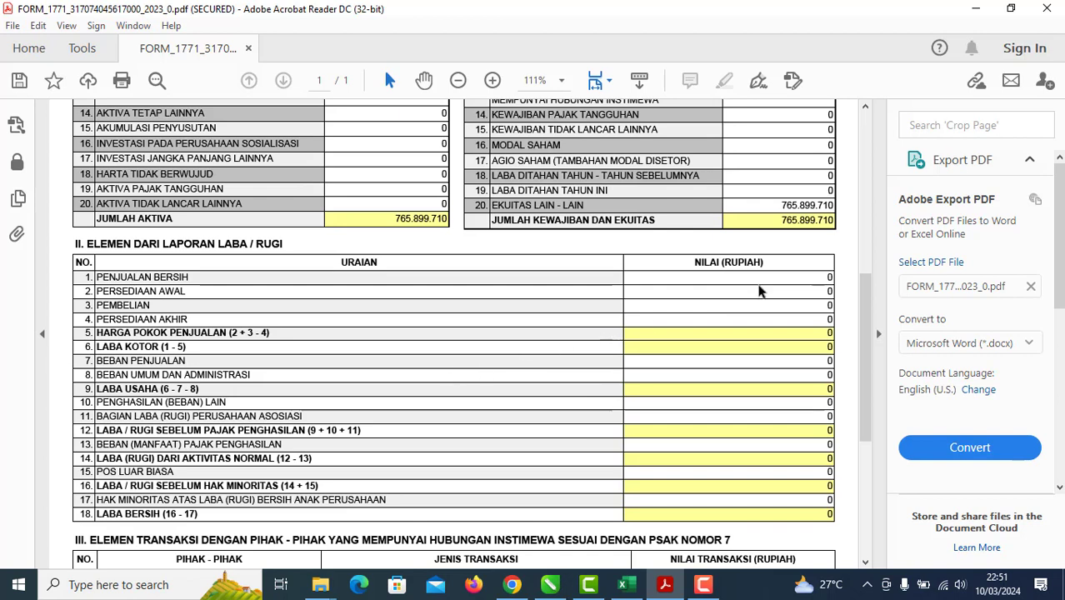
{"action": "key", "text": "shift+F4"}
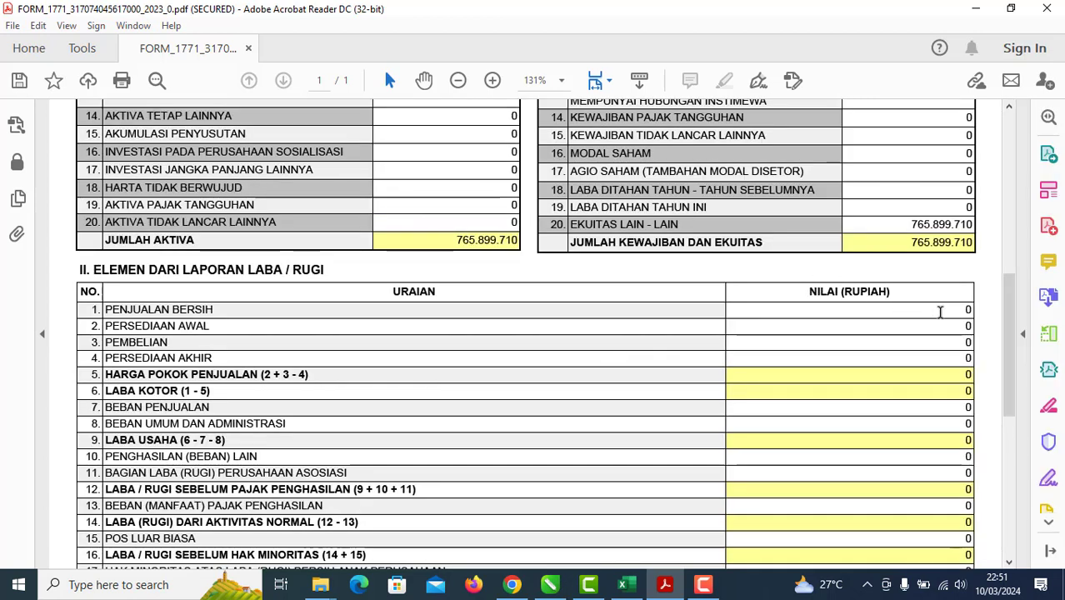
{"action": "left_click", "coordinate": [971, 309]}
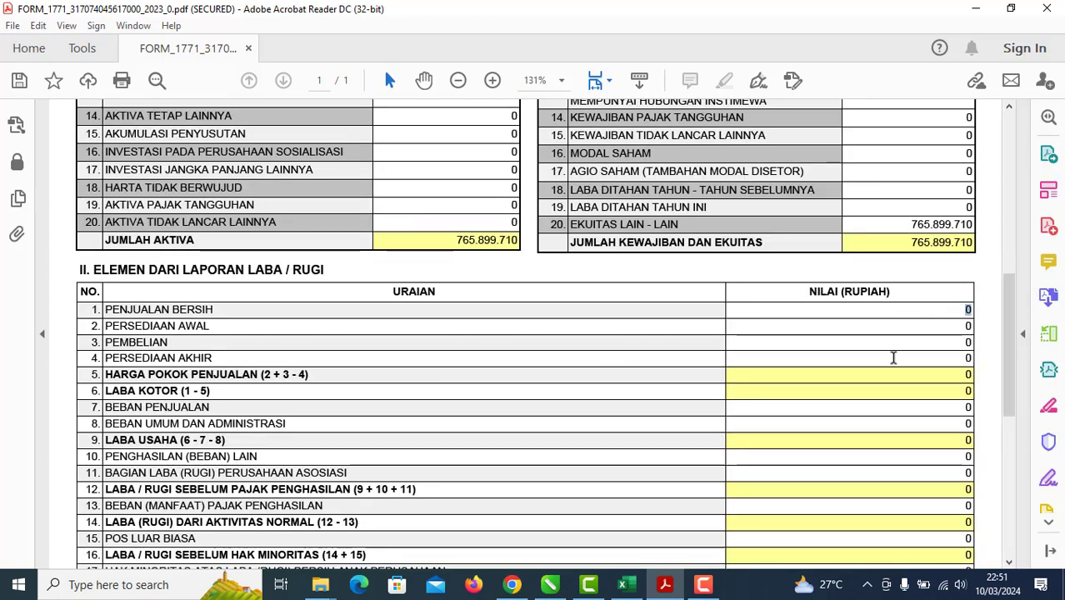
{"action": "key", "text": "ctrl+v"}
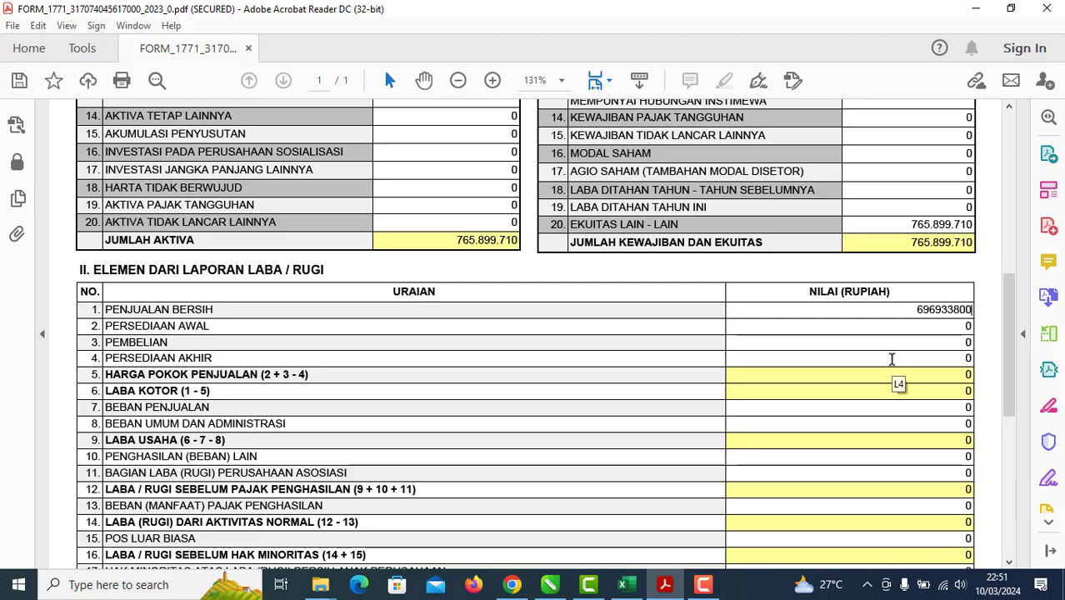
{"action": "left_click", "coordinate": [940, 344]}
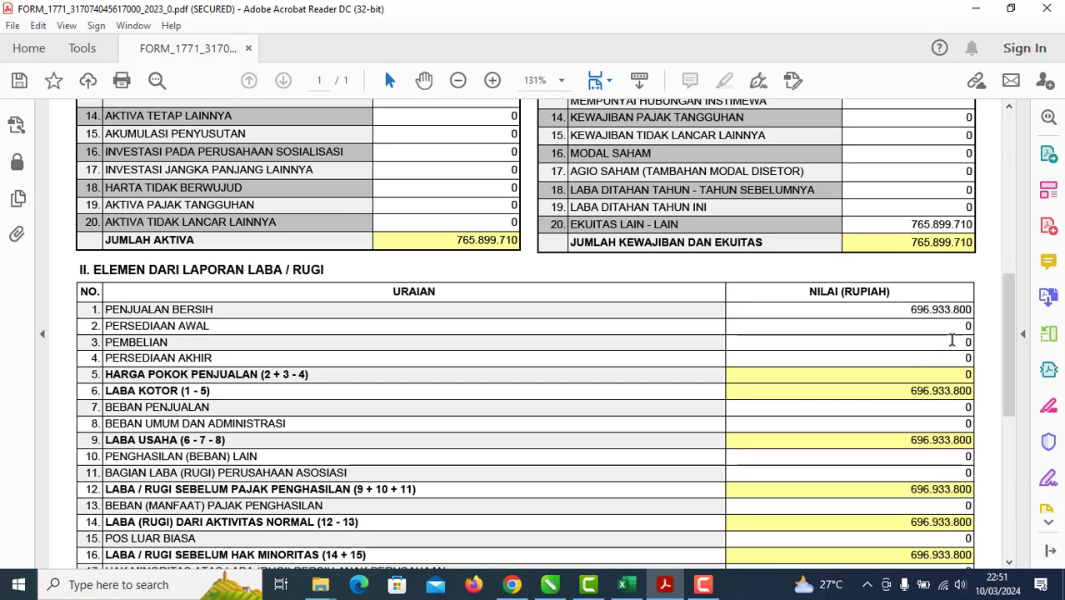
{"action": "key", "text": "ctrl+v"}
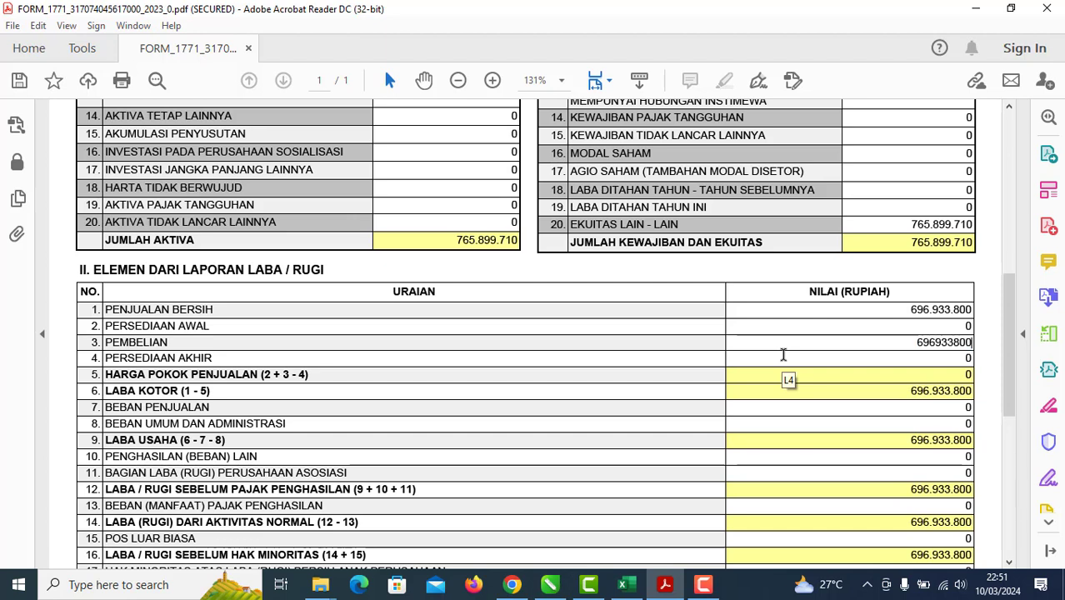
{"action": "left_click", "coordinate": [778, 369]}
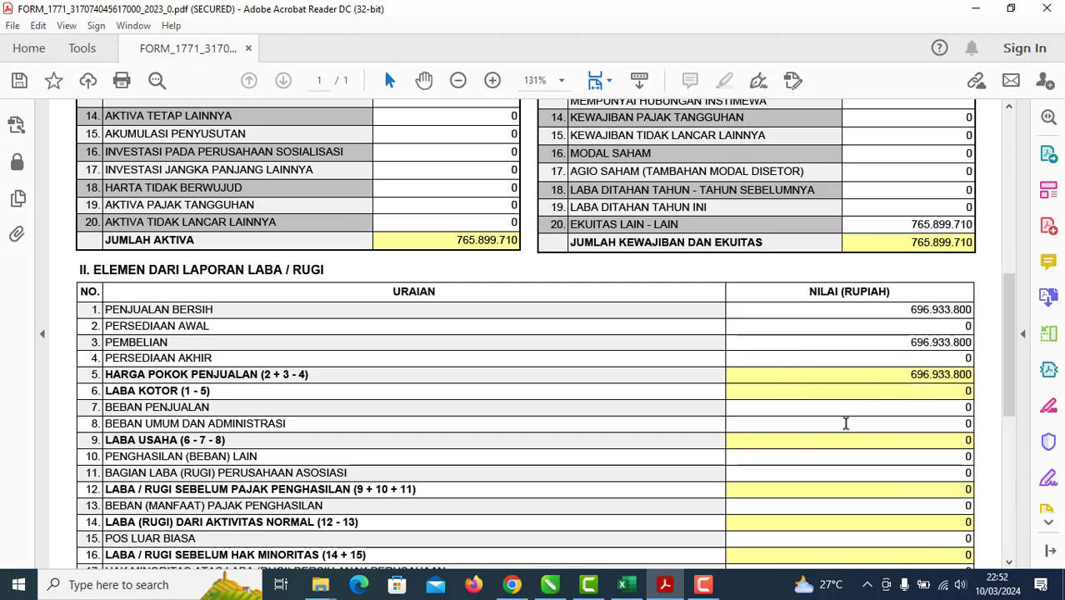
Step: Look over cells E42:E44 in Excel, then scroll back through the Acrobat form
{"action": "left_click", "coordinate": [626, 584]}
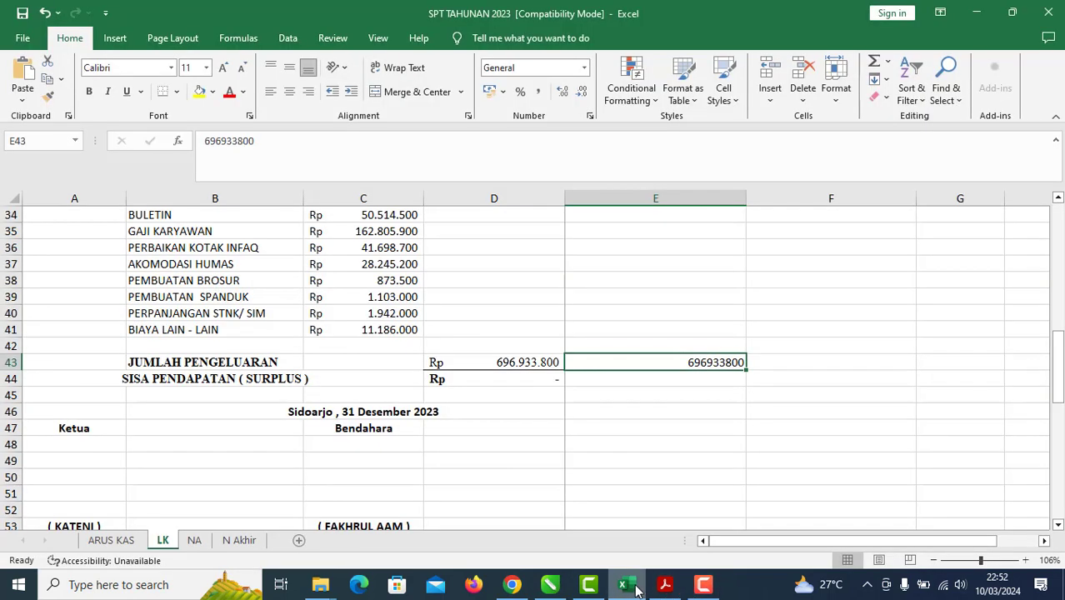
{"action": "left_click", "coordinate": [714, 410]}
{"action": "left_click_drag", "start_coordinate": [719, 343], "coordinate": [710, 382]}
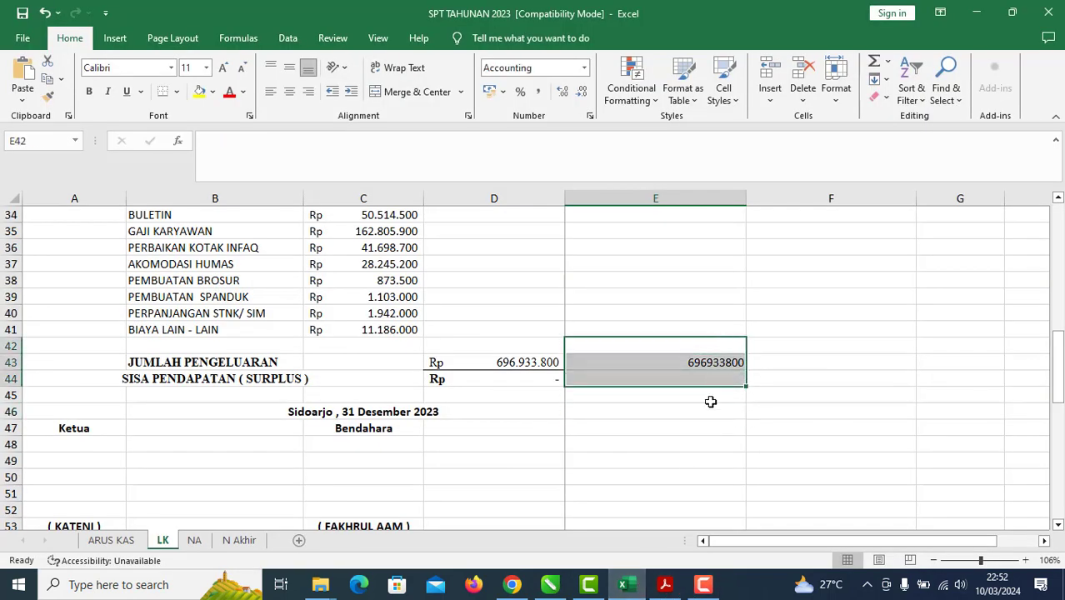
{"action": "scroll", "coordinate": [691, 474], "scroll_direction": "up", "scroll_amount": 11}
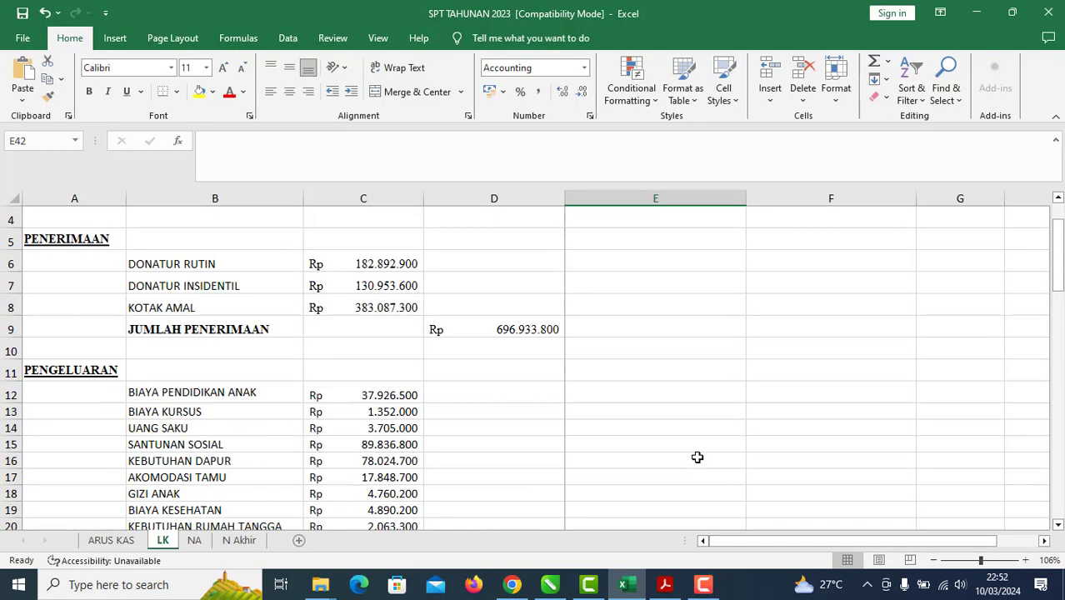
{"action": "scroll", "coordinate": [699, 442], "scroll_direction": "down", "scroll_amount": 5}
{"action": "scroll", "coordinate": [701, 429], "scroll_direction": "down", "scroll_amount": 2}
{"action": "left_click", "coordinate": [665, 584]}
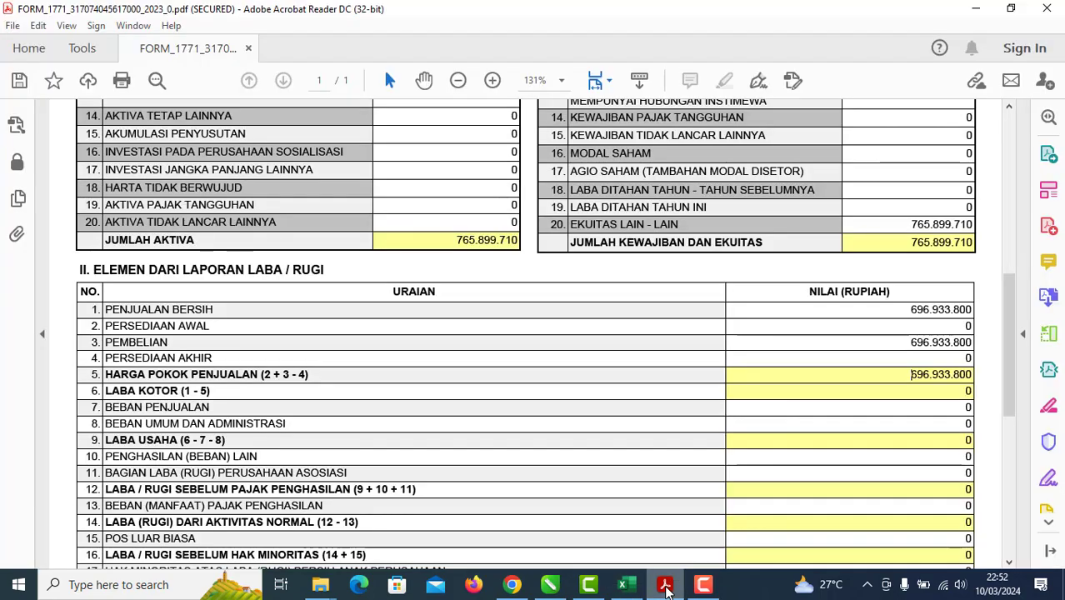
{"action": "scroll", "coordinate": [830, 367], "scroll_direction": "up", "scroll_amount": 3}
{"action": "scroll", "coordinate": [828, 384], "scroll_direction": "down", "scroll_amount": 2}
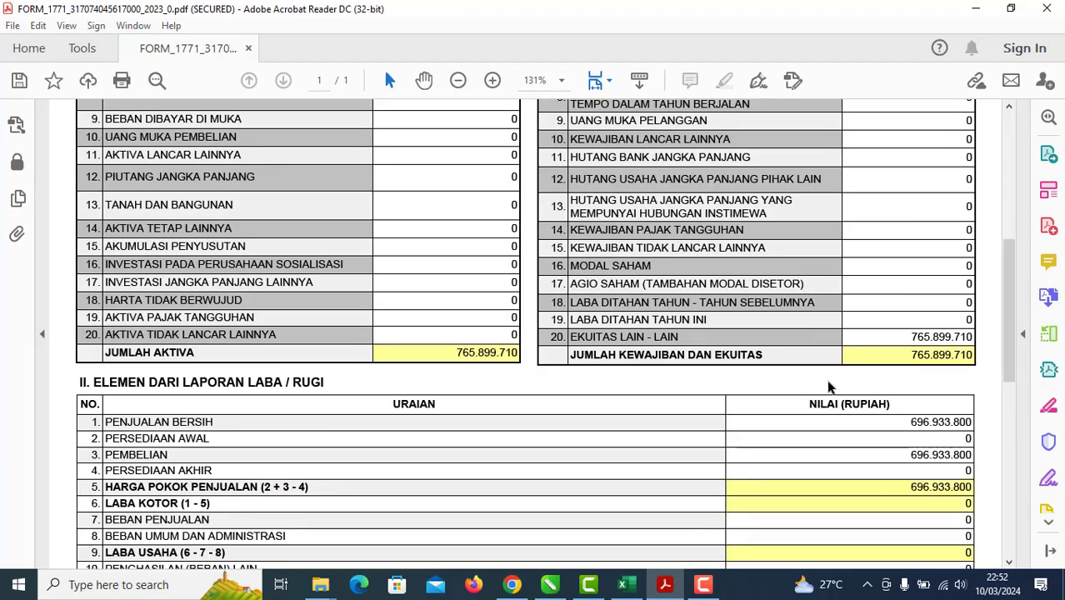
{"action": "scroll", "coordinate": [829, 386], "scroll_direction": "up", "scroll_amount": 9}
Step: Return the Acrobat form from the 8A-6 page to Formulir 1771 Halaman 2
{"action": "left_click", "coordinate": [549, 584]}
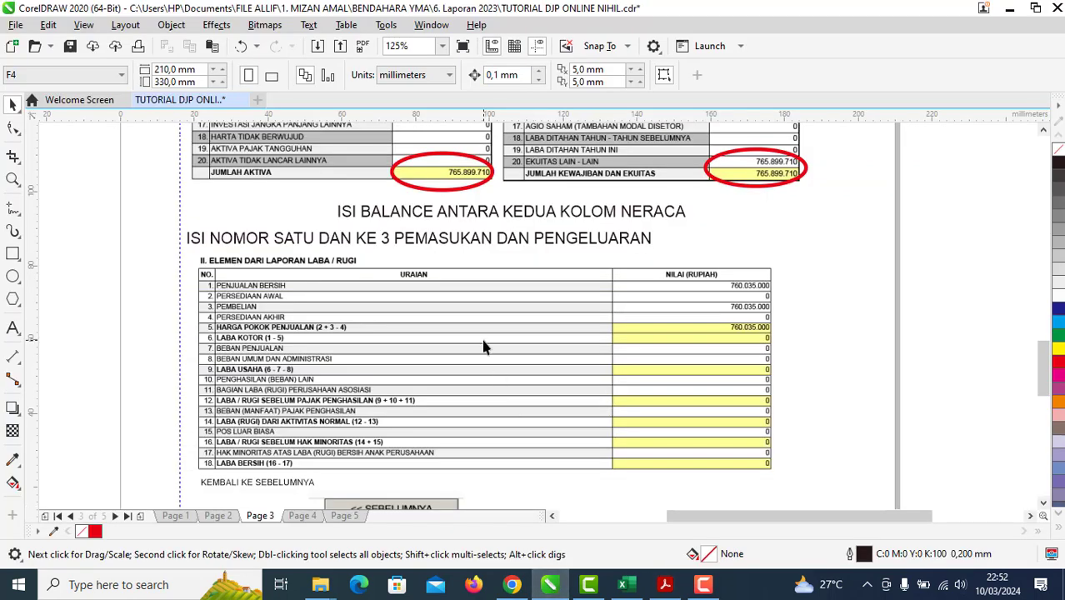
{"action": "left_click_drag", "start_coordinate": [561, 445], "coordinate": [557, 349]}
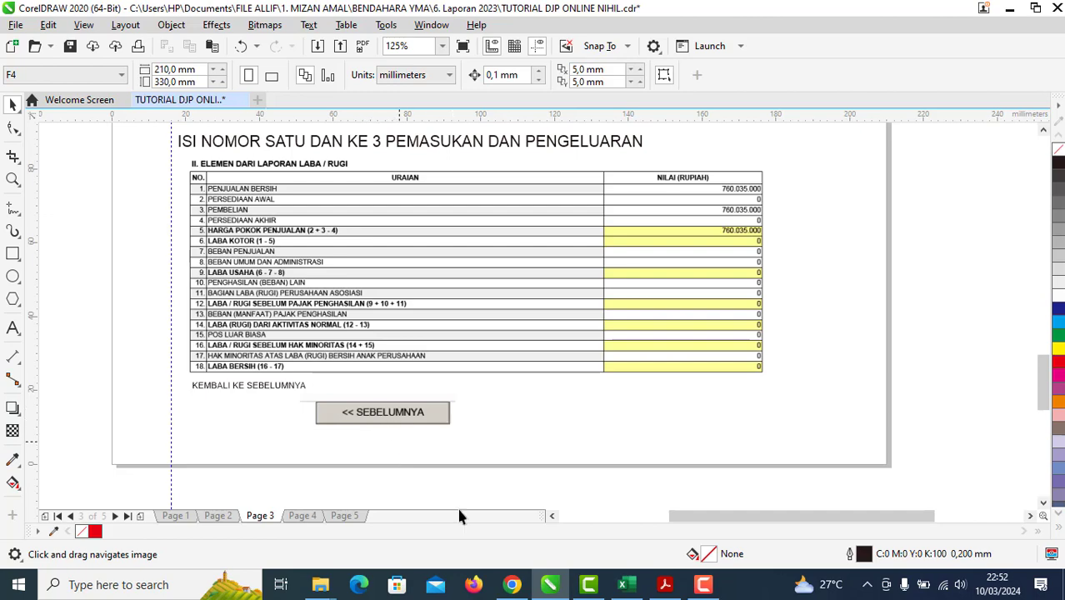
{"action": "left_click", "coordinate": [664, 586]}
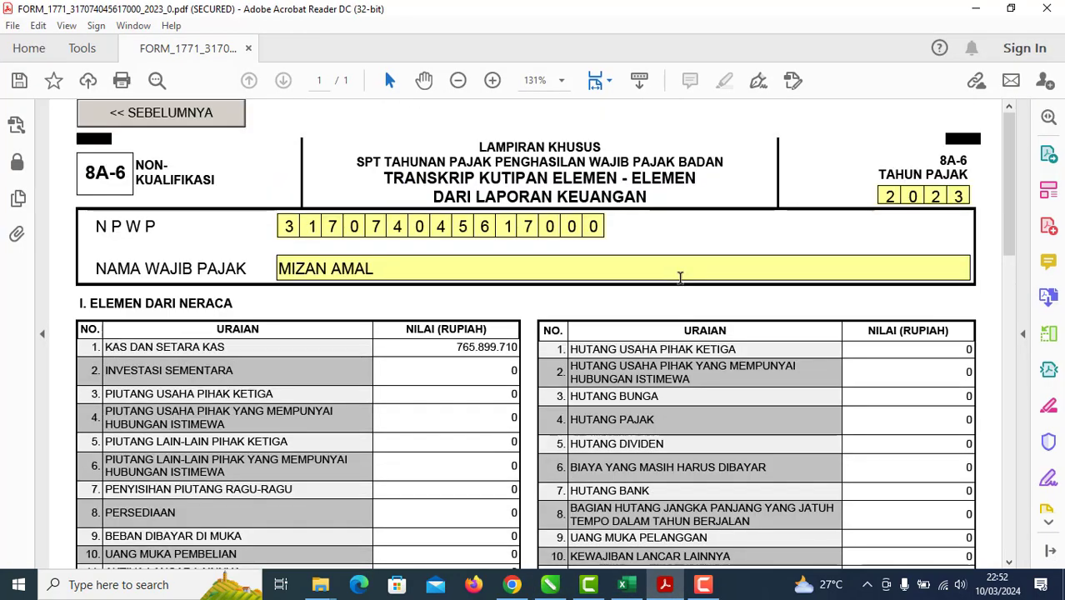
{"action": "left_click", "coordinate": [222, 114]}
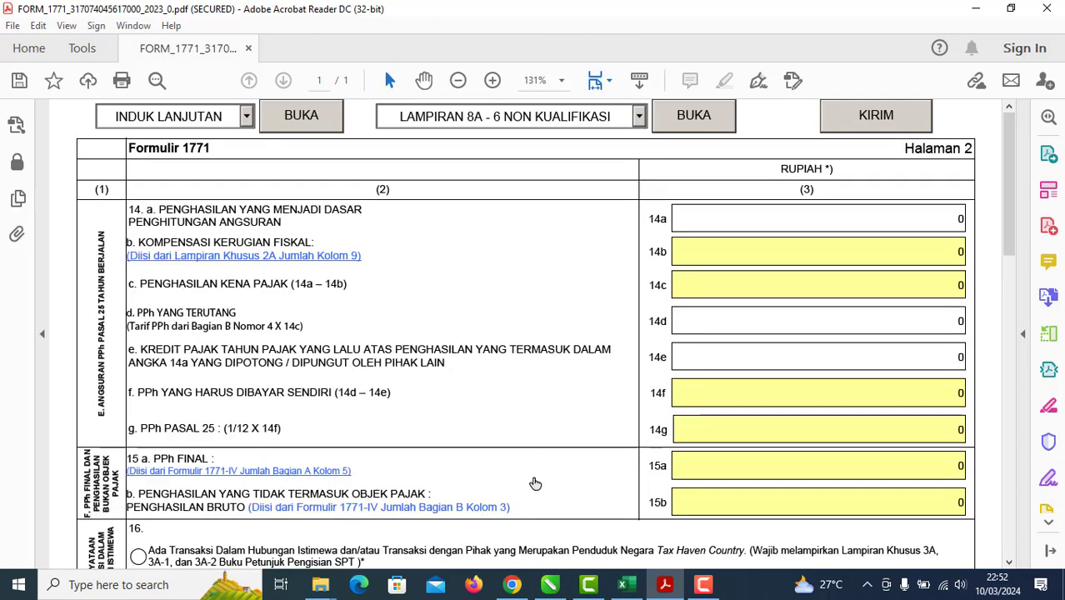
Step: Show the tutorial's page 4 Lampiran 2 expense table, then bring Acrobat back
{"action": "left_click", "coordinate": [549, 584]}
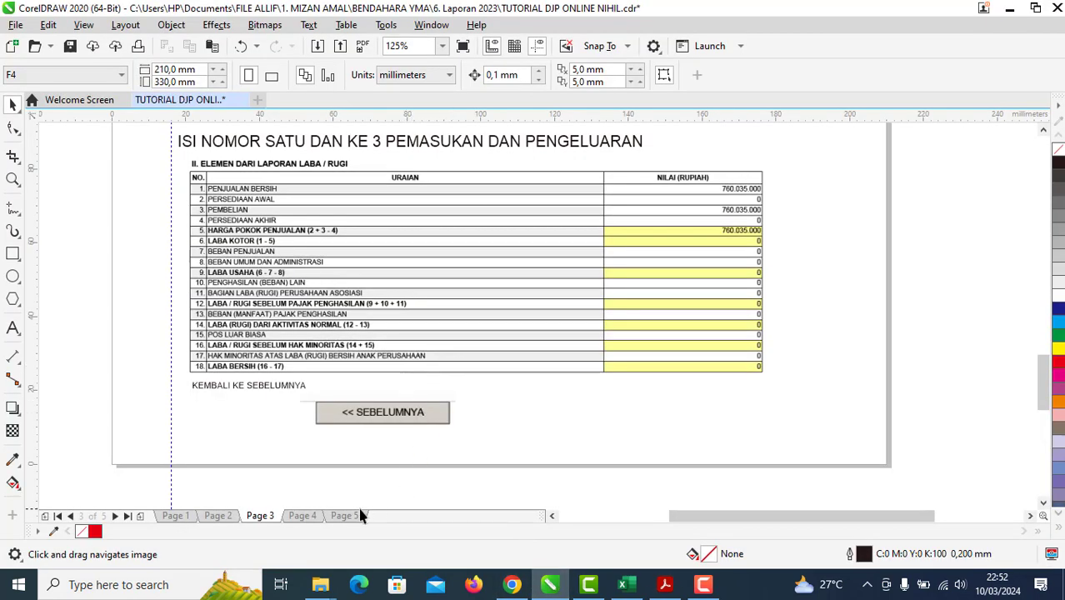
{"action": "left_click", "coordinate": [303, 516]}
{"action": "scroll", "coordinate": [404, 338], "scroll_direction": "up", "scroll_amount": 5}
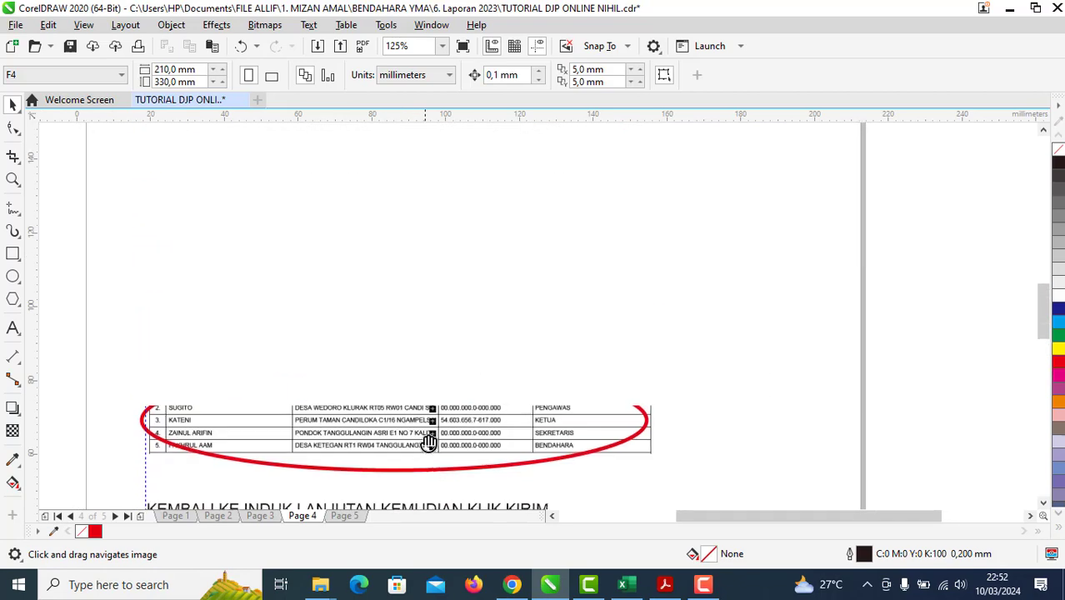
{"action": "scroll", "coordinate": [429, 442], "scroll_direction": "up", "scroll_amount": 10}
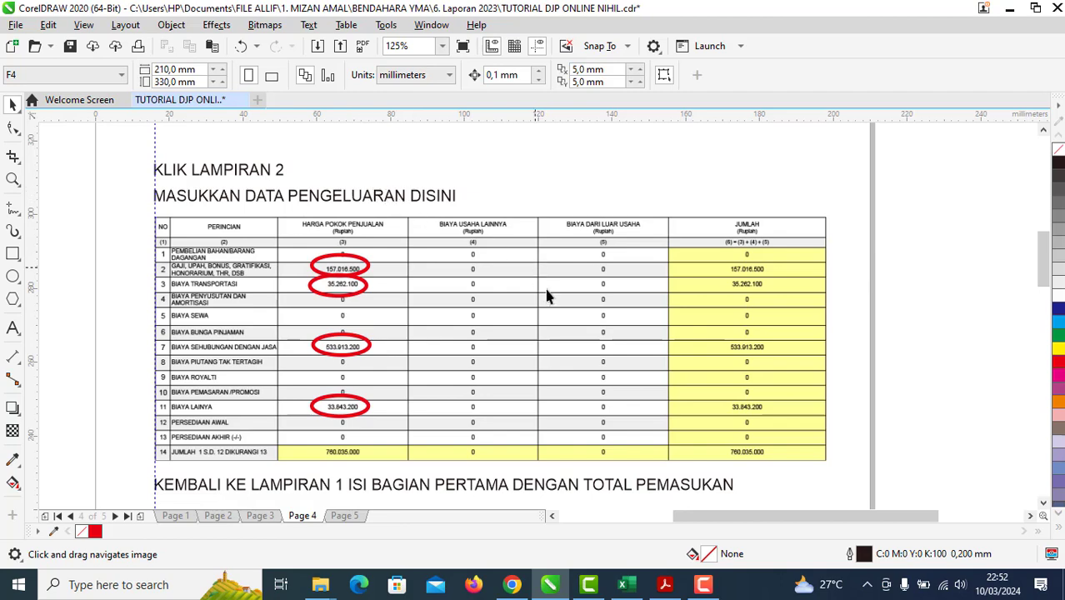
{"action": "left_click", "coordinate": [665, 584]}
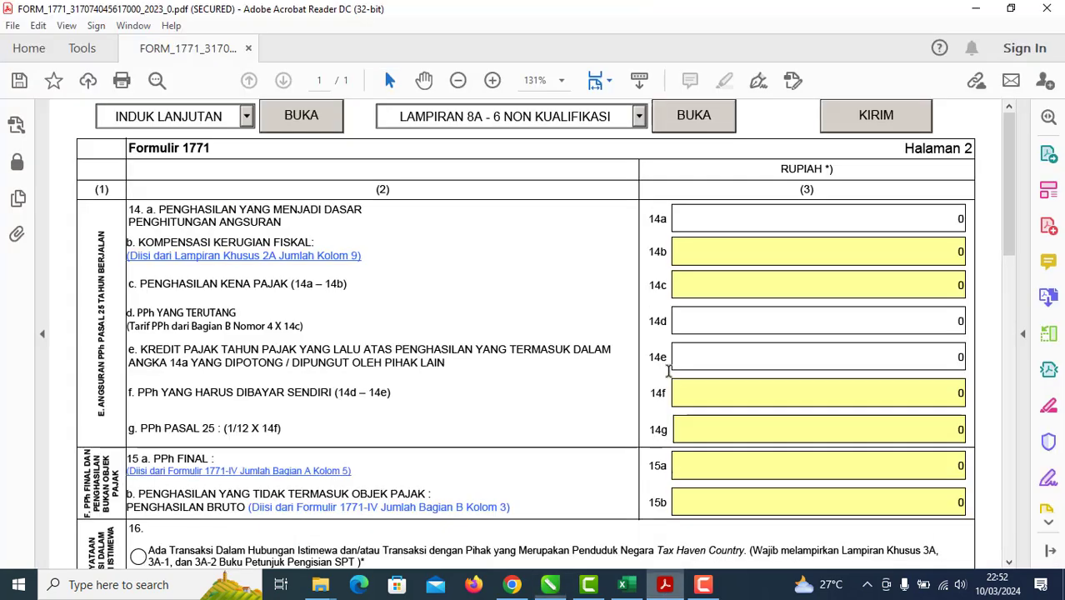
Step: Load the LAMPIRAN II page from the form's page list and scroll down to its cost table
{"action": "left_click", "coordinate": [638, 117]}
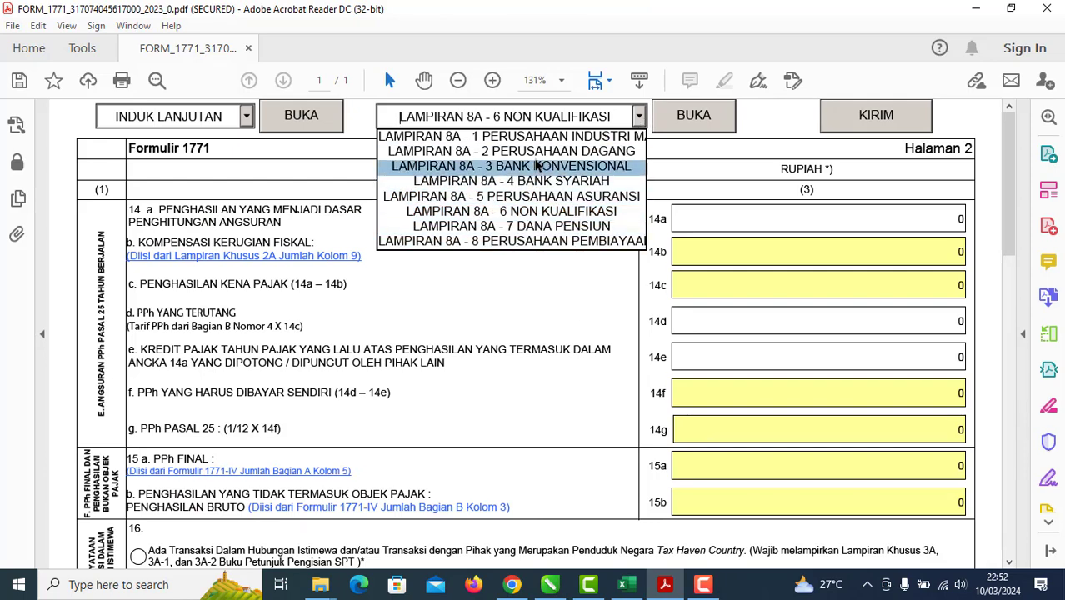
{"action": "scroll", "coordinate": [538, 173], "scroll_direction": "down", "scroll_amount": 3}
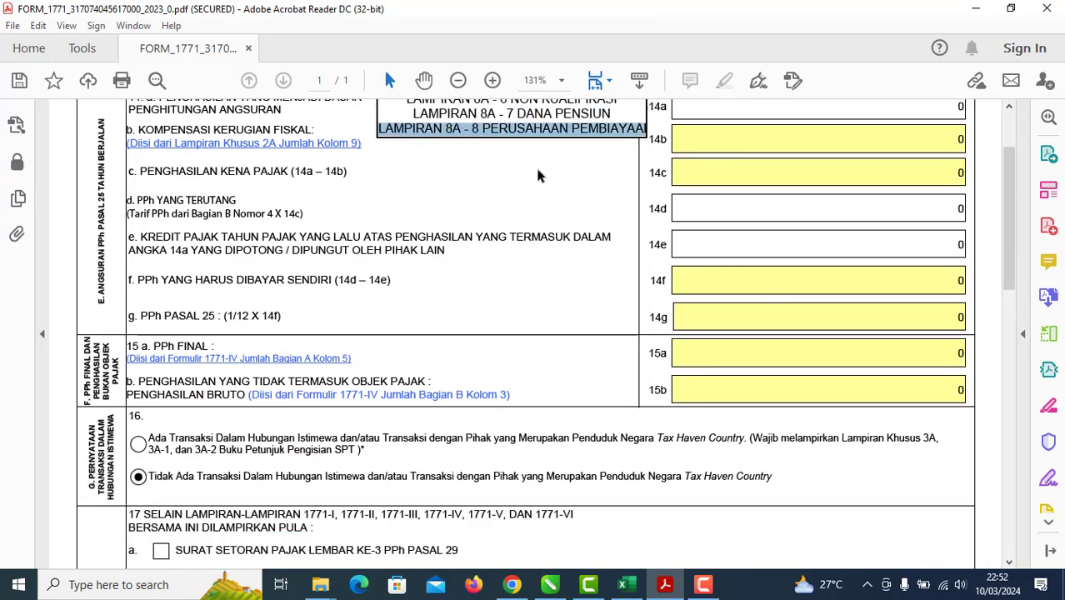
{"action": "scroll", "coordinate": [478, 241], "scroll_direction": "up", "scroll_amount": 3}
{"action": "left_click", "coordinate": [306, 153]}
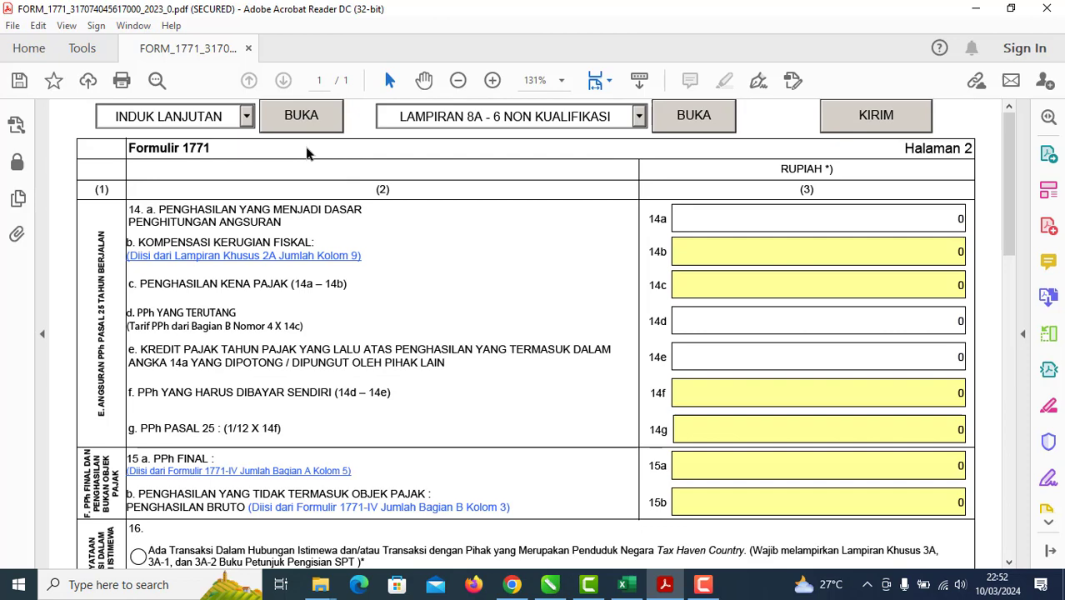
{"action": "left_click", "coordinate": [246, 121]}
{"action": "left_click", "coordinate": [223, 178]}
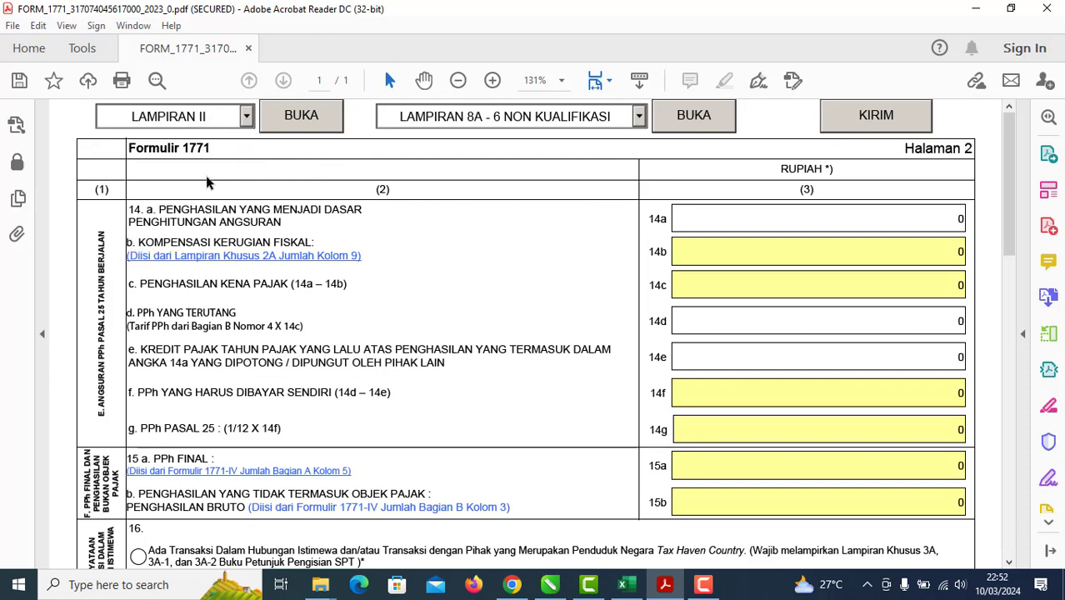
{"action": "left_click", "coordinate": [281, 115]}
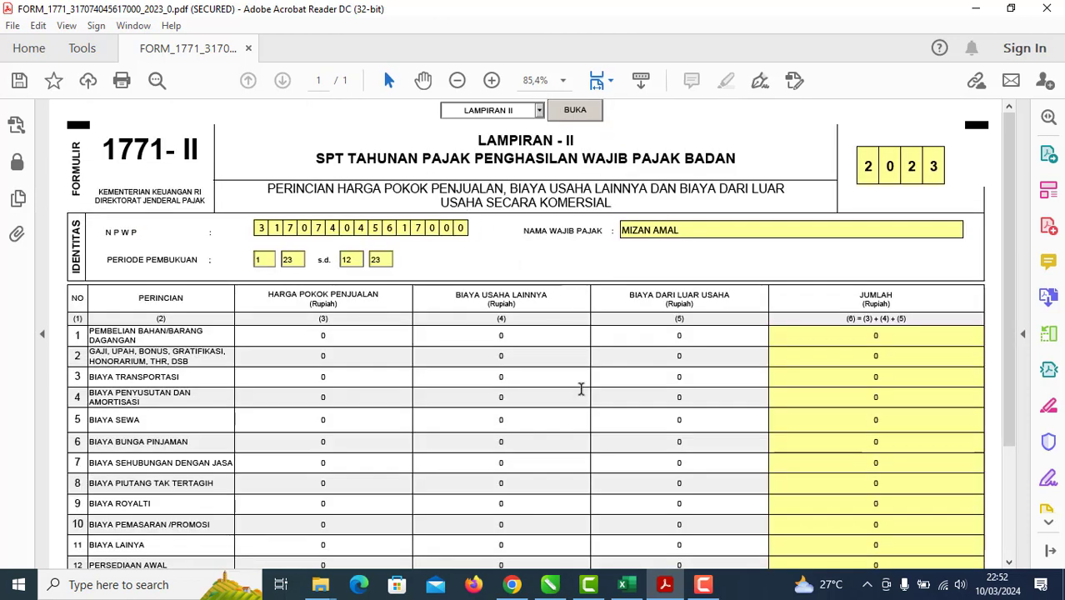
{"action": "scroll", "coordinate": [583, 379], "scroll_direction": "down", "scroll_amount": 2}
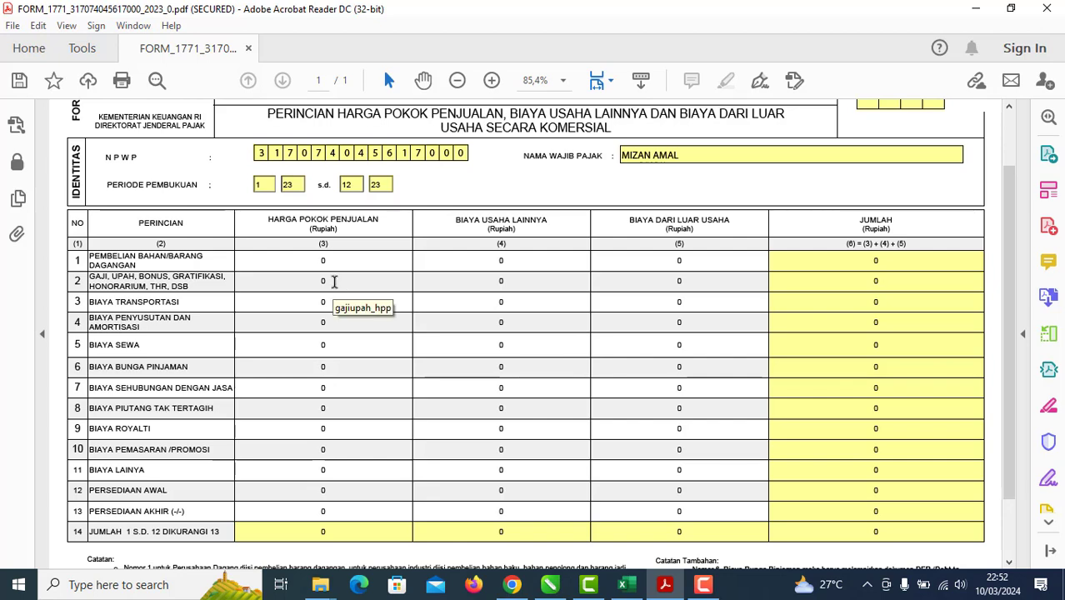
Step: Copy the GAJI KARYAWAN amount 162805900 from Excel C35 into LAMPIRAN II row 2
{"action": "left_click", "coordinate": [624, 584]}
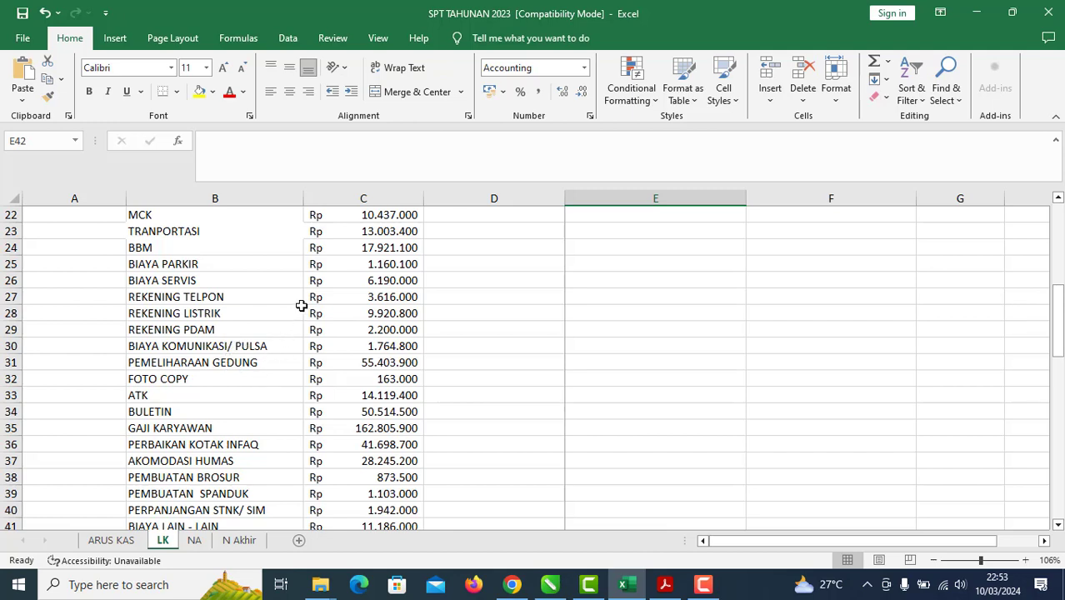
{"action": "left_click", "coordinate": [381, 425]}
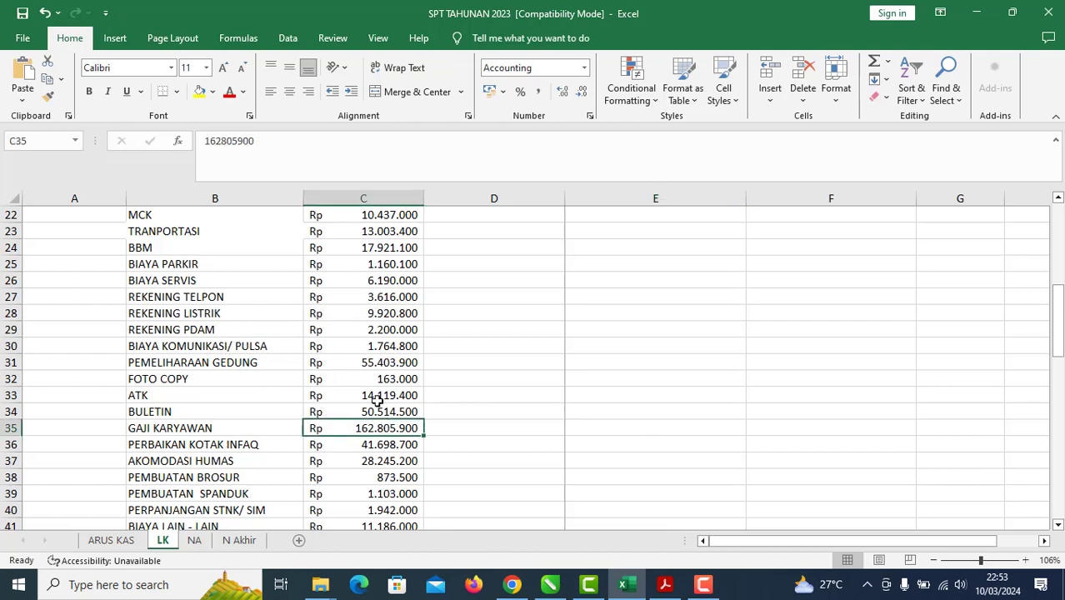
{"action": "left_click_drag", "start_coordinate": [271, 140], "coordinate": [133, 140]}
{"action": "right_click", "coordinate": [226, 140]}
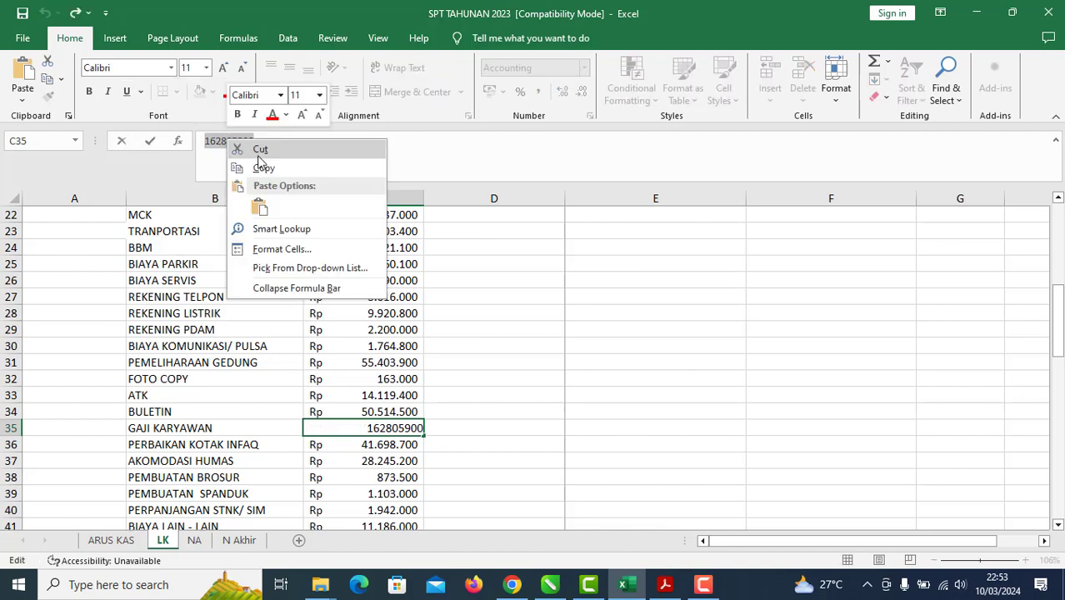
{"action": "left_click", "coordinate": [255, 165]}
{"action": "left_click", "coordinate": [663, 361]}
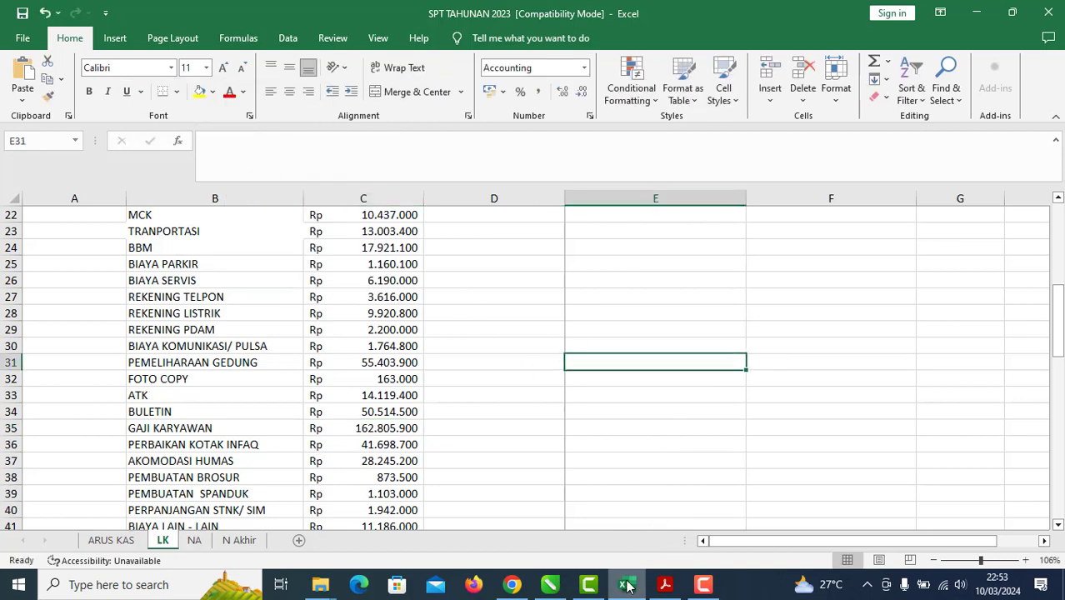
{"action": "left_click", "coordinate": [665, 583]}
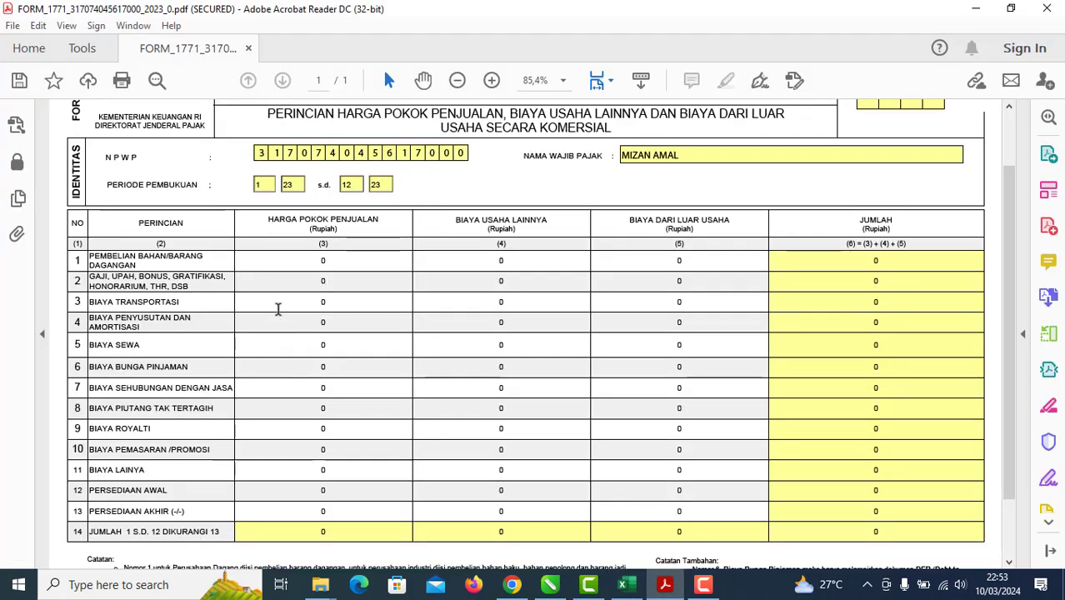
{"action": "right_click", "coordinate": [309, 280]}
{"action": "left_click", "coordinate": [347, 338]}
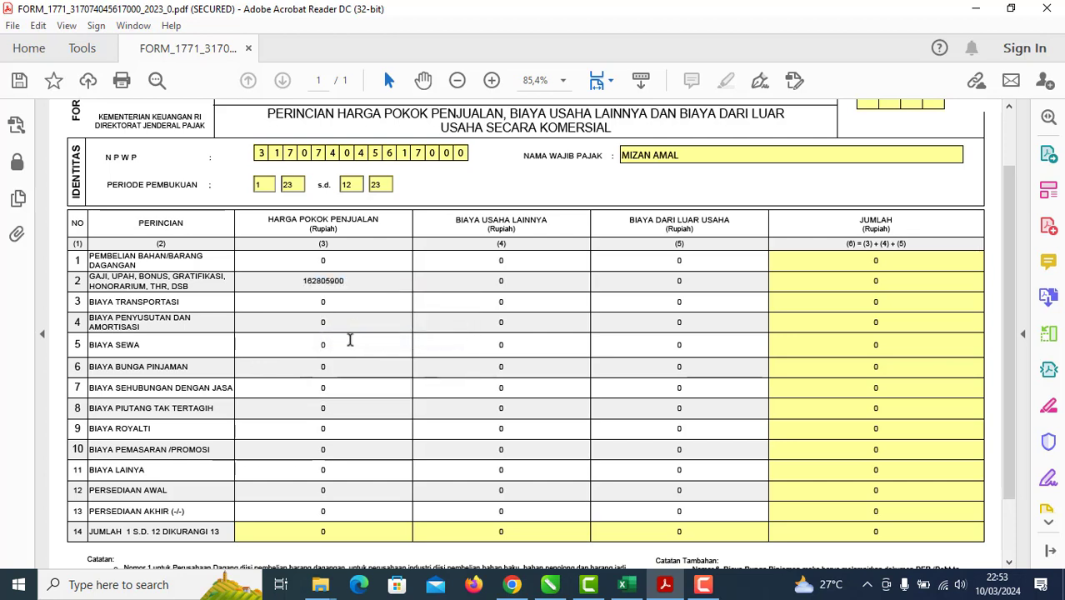
{"action": "left_click", "coordinate": [350, 339]}
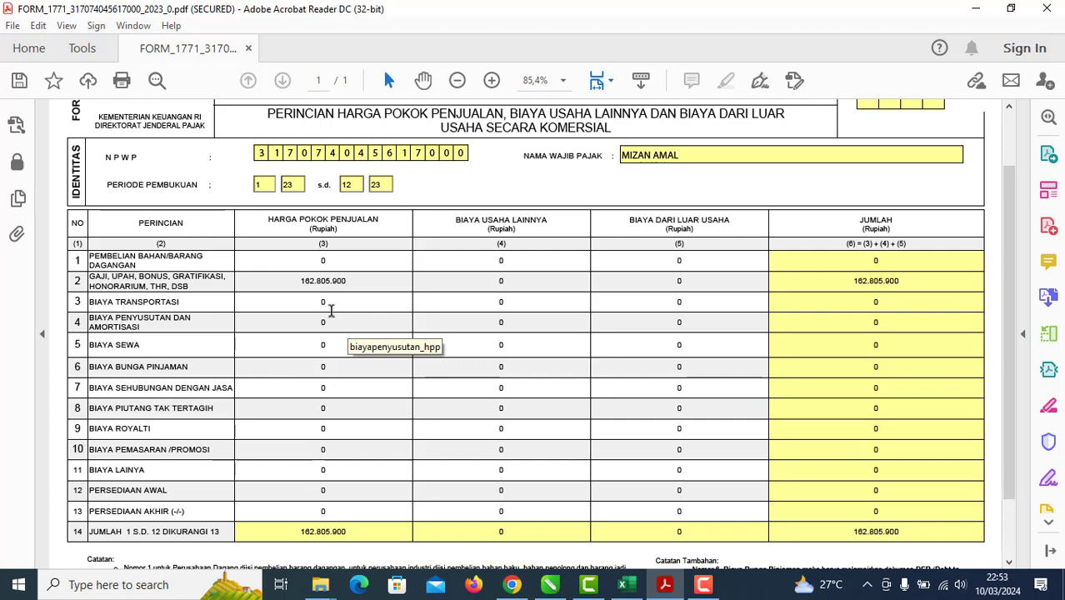
Step: Copy the 13003400 TRANPORTASI amount from the LK sheet in Excel
{"action": "left_click", "coordinate": [625, 587]}
{"action": "left_click", "coordinate": [260, 393]}
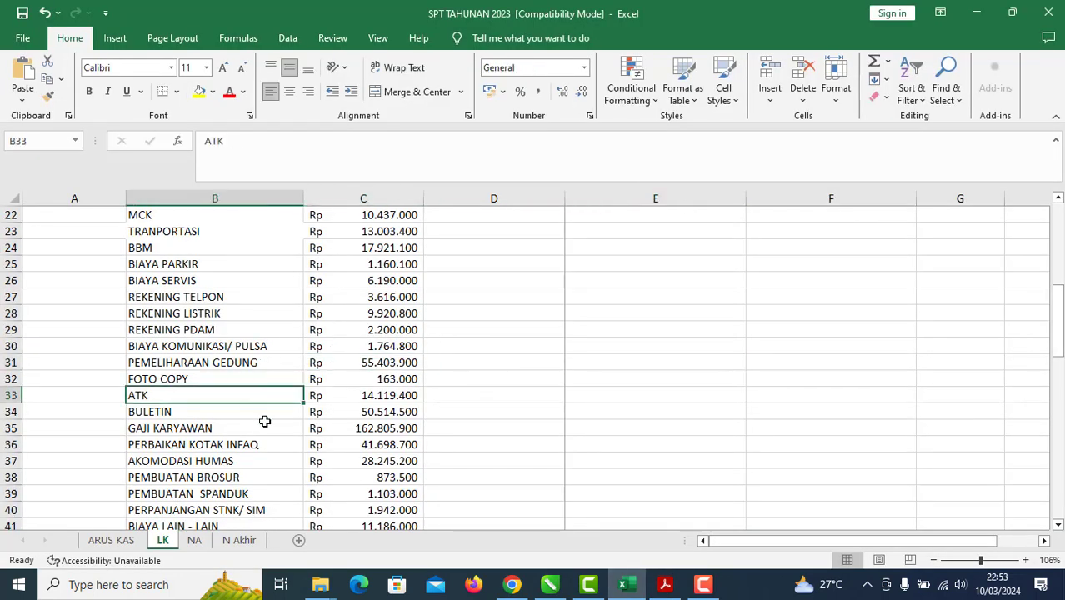
{"action": "left_click", "coordinate": [267, 425]}
{"action": "scroll", "coordinate": [275, 375], "scroll_direction": "down", "scroll_amount": 1}
{"action": "scroll", "coordinate": [274, 353], "scroll_direction": "up", "scroll_amount": 2}
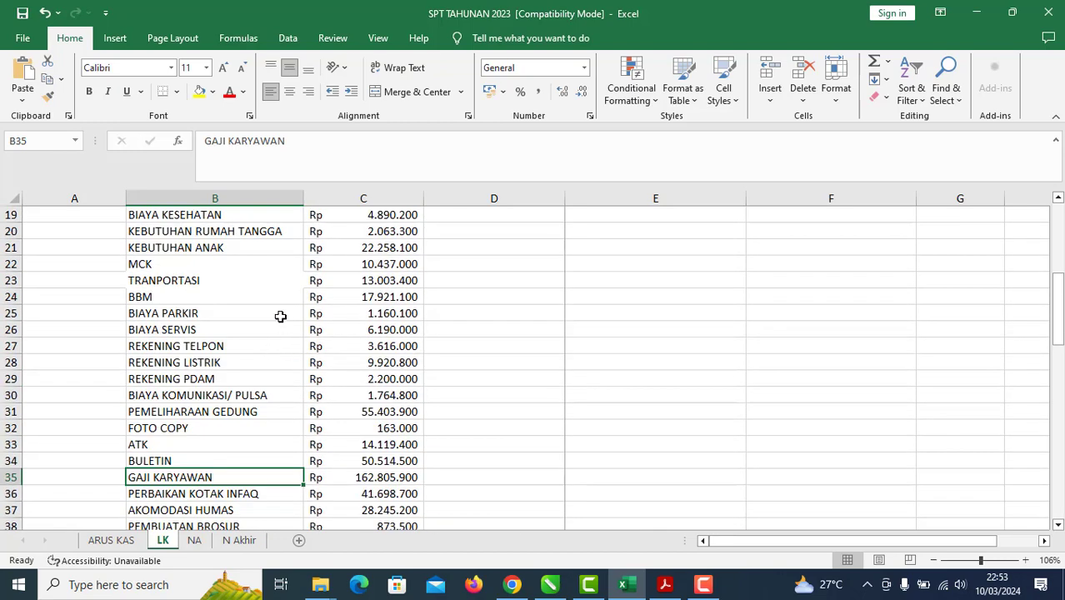
{"action": "left_click", "coordinate": [288, 284]}
{"action": "left_click", "coordinate": [347, 281]}
{"action": "double_click", "coordinate": [264, 141]}
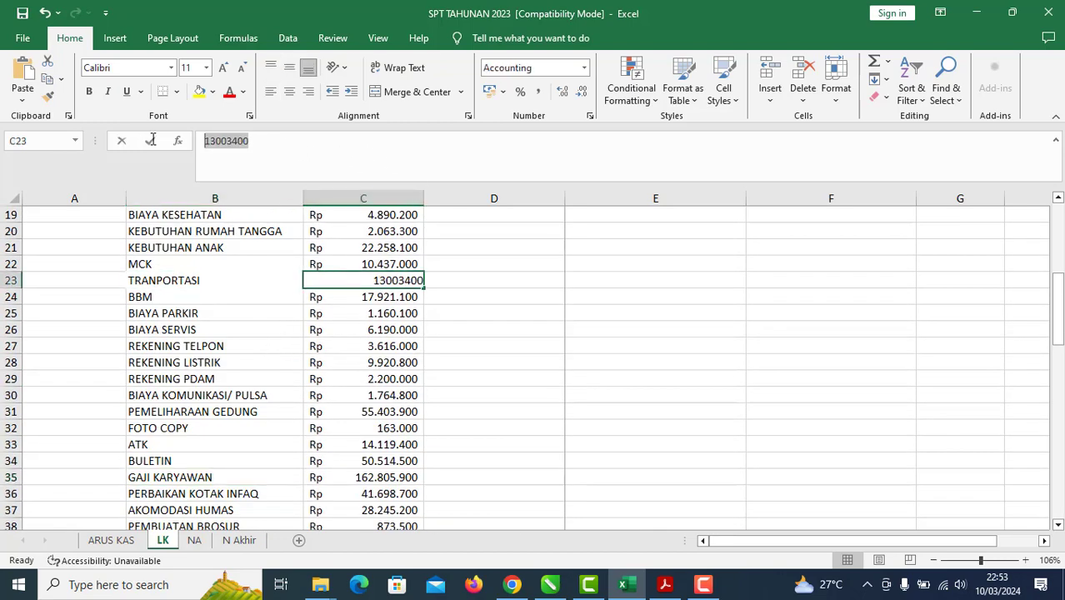
{"action": "right_click", "coordinate": [208, 140]}
{"action": "left_click", "coordinate": [250, 169]}
{"action": "left_click", "coordinate": [495, 343]}
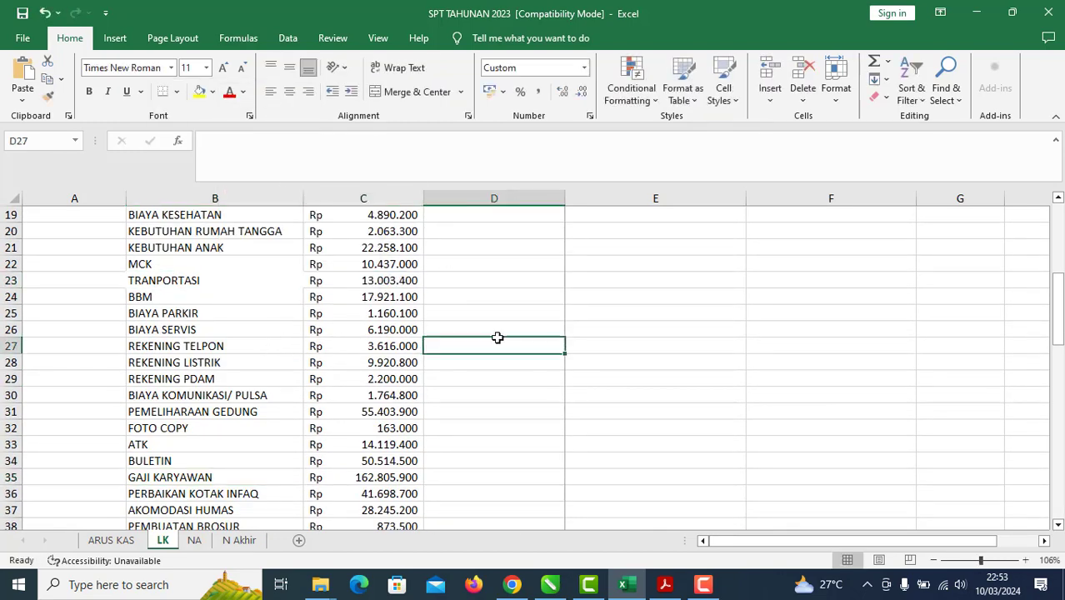
Step: Paste 13003400 into LAMPIRAN II row 3, bringing the total to 175.809.300
{"action": "left_click", "coordinate": [667, 587]}
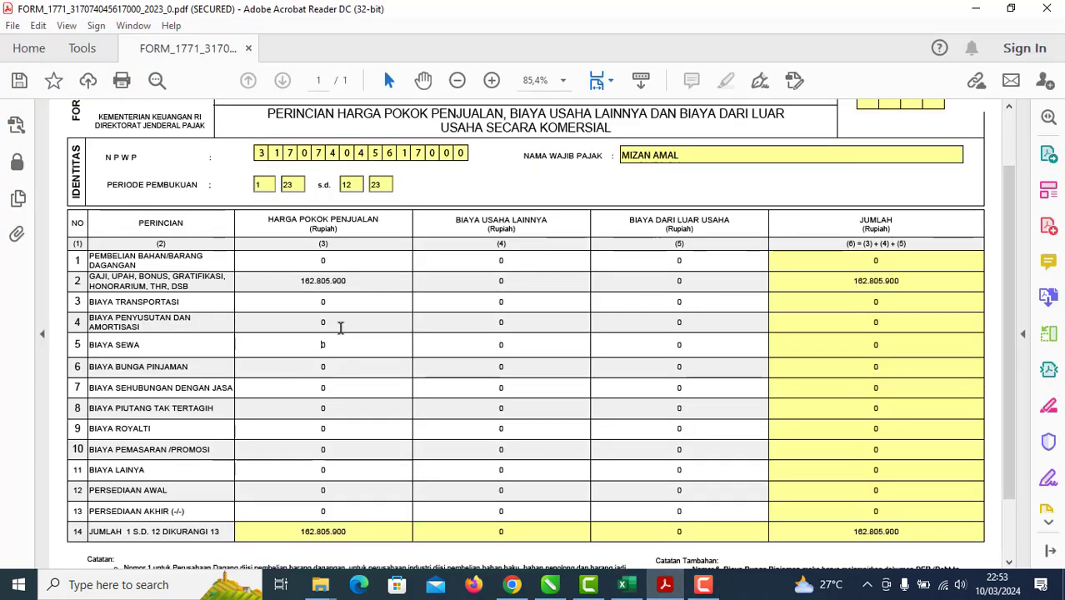
{"action": "left_click", "coordinate": [302, 301]}
{"action": "right_click", "coordinate": [313, 298]}
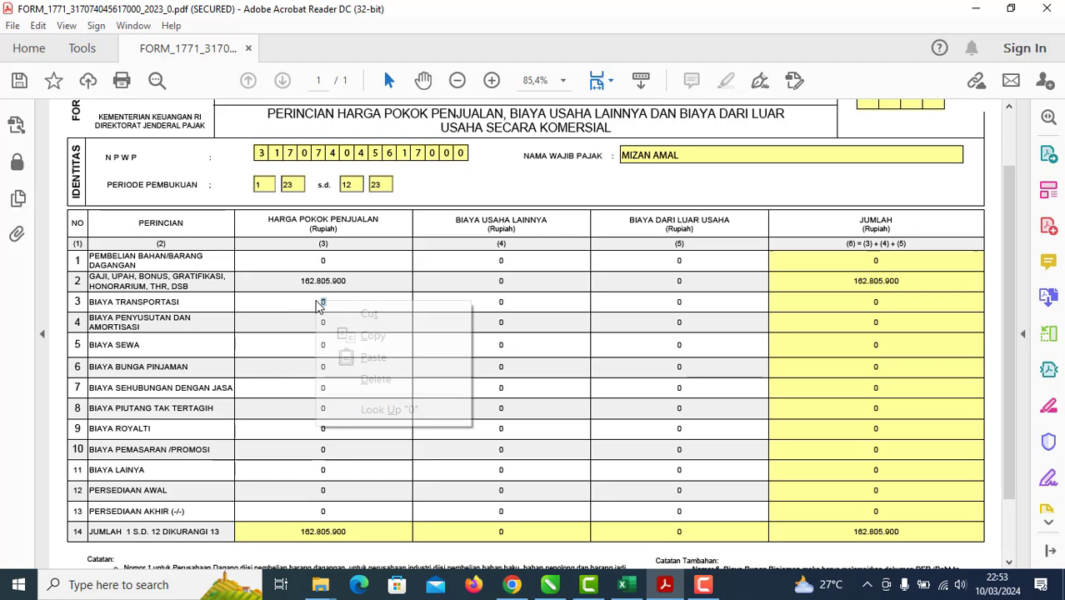
{"action": "left_click", "coordinate": [345, 357]}
{"action": "left_click", "coordinate": [357, 326]}
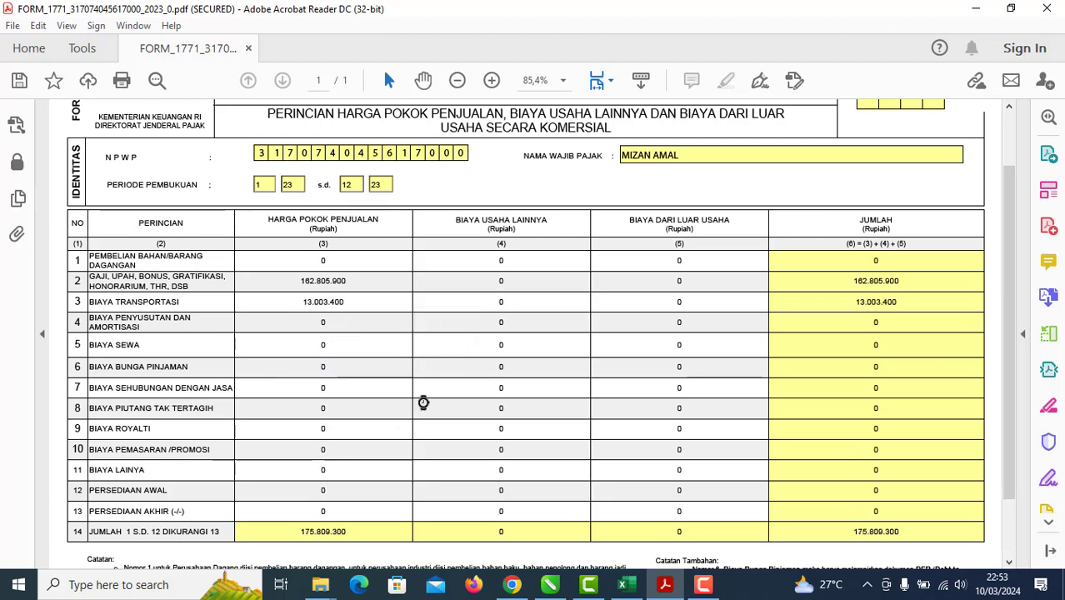
{"action": "left_click", "coordinate": [549, 584]}
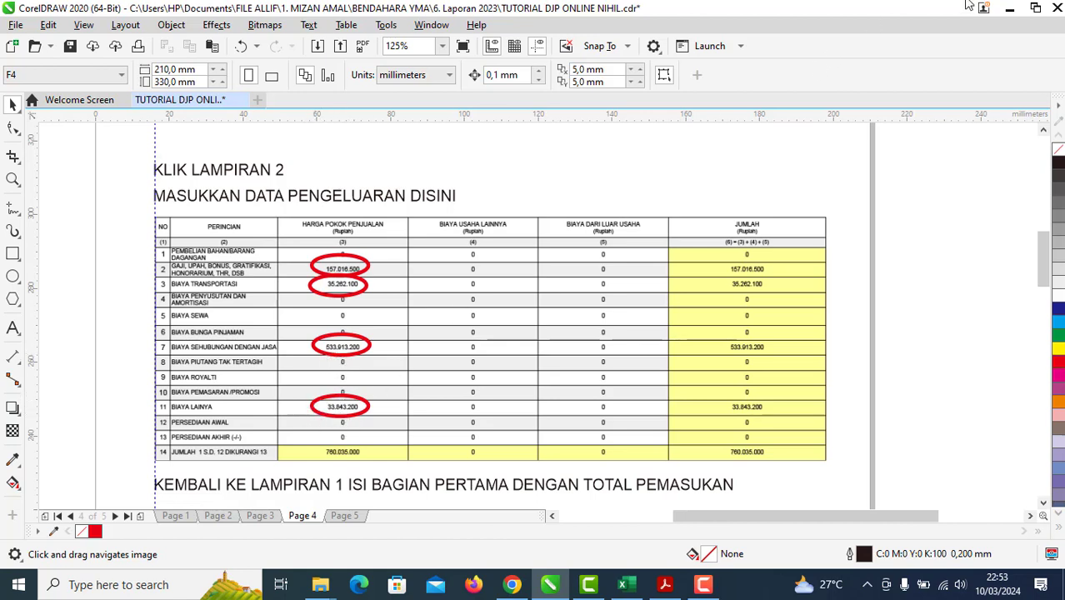
Step: Look up the BIAYA LAIN-LAIN amount in Excel cell C41 without changing it
{"action": "left_click", "coordinate": [1008, 8]}
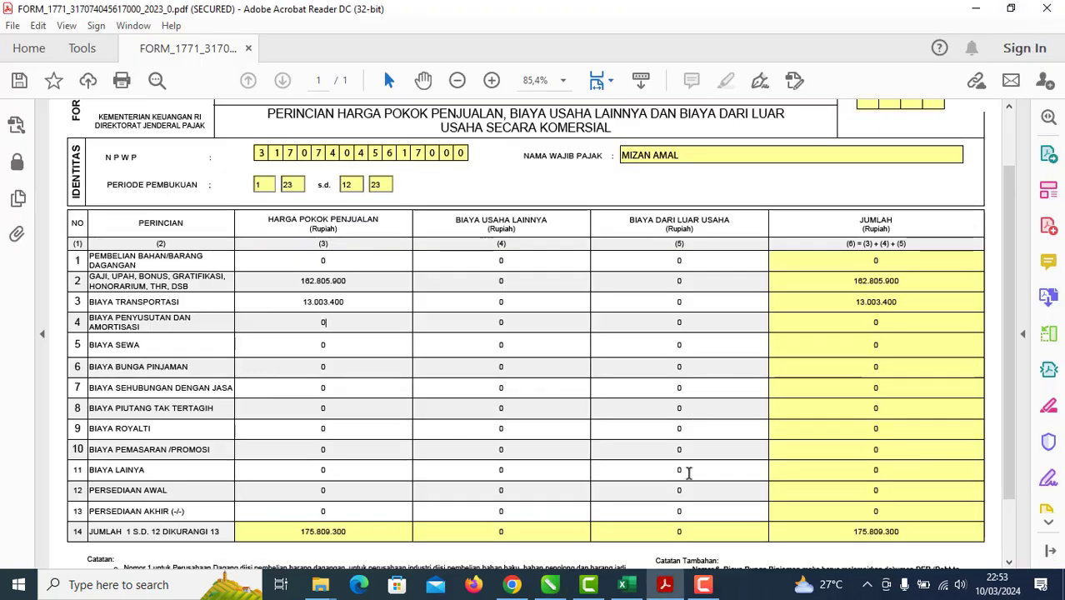
{"action": "left_click", "coordinate": [631, 585]}
{"action": "scroll", "coordinate": [399, 450], "scroll_direction": "down", "scroll_amount": 4}
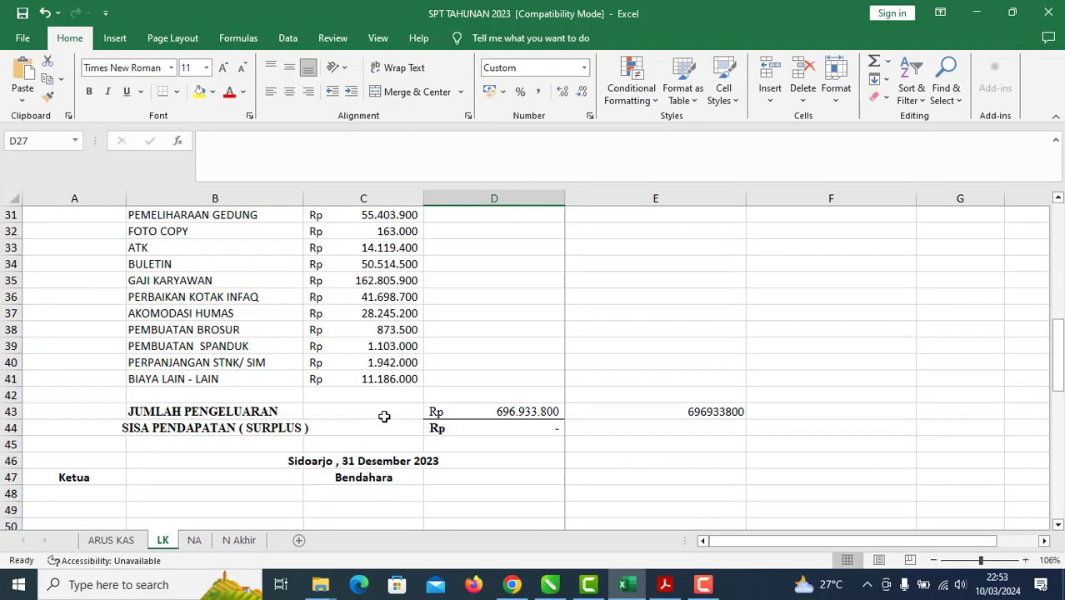
{"action": "scroll", "coordinate": [390, 433], "scroll_direction": "up", "scroll_amount": 2}
{"action": "left_click", "coordinate": [390, 476]}
{"action": "left_click", "coordinate": [297, 140]}
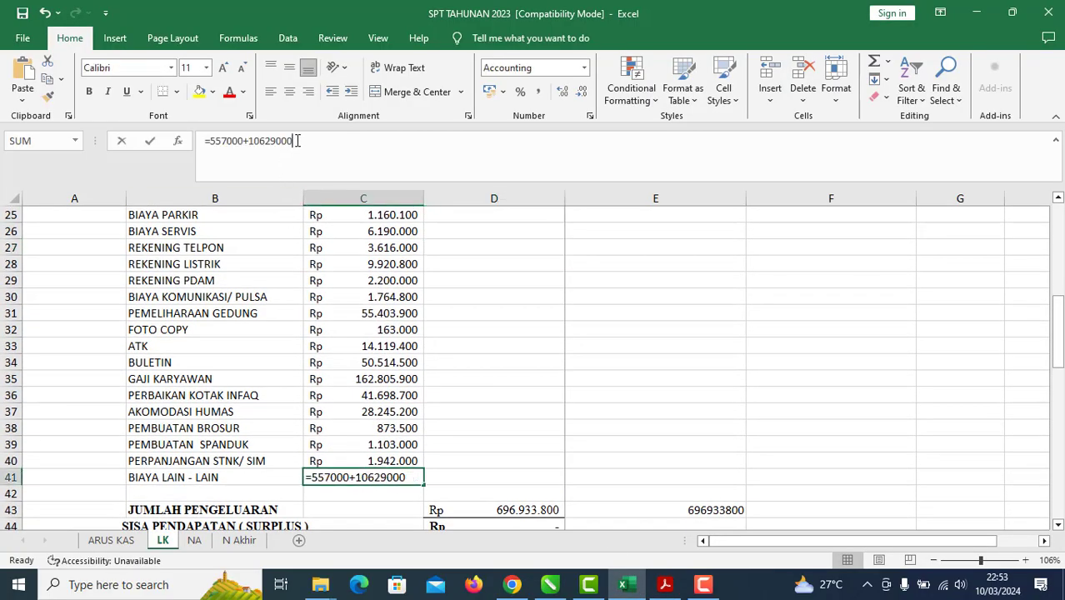
{"action": "left_click", "coordinate": [498, 364]}
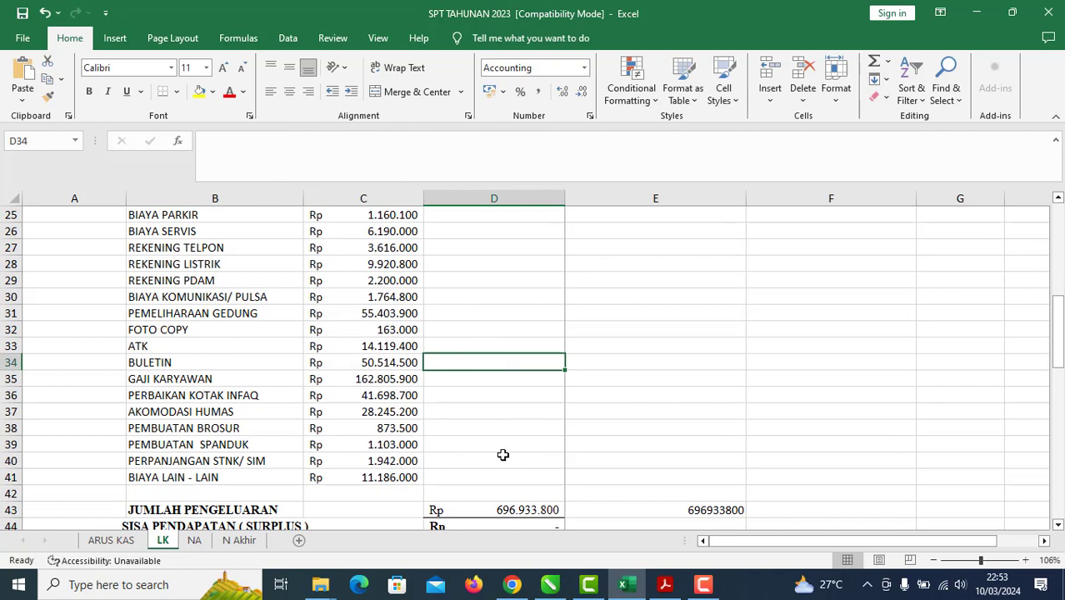
Step: Enter 11186000 as row 11 BIAYA LAINNYA, raising the row 14 total to 186.995.300
{"action": "left_click", "coordinate": [665, 584]}
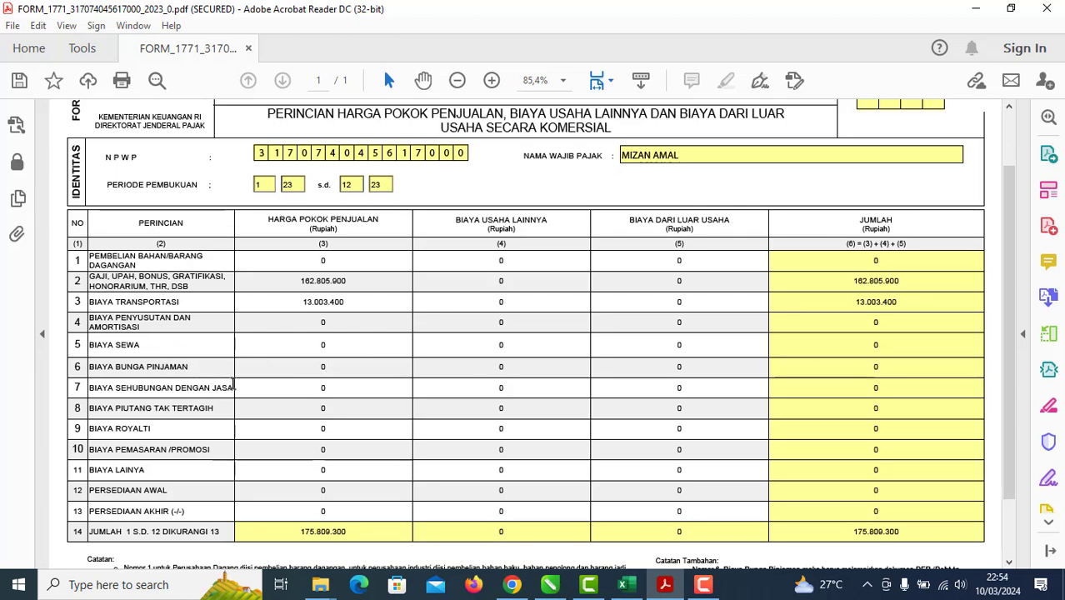
{"action": "left_click", "coordinate": [285, 465]}
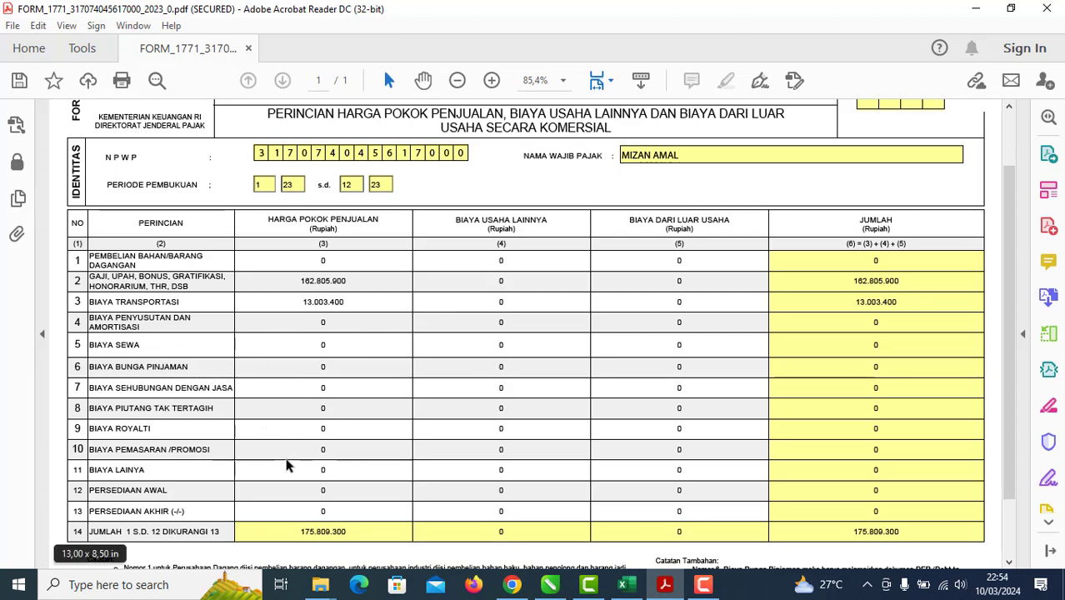
{"action": "type", "text": "11186"}
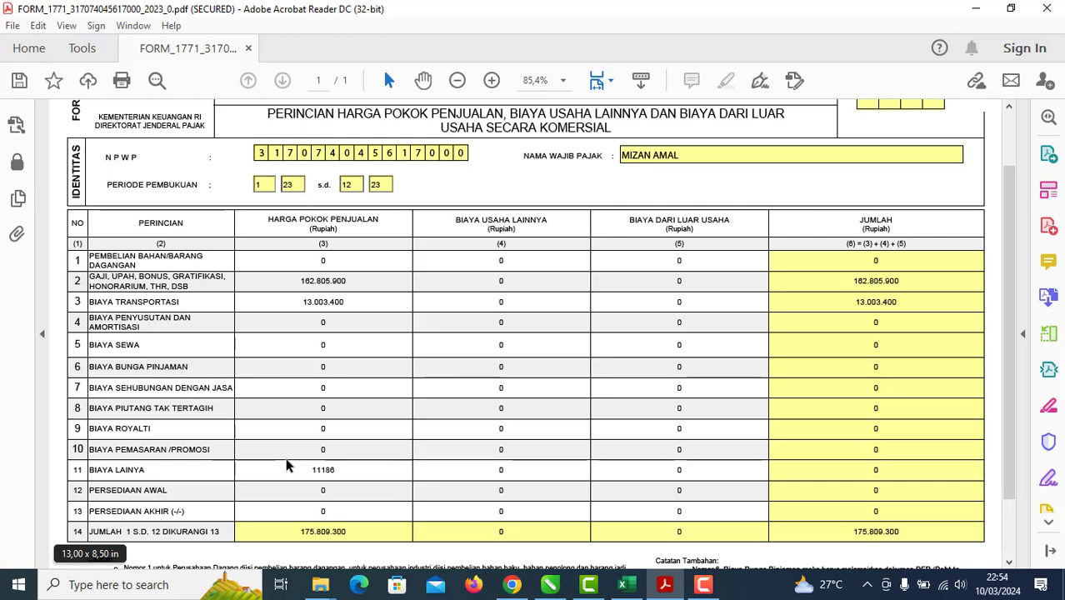
{"action": "type", "text": "000"}
{"action": "key", "text": "Tab"}
{"action": "left_click", "coordinate": [709, 588]}
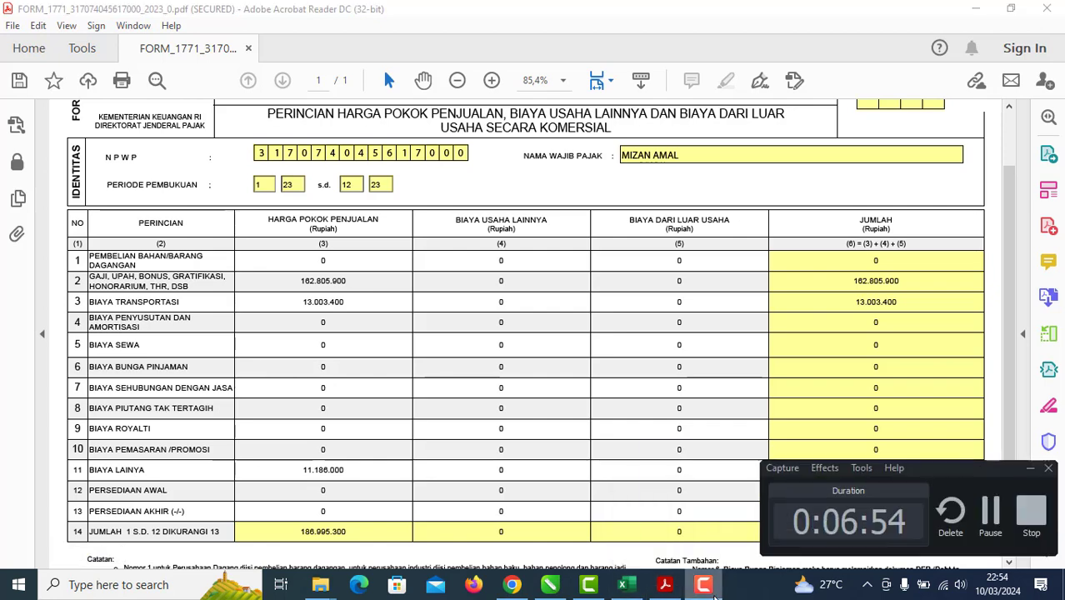
{"action": "left_click", "coordinate": [1031, 468]}
{"action": "scroll", "coordinate": [498, 475], "scroll_direction": "down", "scroll_amount": 1}
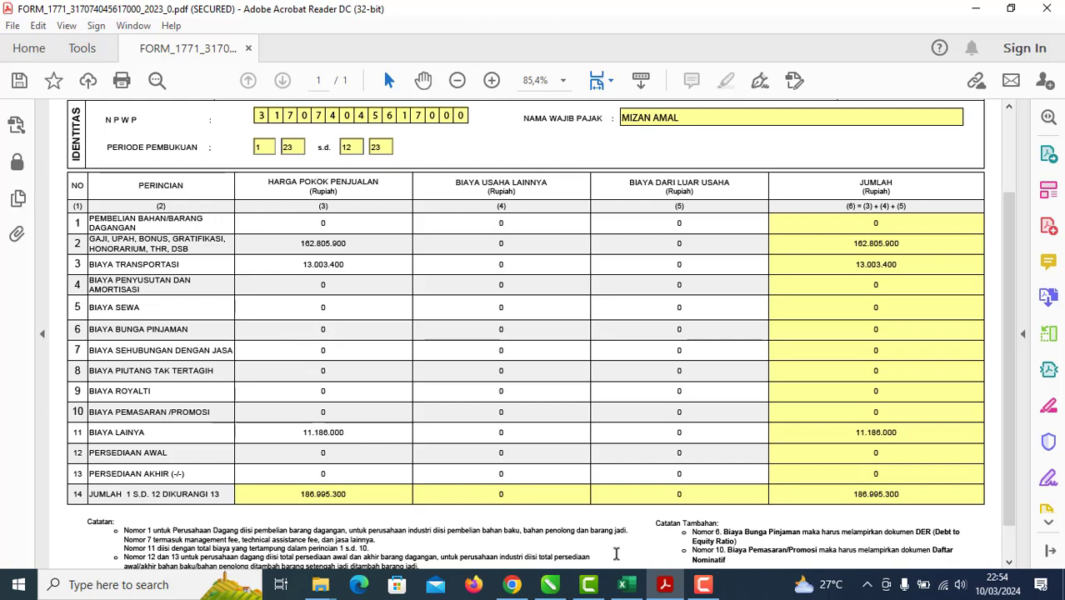
Step: Copy the 186.995.300 total from LAMPIRAN II row 14
{"action": "left_click", "coordinate": [622, 584]}
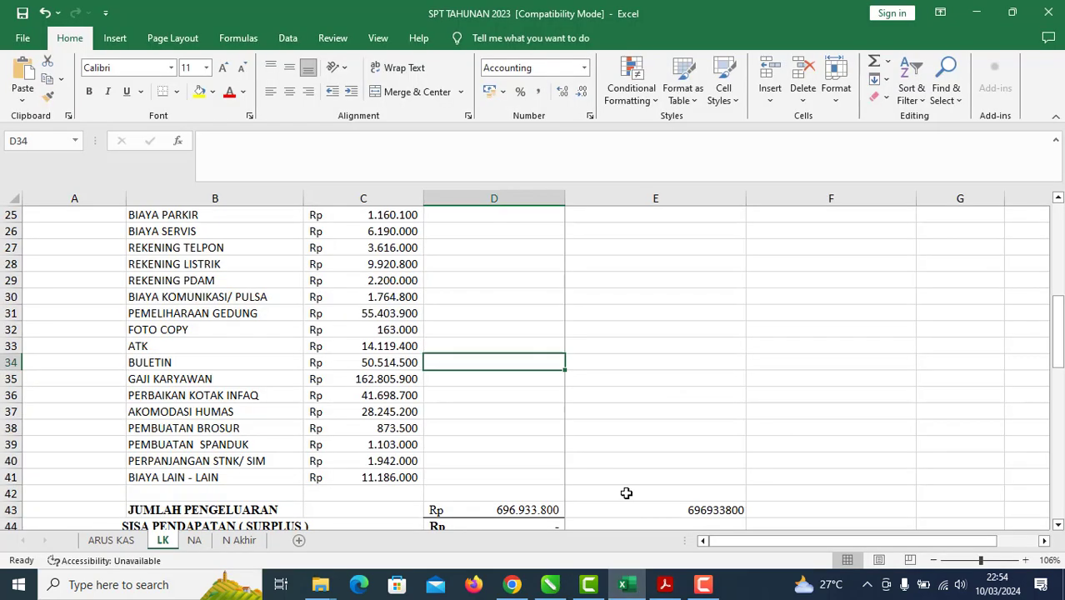
{"action": "scroll", "coordinate": [626, 493], "scroll_direction": "down", "scroll_amount": 1}
{"action": "left_click", "coordinate": [668, 472]}
{"action": "left_click", "coordinate": [664, 584]}
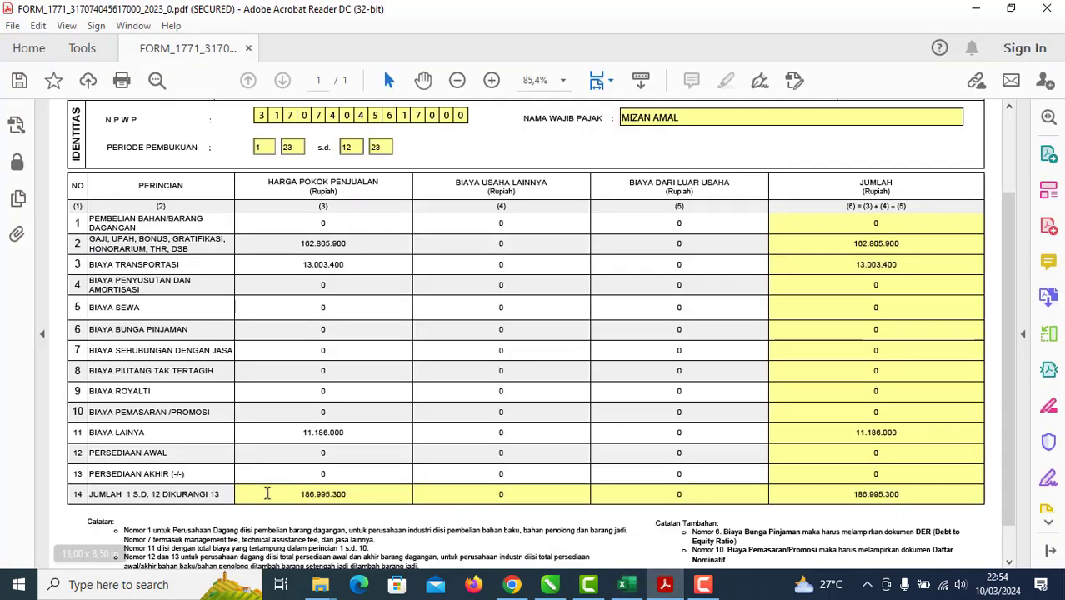
{"action": "left_click_drag", "start_coordinate": [294, 494], "coordinate": [346, 493]}
{"action": "right_click", "coordinate": [346, 494]}
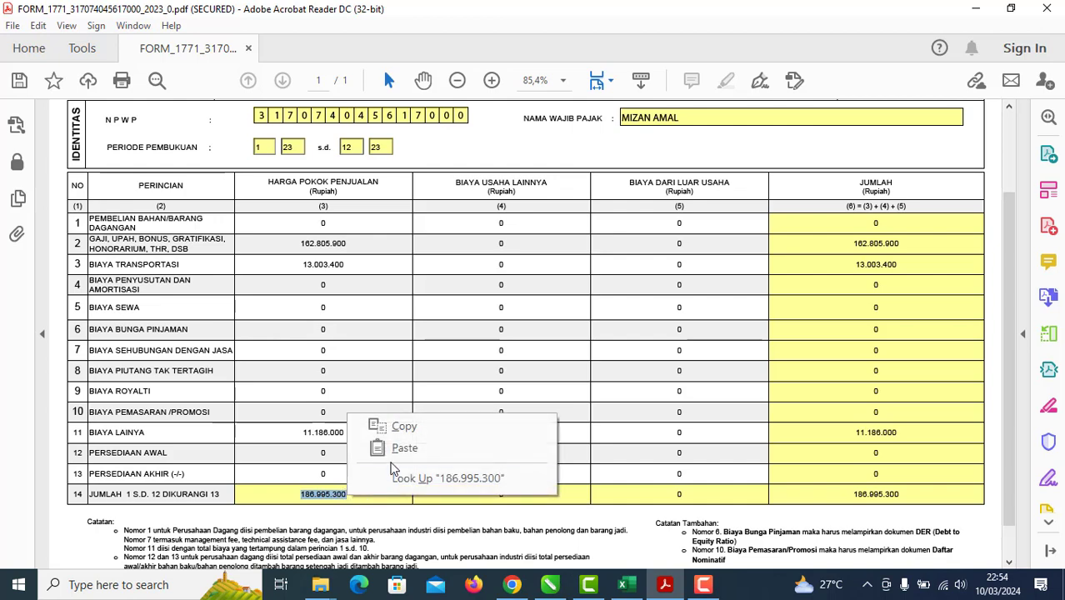
{"action": "left_click", "coordinate": [376, 430]}
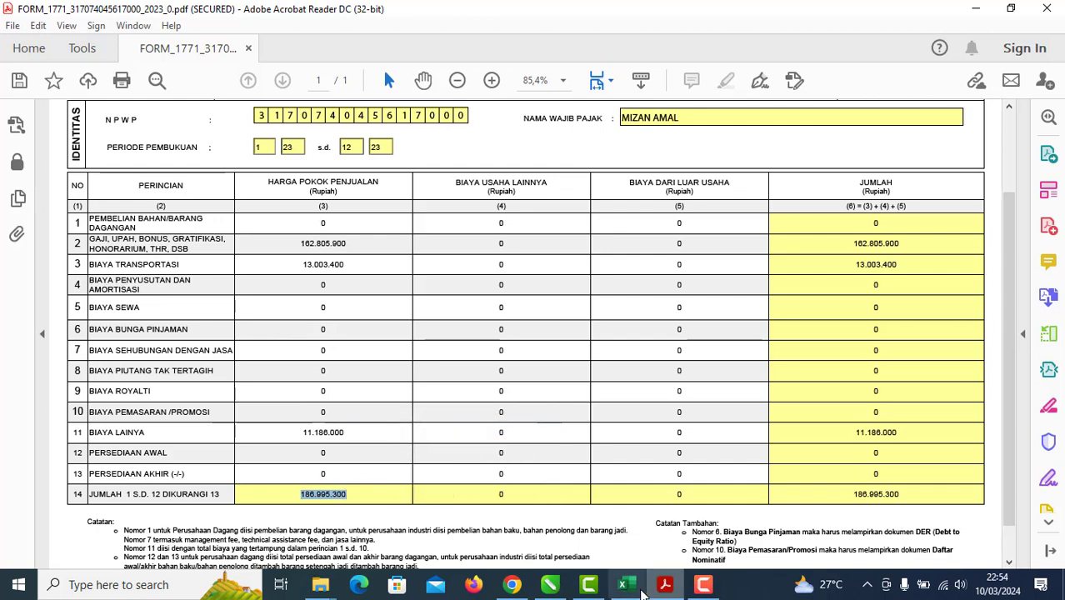
Step: Paste the 186.995.300 total into Excel cell E43
{"action": "left_click", "coordinate": [627, 584]}
{"action": "left_click", "coordinate": [662, 462]}
{"action": "right_click", "coordinate": [673, 460]}
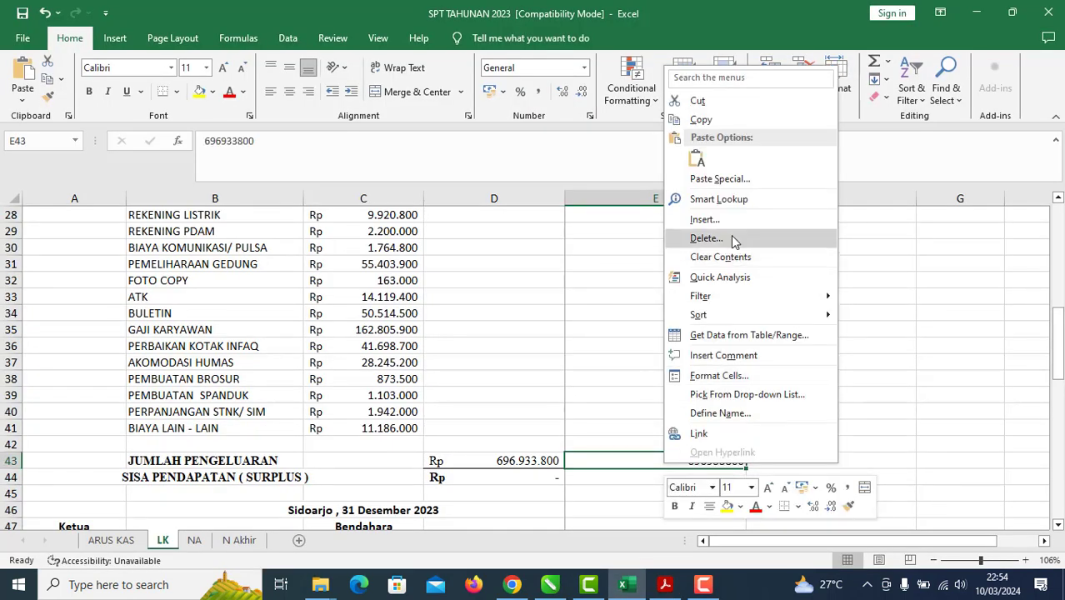
{"action": "left_click", "coordinate": [695, 158]}
{"action": "left_click", "coordinate": [691, 472]}
{"action": "left_click", "coordinate": [672, 460]}
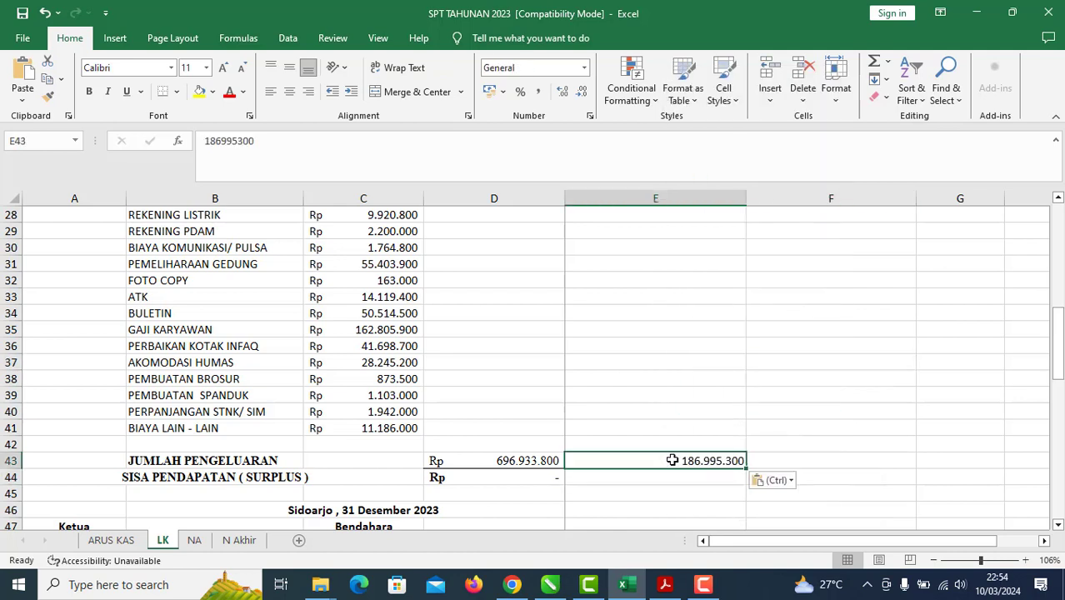
{"action": "left_click", "coordinate": [625, 476]}
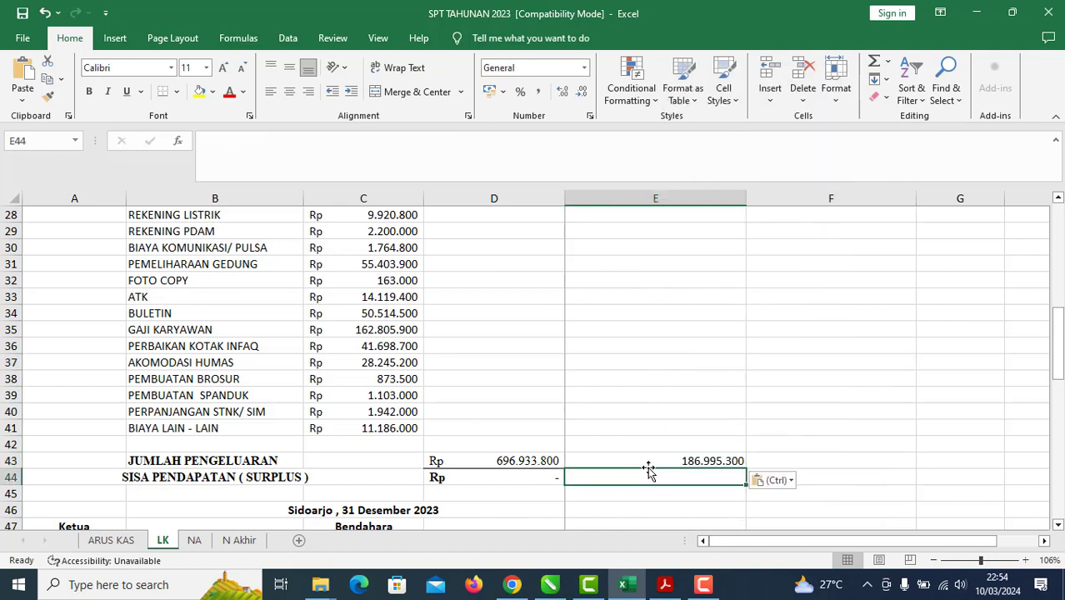
{"action": "left_click", "coordinate": [649, 459]}
{"action": "scroll", "coordinate": [392, 448], "scroll_direction": "up", "scroll_amount": 2}
{"action": "scroll", "coordinate": [392, 448], "scroll_direction": "up", "scroll_amount": 5}
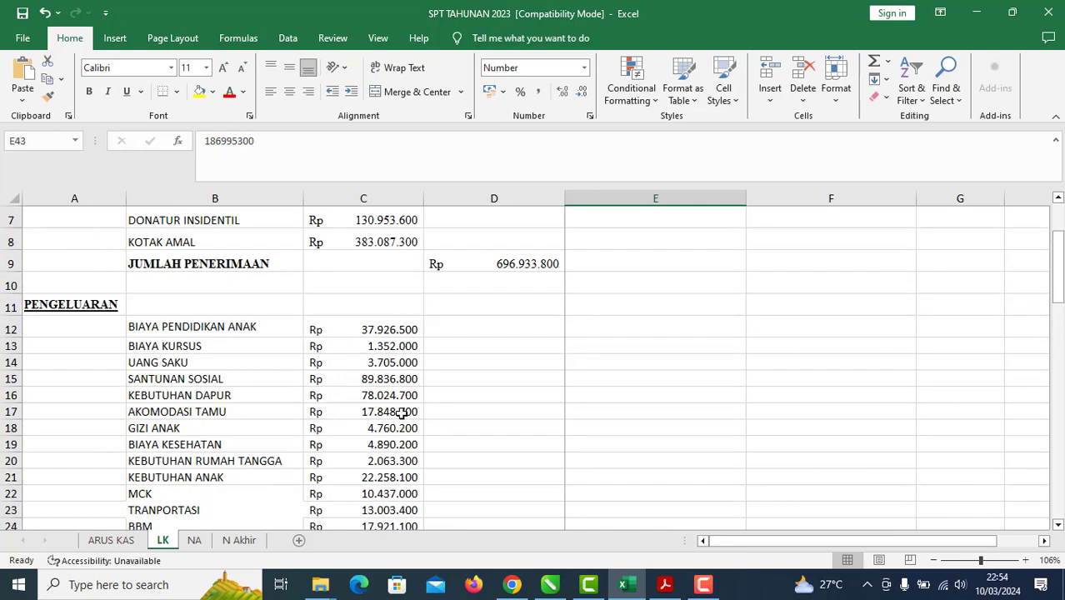
{"action": "scroll", "coordinate": [404, 413], "scroll_direction": "down", "scroll_amount": 7}
Step: Enter =D43-E43 in E44, giving 509.938.500
{"action": "left_click", "coordinate": [670, 476]}
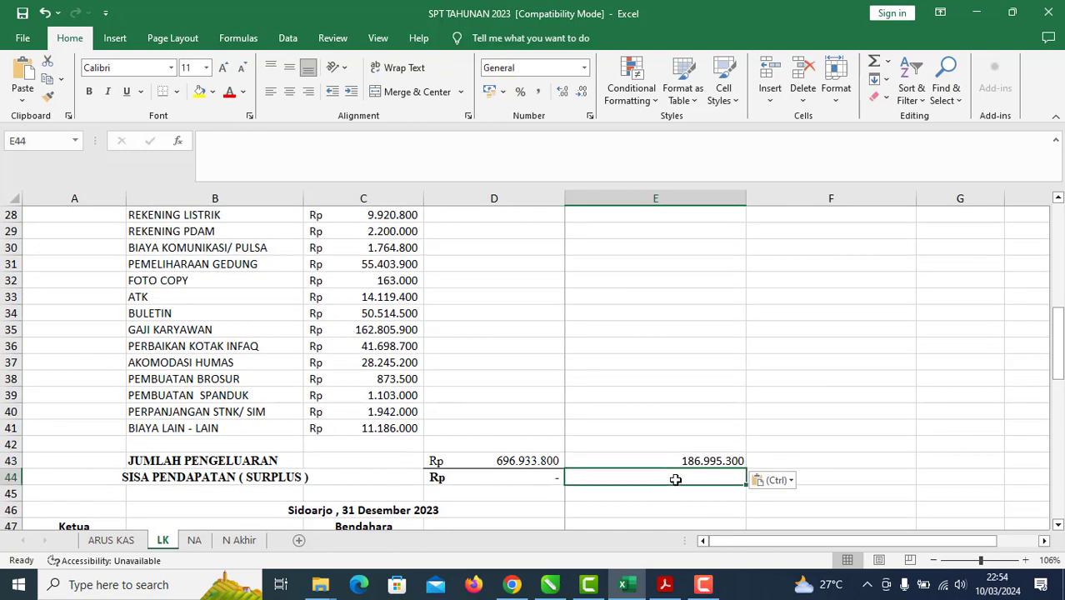
{"action": "key", "text": "Up"}
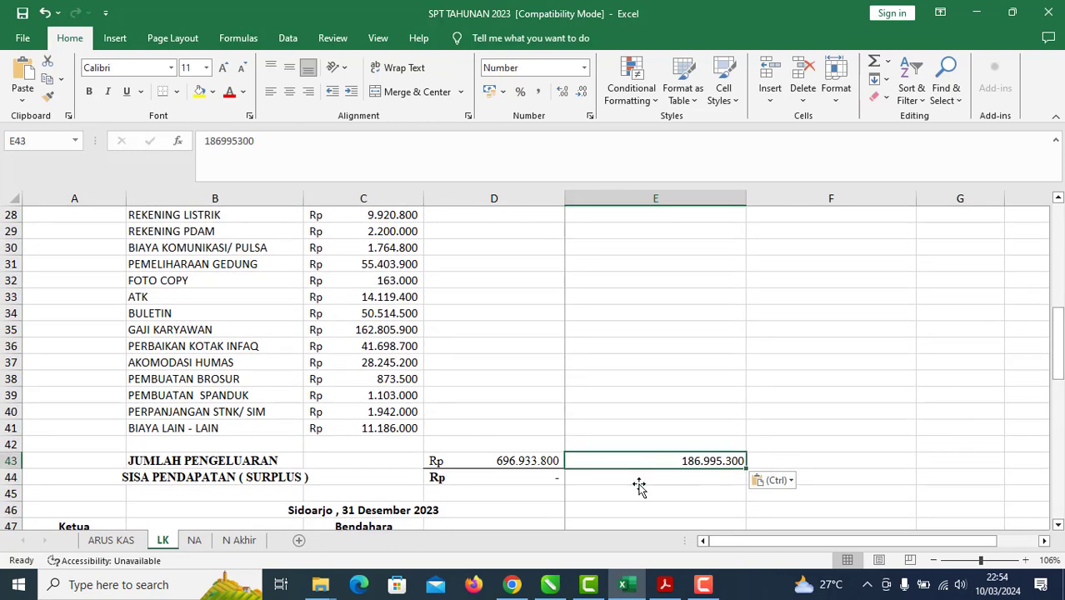
{"action": "type", "text": "="}
{"action": "key", "text": "Escape"}
{"action": "key", "text": "Down"}
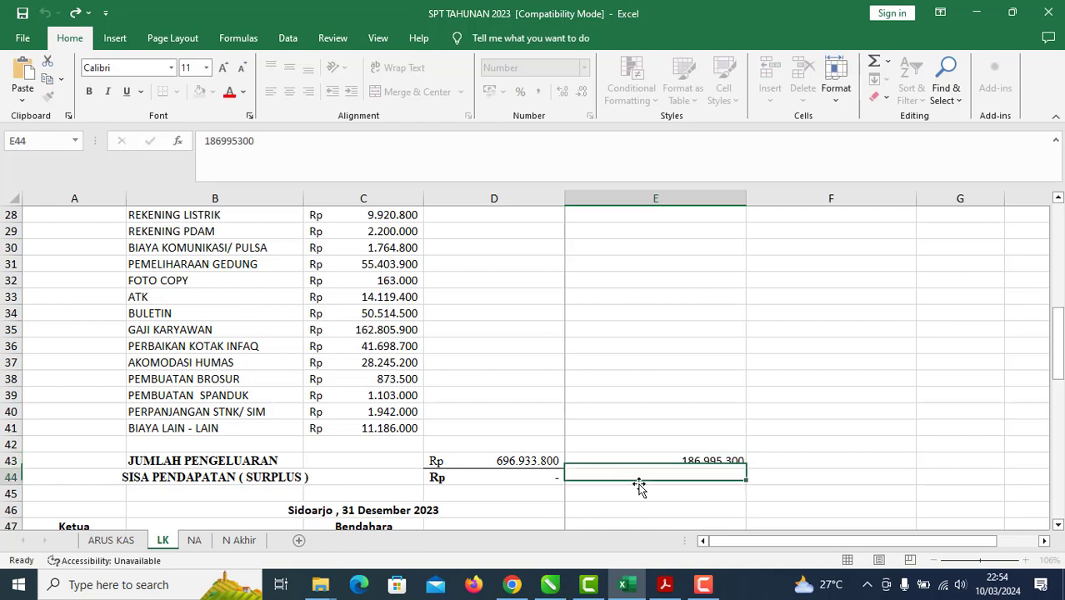
{"action": "type", "text": "="}
{"action": "key", "text": "Up"}
{"action": "key", "text": "Left"}
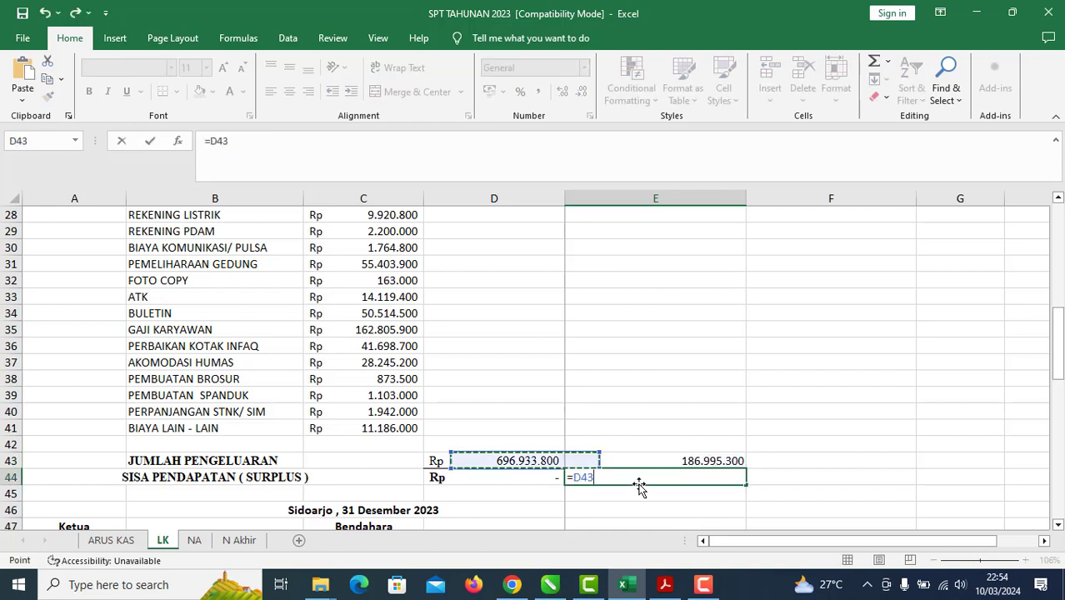
{"action": "type", "text": "-"}
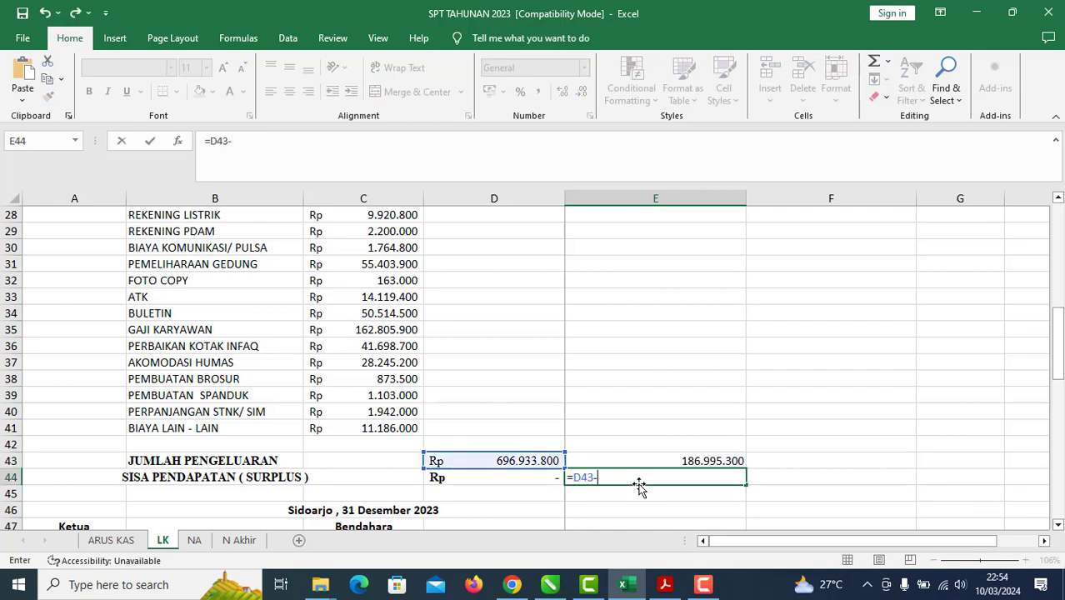
{"action": "key", "text": "Up"}
{"action": "key", "text": "Return"}
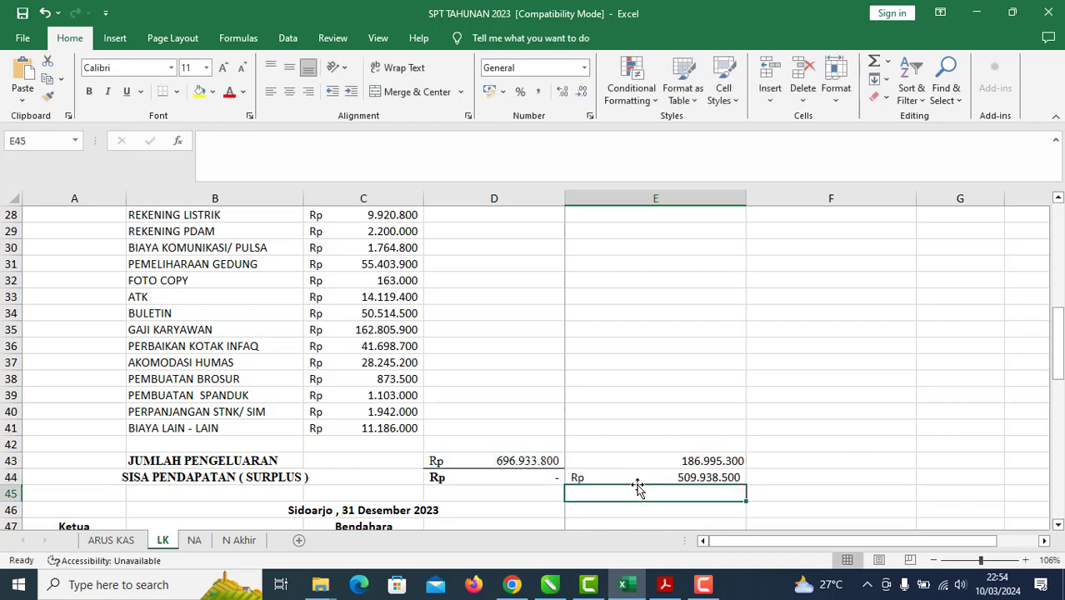
{"action": "left_click", "coordinate": [653, 477]}
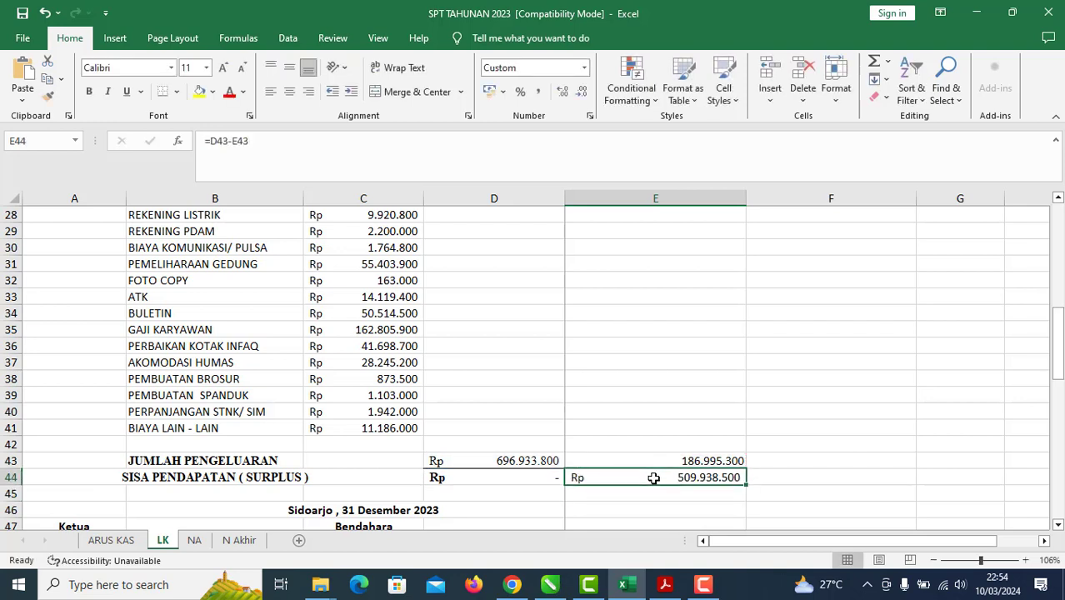
{"action": "left_click", "coordinate": [663, 584]}
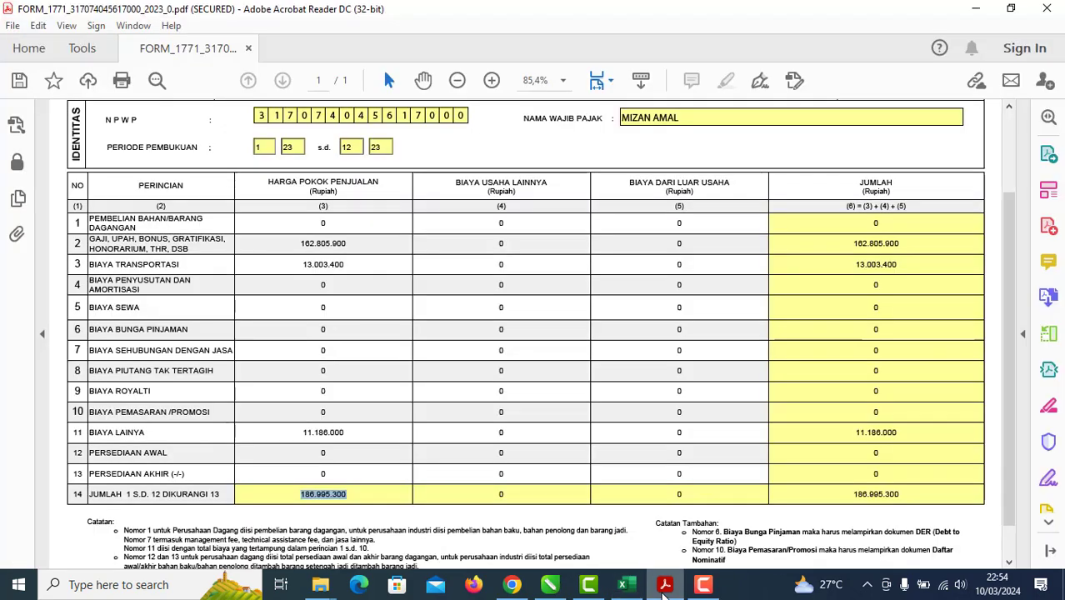
Step: Enter 509.938.500 as row 7 cost of sales and compare the 696.933.800 total with Excel
{"action": "left_click", "coordinate": [321, 349]}
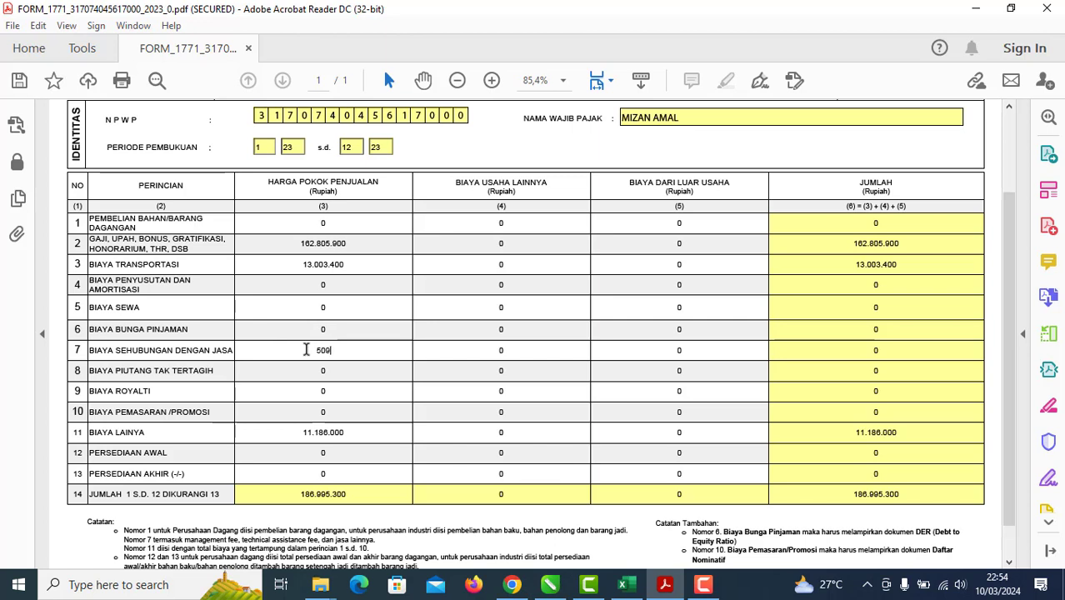
{"action": "type", "text": "509.938."}
{"action": "type", "text": "500"}
{"action": "key", "text": "Return"}
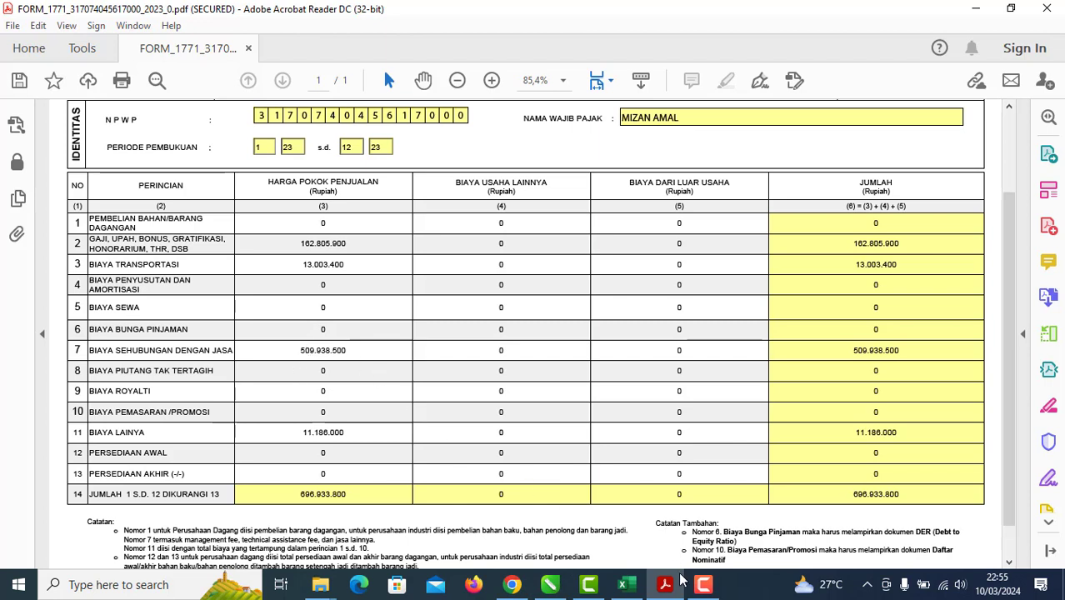
{"action": "left_click_drag", "start_coordinate": [300, 493], "coordinate": [349, 494]}
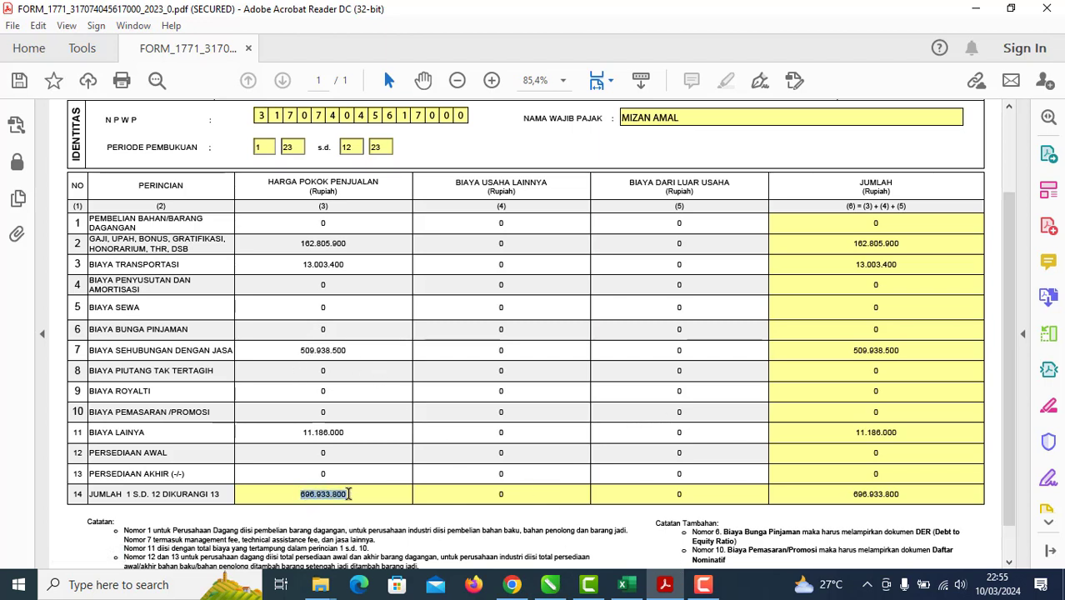
{"action": "left_click", "coordinate": [626, 585]}
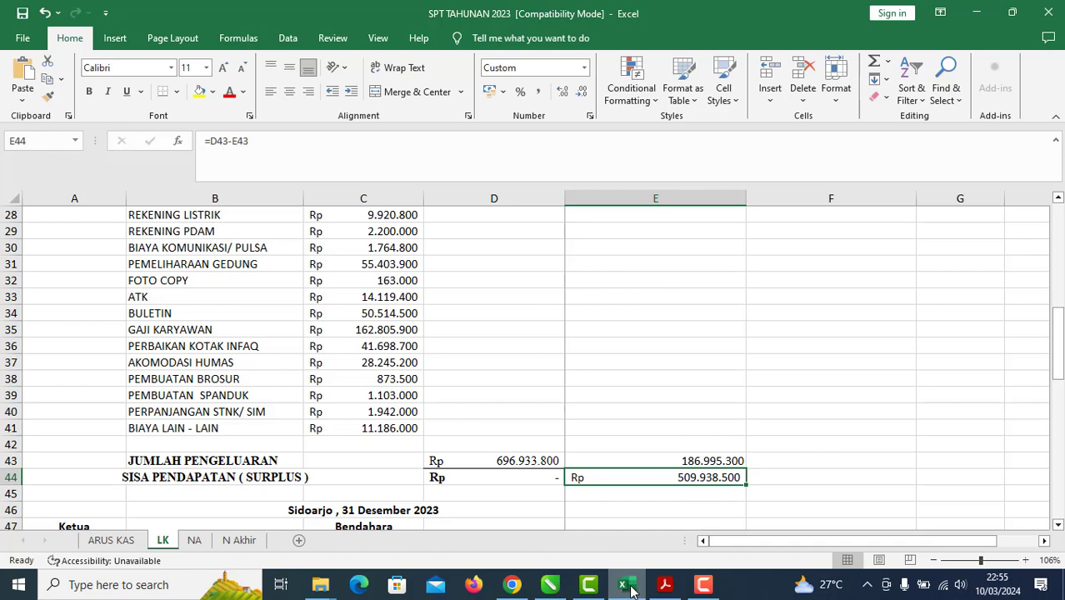
{"action": "left_click", "coordinate": [663, 586]}
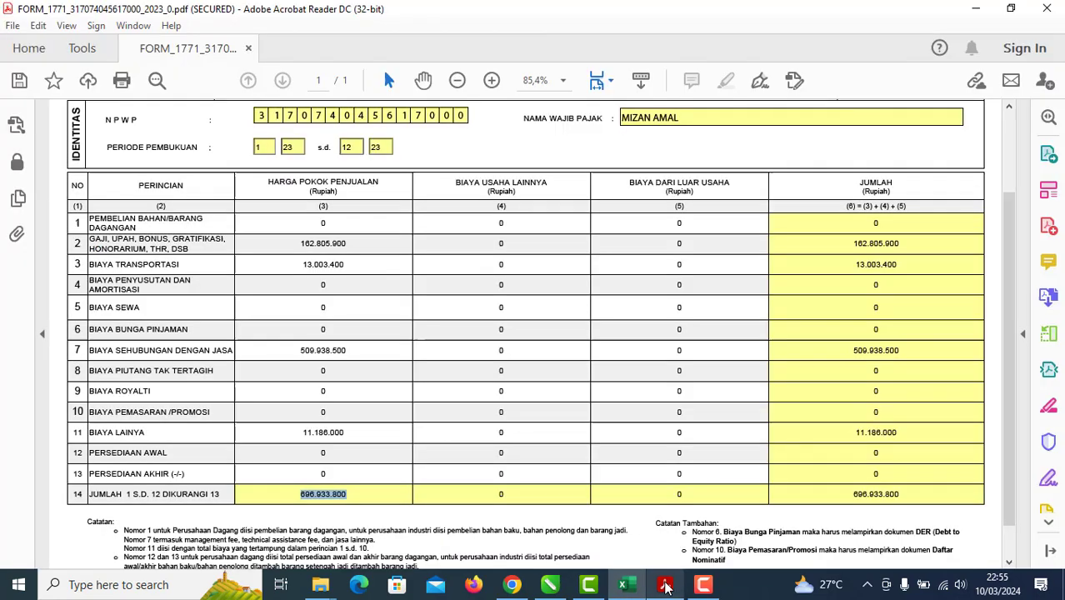
{"action": "left_click", "coordinate": [380, 519]}
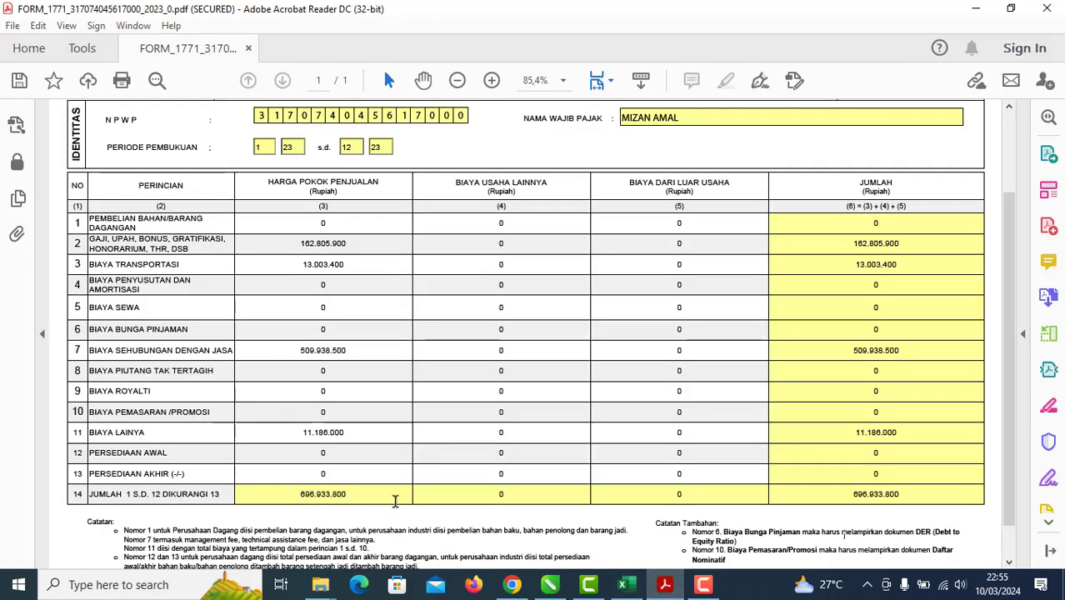
{"action": "scroll", "coordinate": [370, 433], "scroll_direction": "up", "scroll_amount": 2}
{"action": "scroll", "coordinate": [368, 423], "scroll_direction": "down", "scroll_amount": 2}
Step: Read the tutorial's LAMPIRAN 1 income instructions in CorelDRAW, then go back to the Acrobat form
{"action": "left_click", "coordinate": [549, 584]}
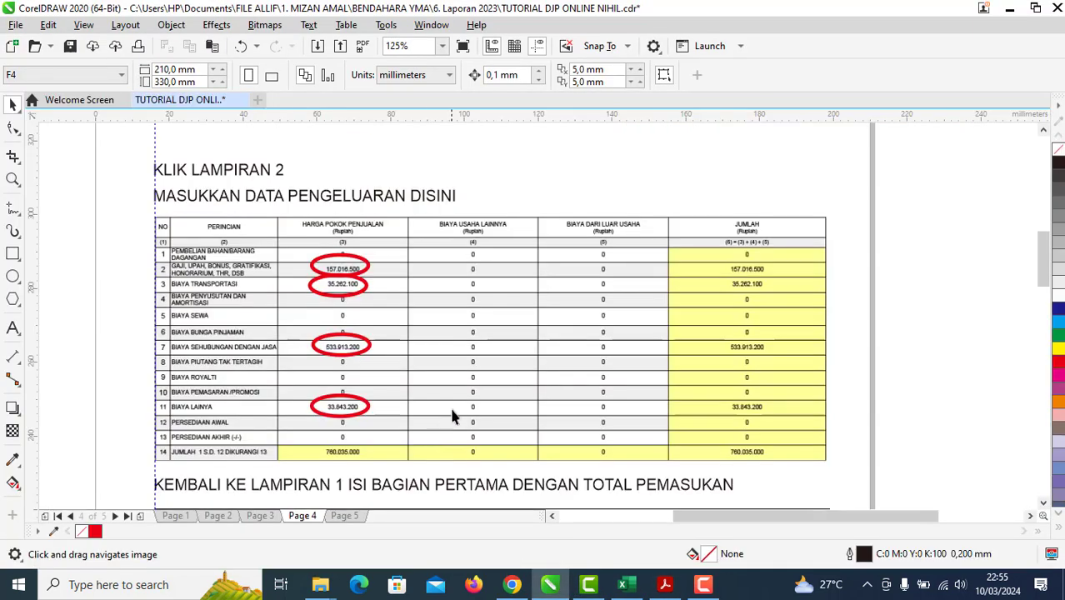
{"action": "scroll", "coordinate": [451, 414], "scroll_direction": "down", "scroll_amount": 2}
{"action": "scroll", "coordinate": [445, 326], "scroll_direction": "up", "scroll_amount": 2}
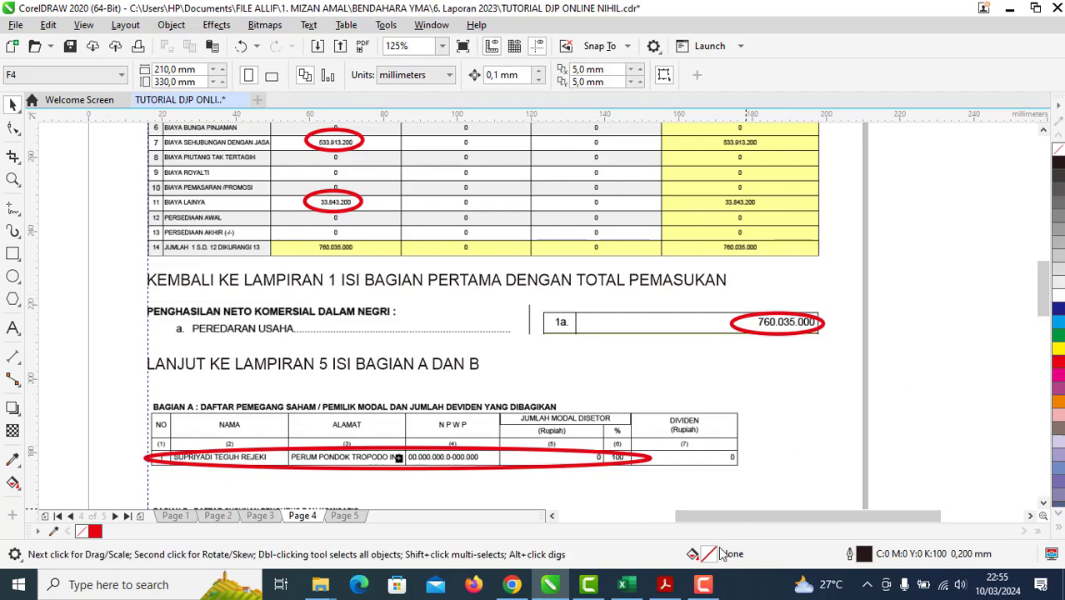
{"action": "left_click", "coordinate": [664, 584]}
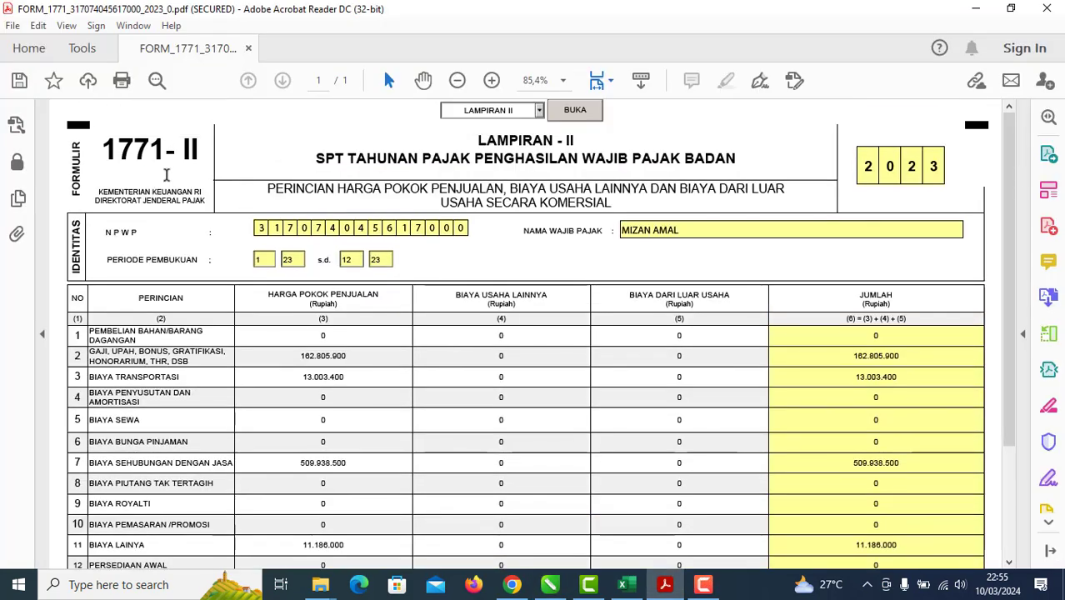
Step: Load the LAMPIRAN I page from the form's page list
{"action": "left_click", "coordinate": [539, 110]}
{"action": "left_click", "coordinate": [492, 138]}
{"action": "left_click", "coordinate": [574, 114]}
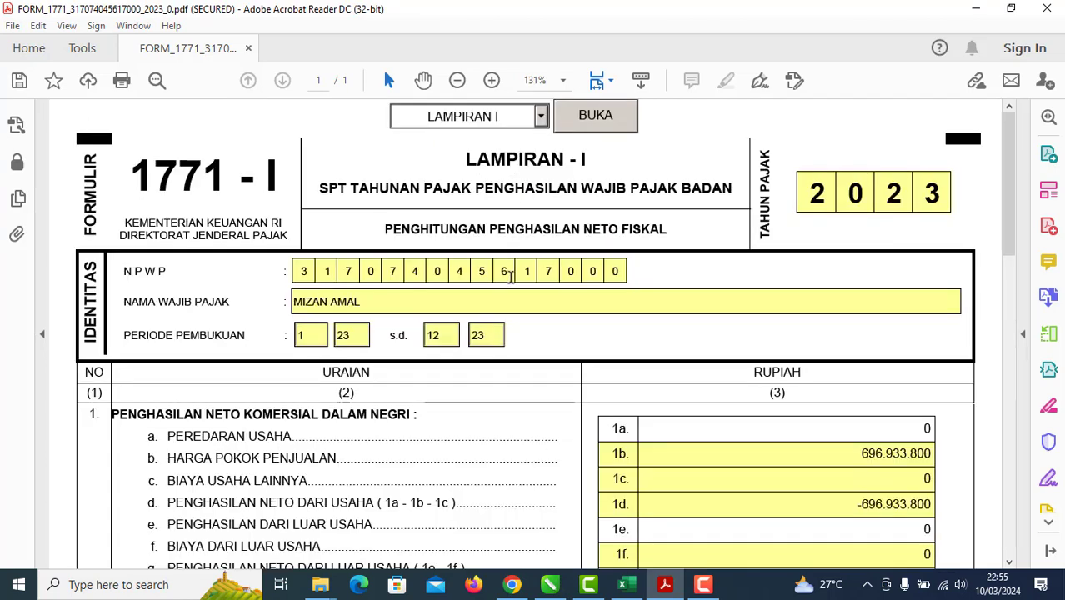
{"action": "scroll", "coordinate": [644, 422], "scroll_direction": "down", "scroll_amount": 2}
{"action": "scroll", "coordinate": [748, 379], "scroll_direction": "down", "scroll_amount": 5}
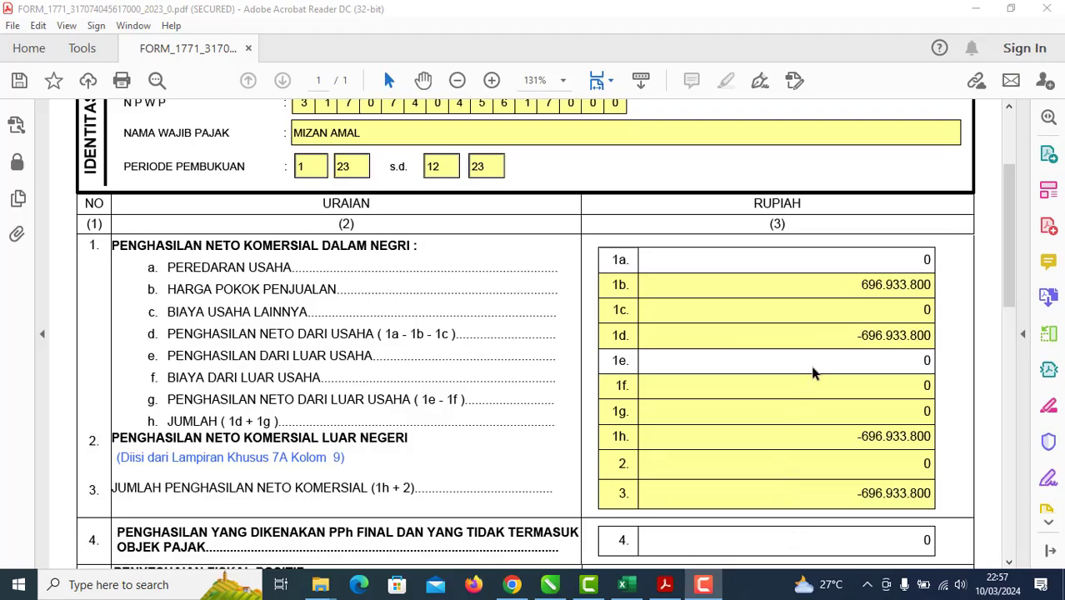
Step: Enter 696.933.800 as field 1a business revenue and review the fields that become 0
{"action": "left_click", "coordinate": [892, 260]}
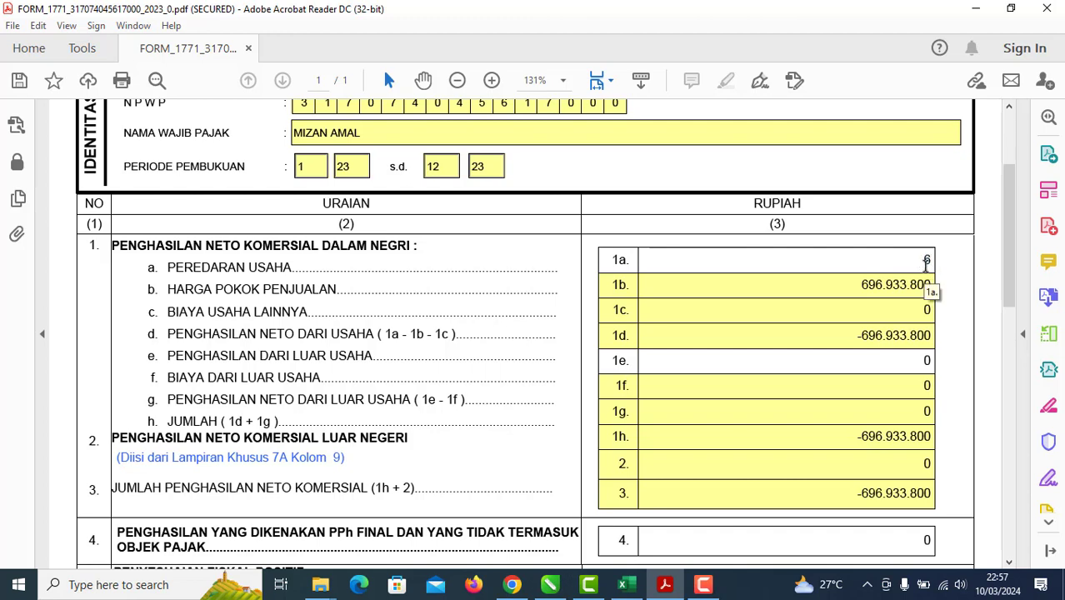
{"action": "type", "text": "696.933.8"}
{"action": "type", "text": "00"}
{"action": "key", "text": "Return"}
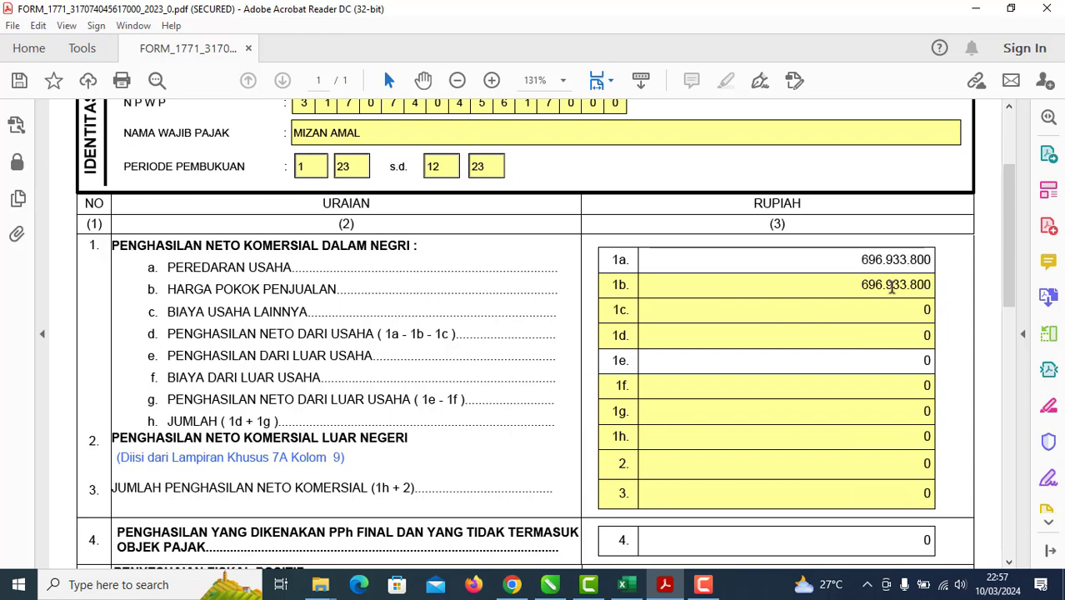
{"action": "scroll", "coordinate": [844, 429], "scroll_direction": "up", "scroll_amount": 4}
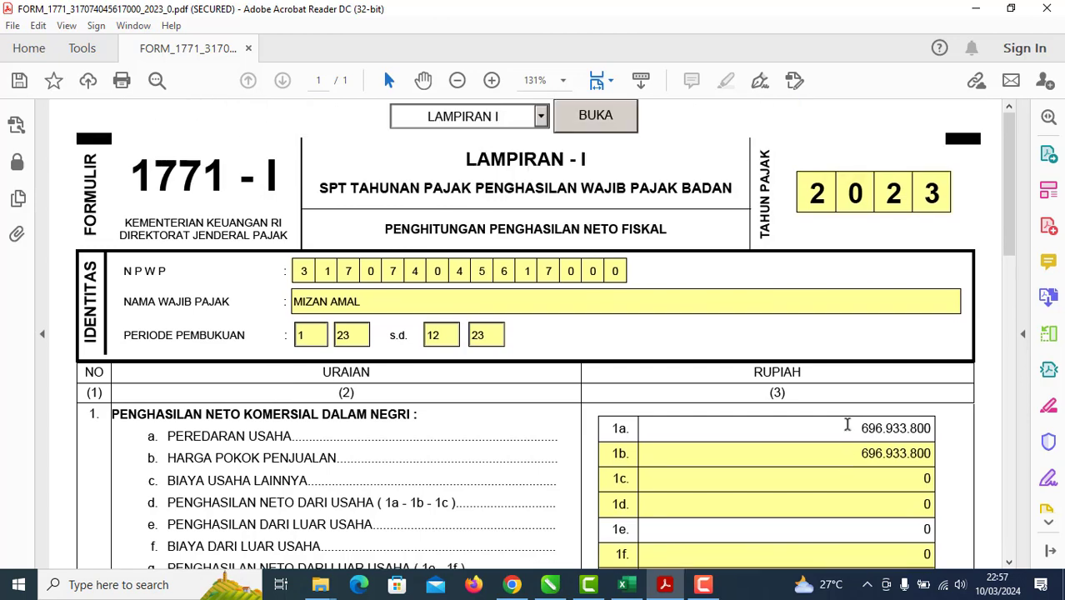
{"action": "scroll", "coordinate": [851, 403], "scroll_direction": "down", "scroll_amount": 4}
{"action": "scroll", "coordinate": [853, 386], "scroll_direction": "down", "scroll_amount": 4}
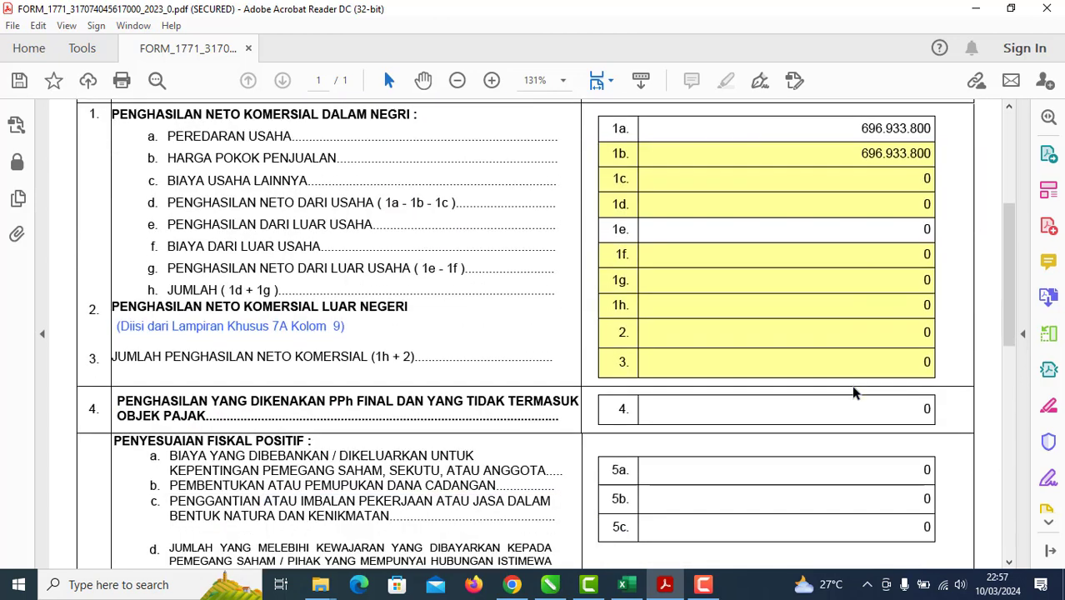
{"action": "scroll", "coordinate": [853, 379], "scroll_direction": "up", "scroll_amount": 8}
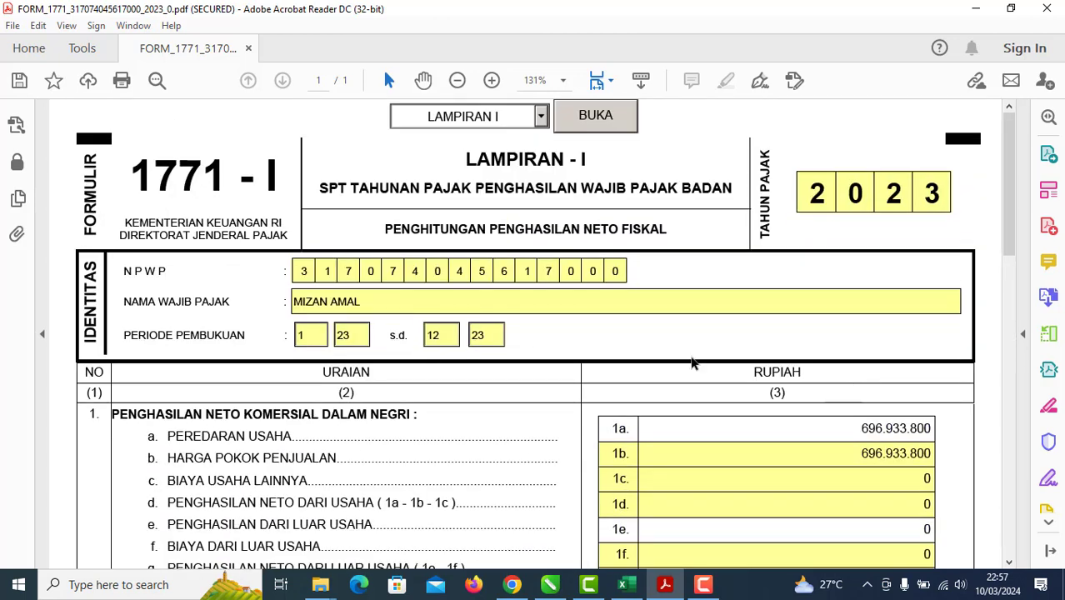
{"action": "scroll", "coordinate": [688, 358], "scroll_direction": "down", "scroll_amount": 3}
{"action": "scroll", "coordinate": [688, 344], "scroll_direction": "down", "scroll_amount": 2}
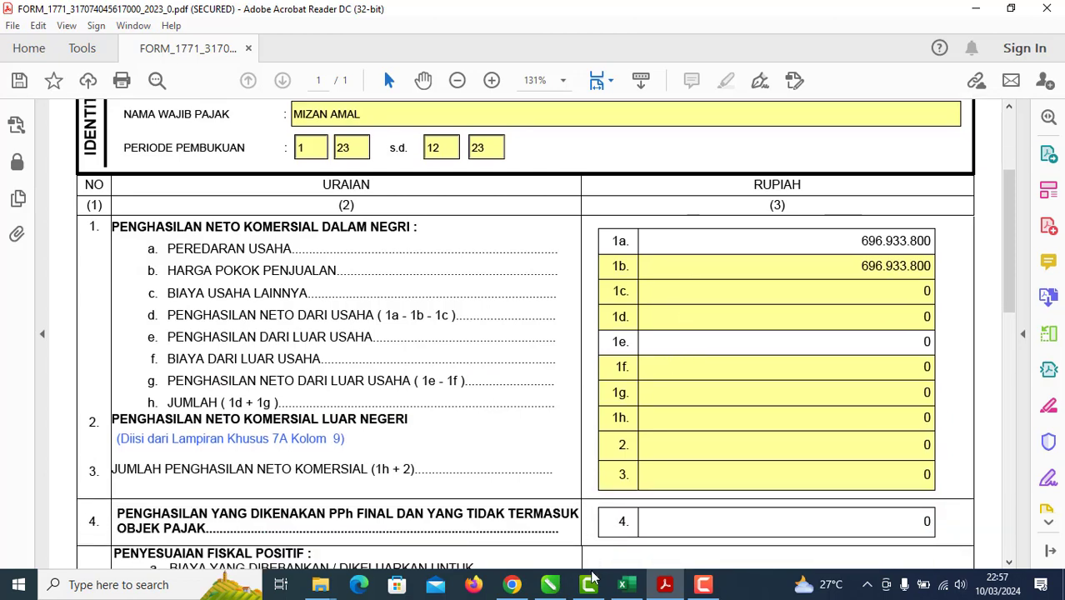
{"action": "left_click", "coordinate": [550, 584]}
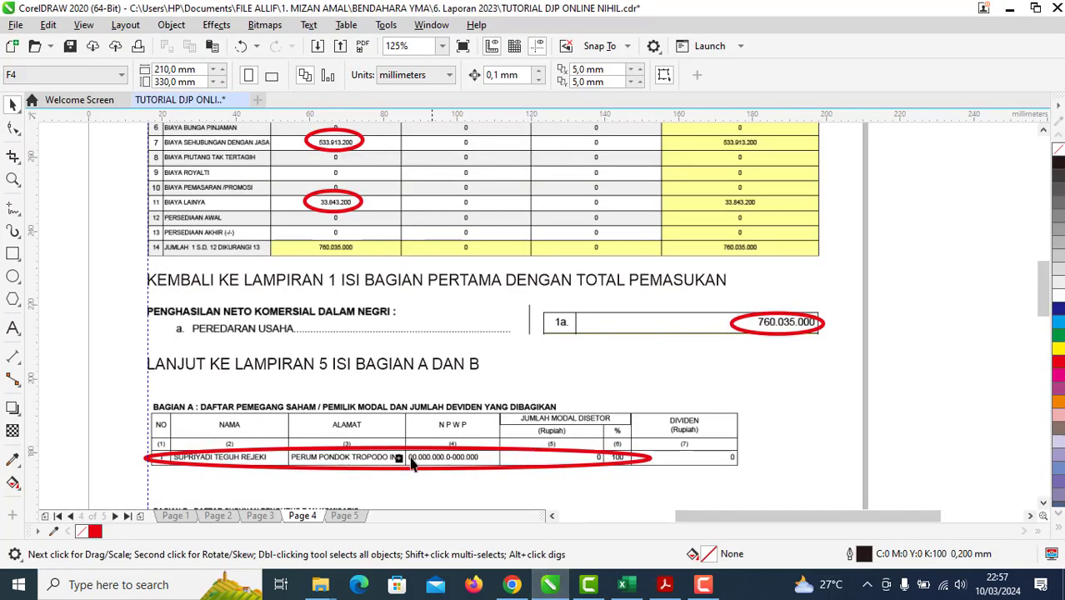
{"action": "left_click_drag", "start_coordinate": [406, 428], "coordinate": [433, 275]}
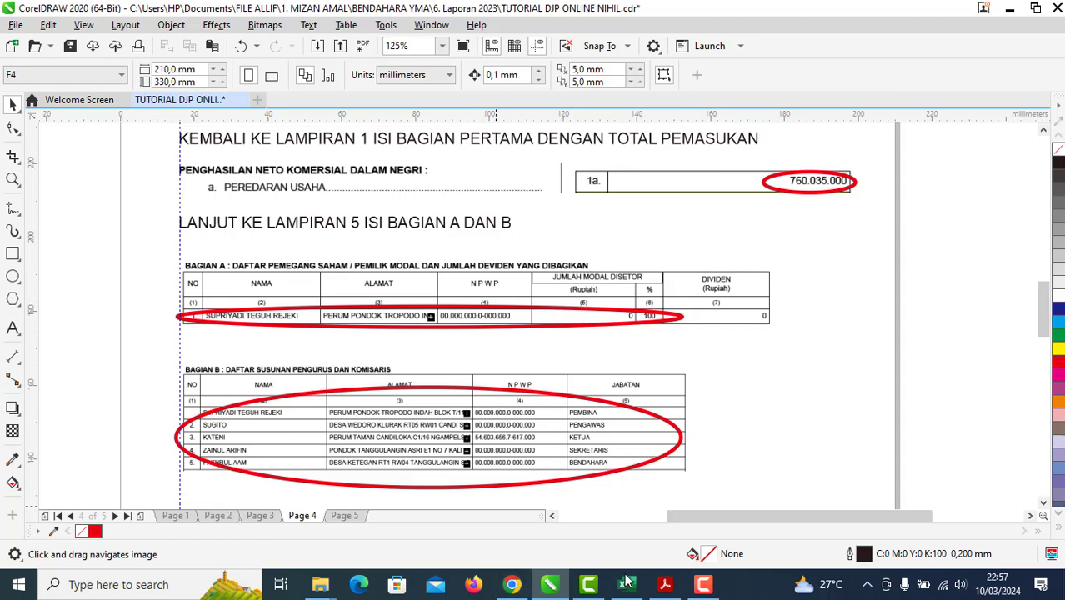
{"action": "left_click", "coordinate": [665, 584]}
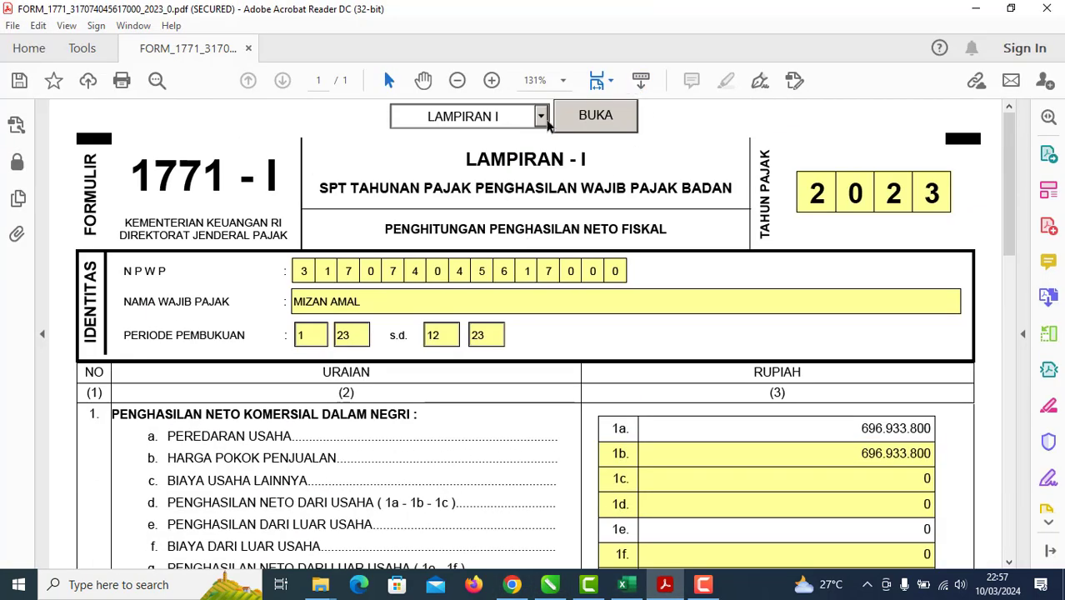
Step: Load LAMPIRAN V and scroll through its empty Bagian A and Bagian B tables
{"action": "left_click", "coordinate": [541, 117]}
{"action": "left_click", "coordinate": [503, 230]}
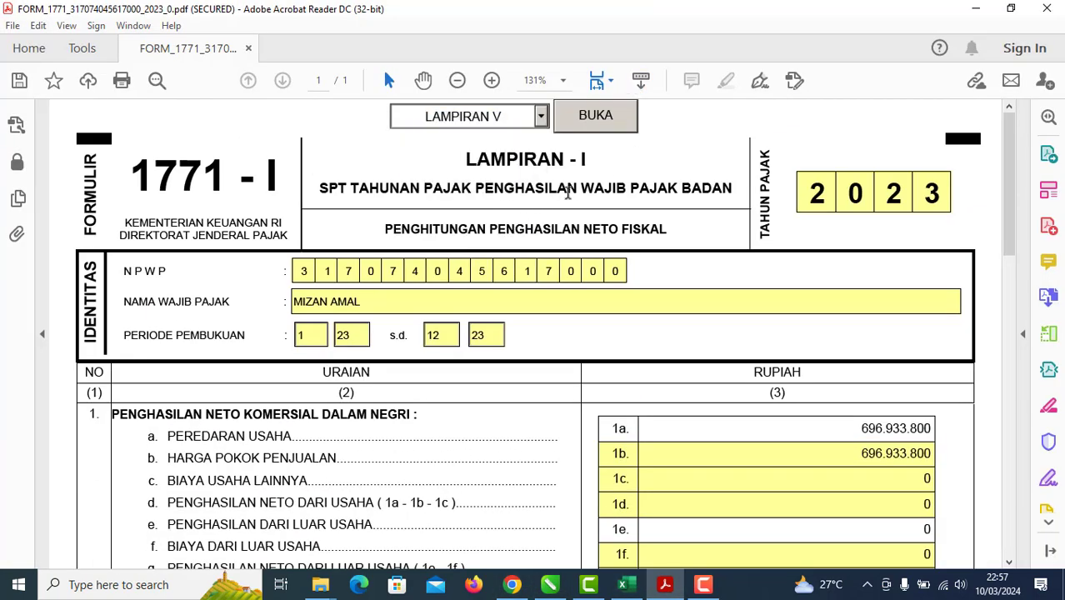
{"action": "left_click", "coordinate": [616, 121]}
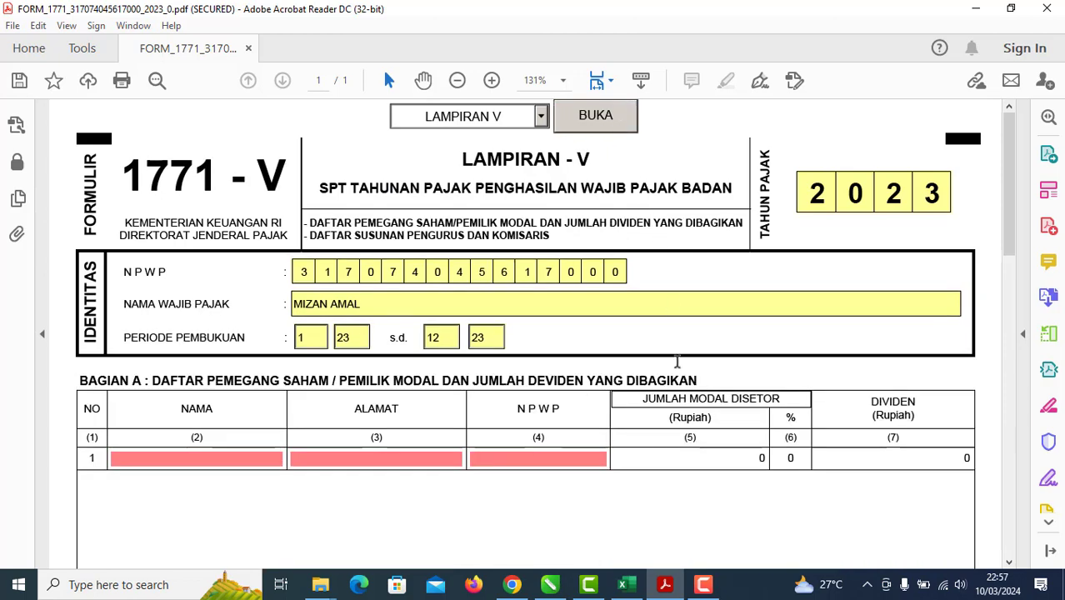
{"action": "scroll", "coordinate": [677, 360], "scroll_direction": "down", "scroll_amount": 4}
{"action": "scroll", "coordinate": [680, 357], "scroll_direction": "up", "scroll_amount": 1}
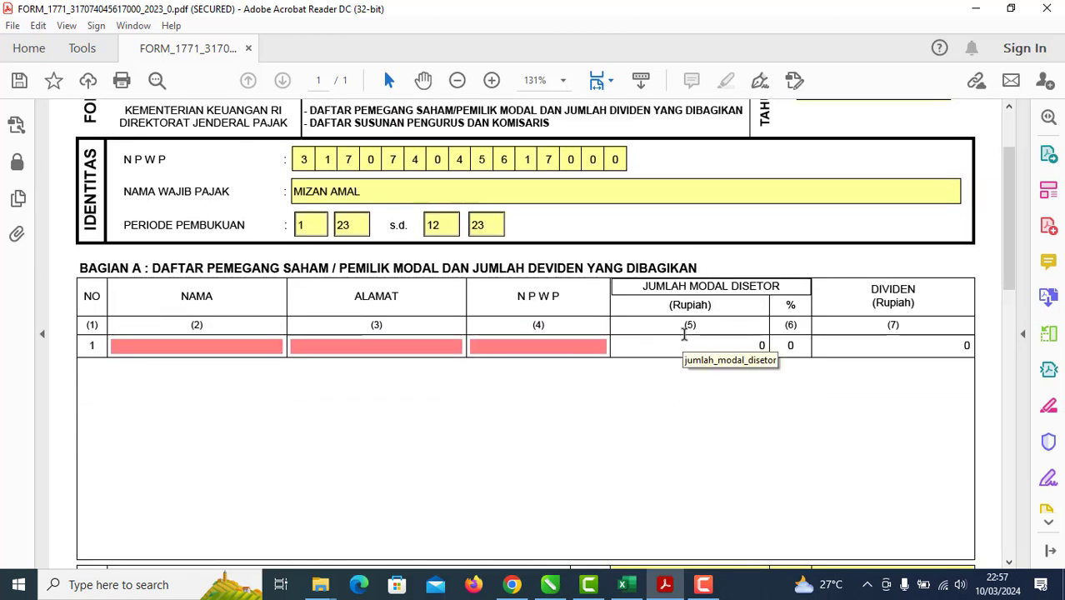
{"action": "scroll", "coordinate": [250, 366], "scroll_direction": "down", "scroll_amount": 8}
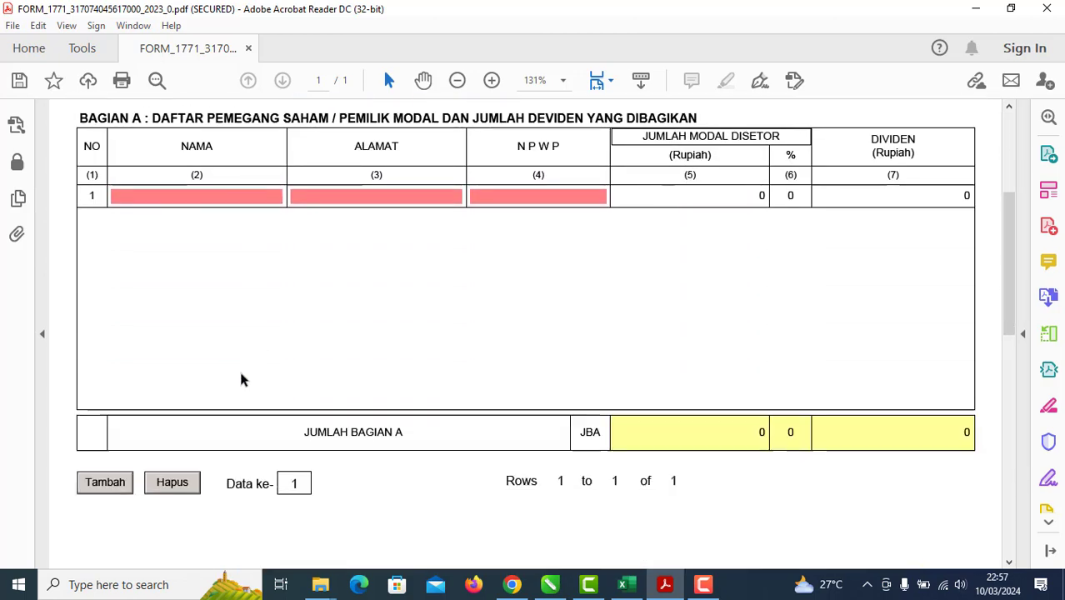
{"action": "scroll", "coordinate": [283, 463], "scroll_direction": "down", "scroll_amount": 4}
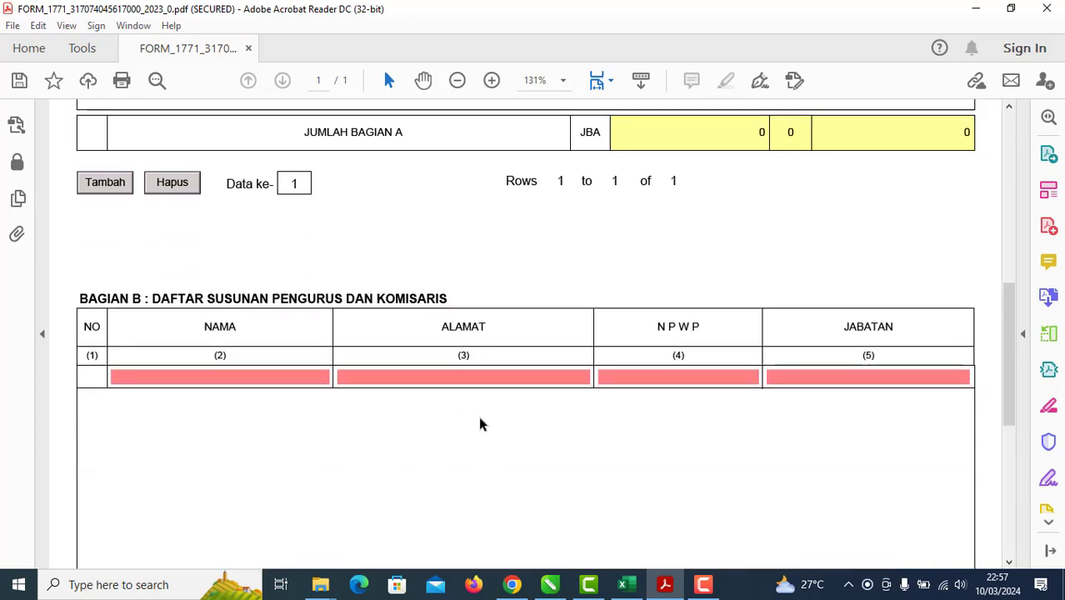
{"action": "scroll", "coordinate": [479, 412], "scroll_direction": "up", "scroll_amount": 6}
{"action": "scroll", "coordinate": [533, 517], "scroll_direction": "up", "scroll_amount": 3}
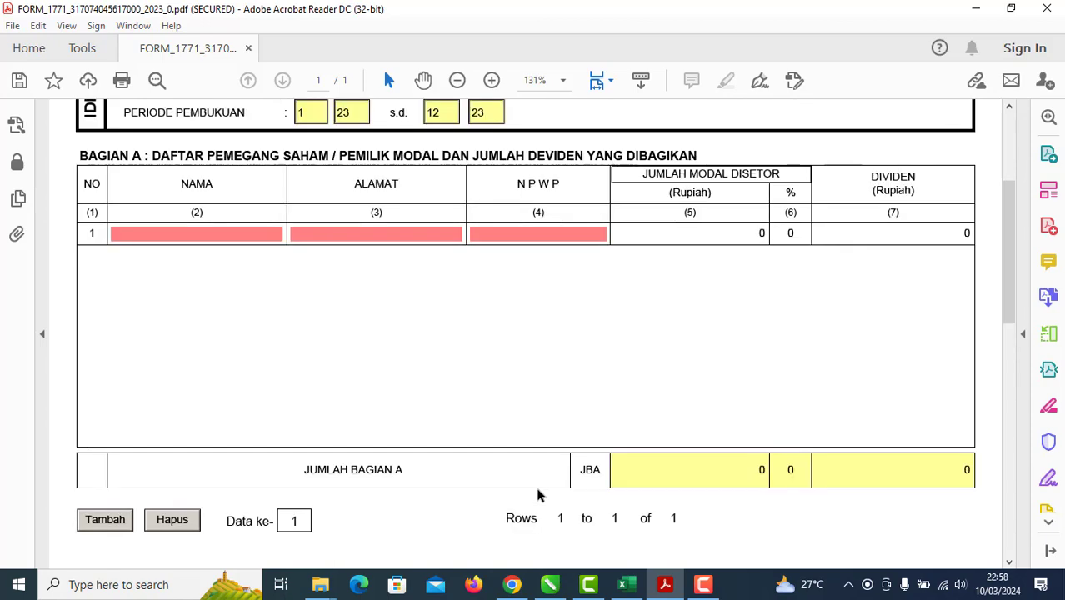
{"action": "left_click", "coordinate": [548, 582]}
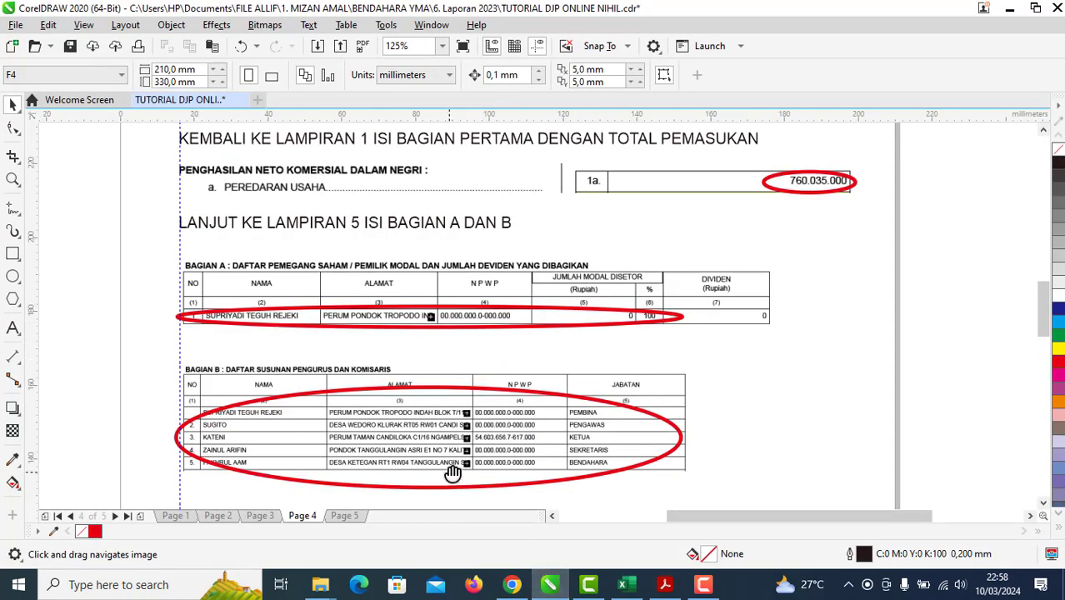
Step: Scroll through the tutorial's Lampiran 5 examples, then return to the Acrobat form
{"action": "scroll", "coordinate": [457, 342], "scroll_direction": "down", "scroll_amount": 3}
{"action": "scroll", "coordinate": [483, 292], "scroll_direction": "up", "scroll_amount": 3}
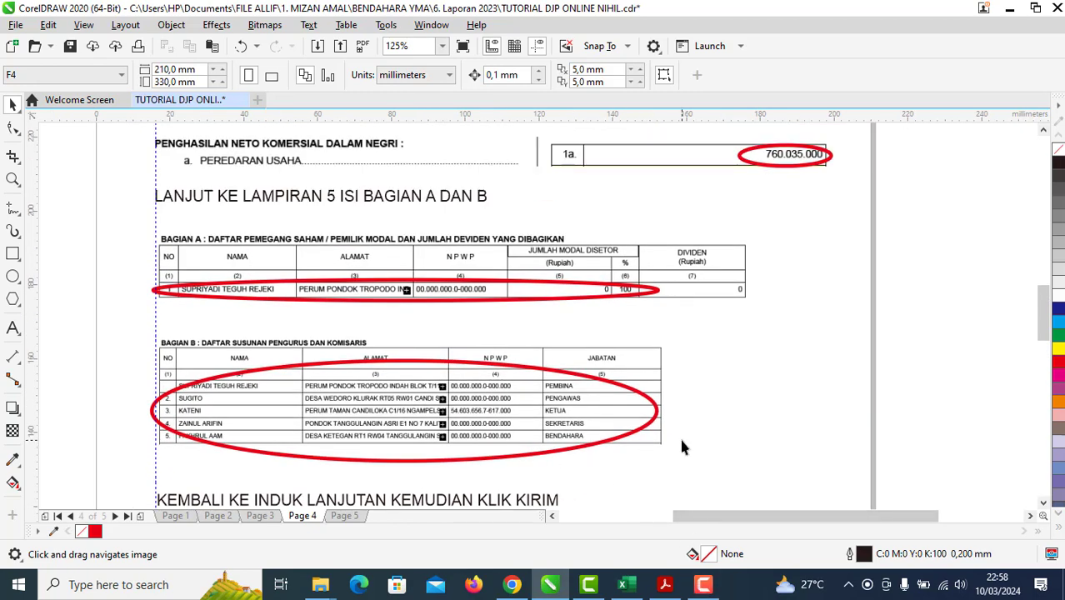
{"action": "scroll", "coordinate": [608, 471], "scroll_direction": "up", "scroll_amount": 4}
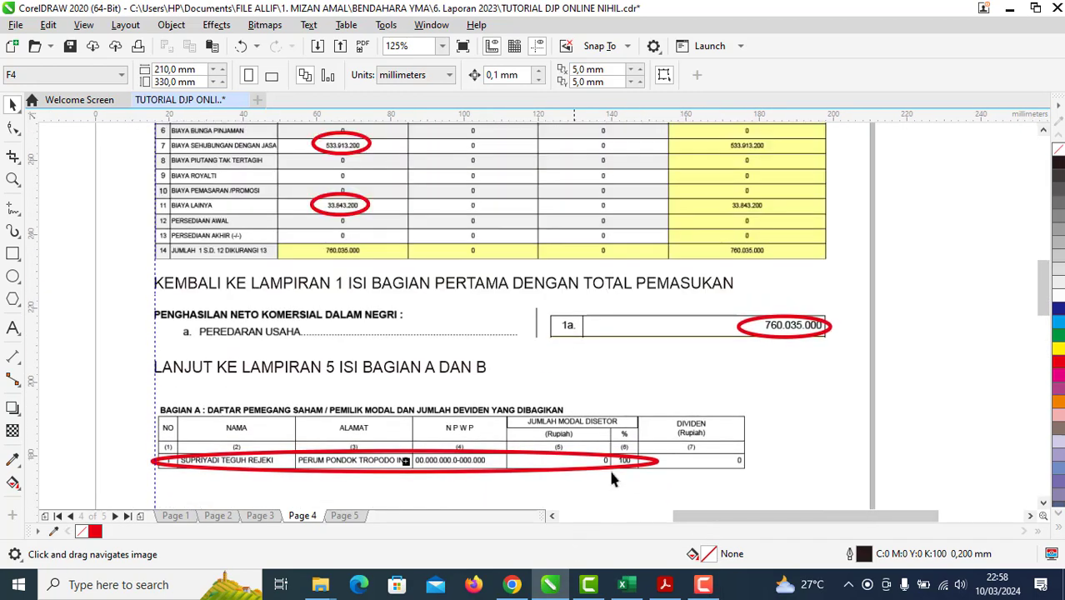
{"action": "left_click", "coordinate": [703, 584]}
{"action": "left_click", "coordinate": [990, 512]}
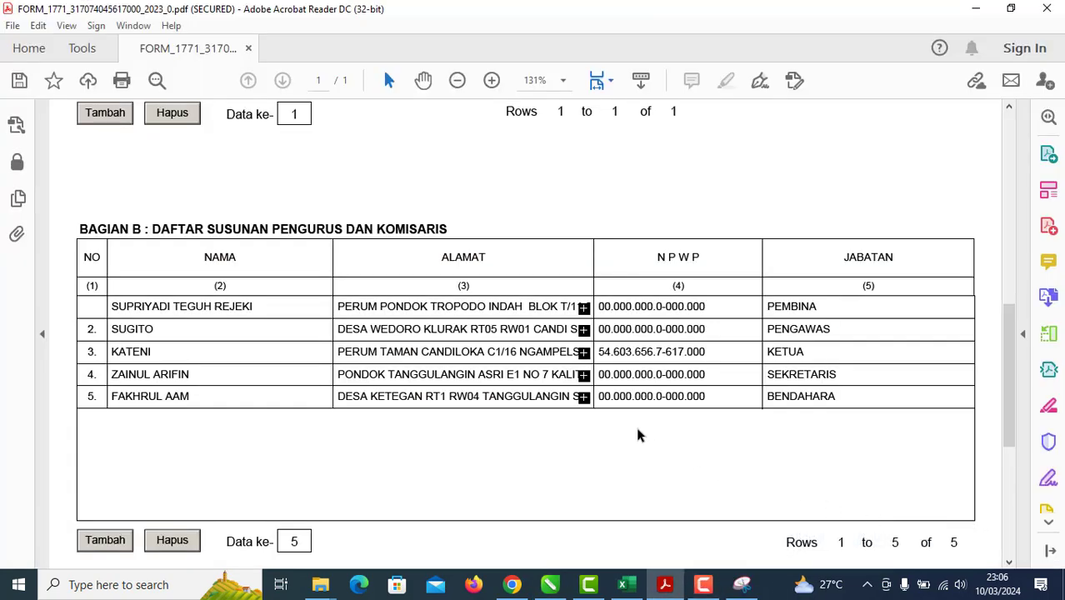
{"action": "scroll", "coordinate": [637, 434], "scroll_direction": "up", "scroll_amount": 5}
{"action": "scroll", "coordinate": [635, 429], "scroll_direction": "up", "scroll_amount": 3}
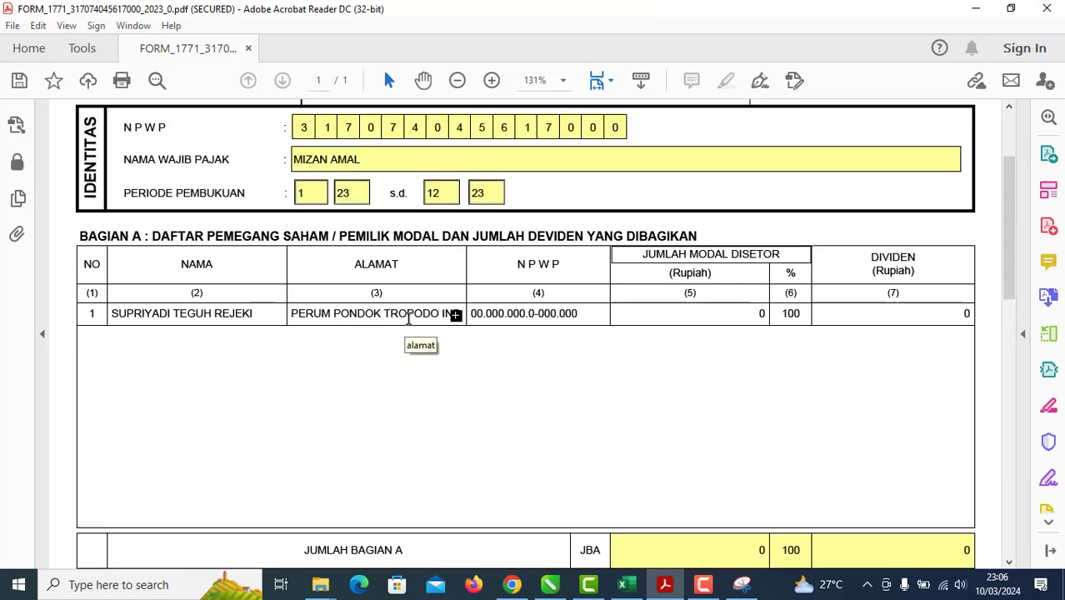
{"action": "scroll", "coordinate": [495, 318], "scroll_direction": "down", "scroll_amount": 4}
{"action": "scroll", "coordinate": [495, 320], "scroll_direction": "down", "scroll_amount": 4}
{"action": "scroll", "coordinate": [495, 319], "scroll_direction": "up", "scroll_amount": 3}
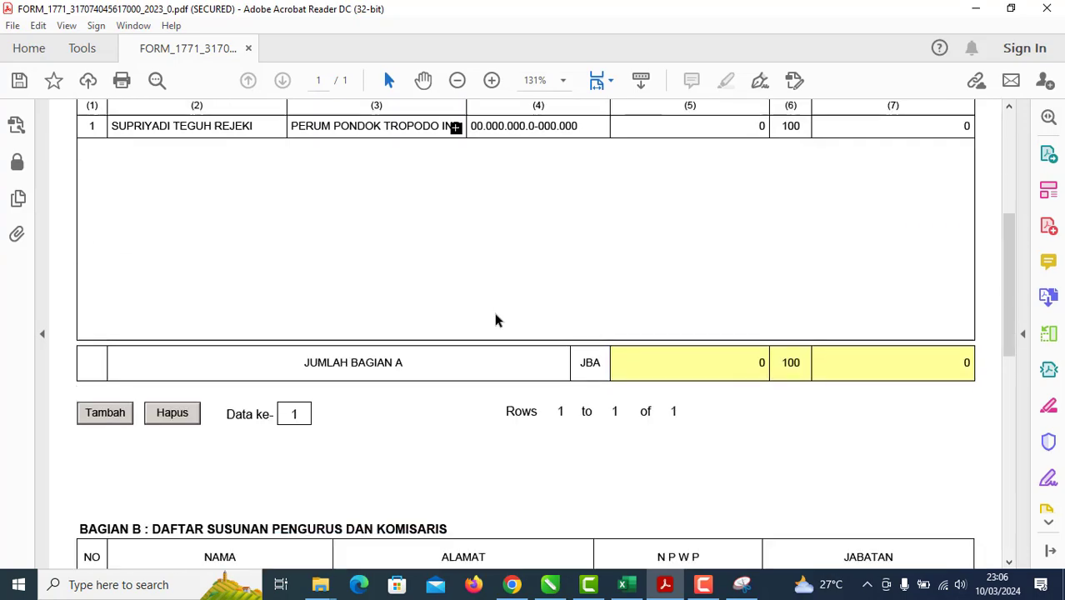
{"action": "scroll", "coordinate": [495, 309], "scroll_direction": "down", "scroll_amount": 5}
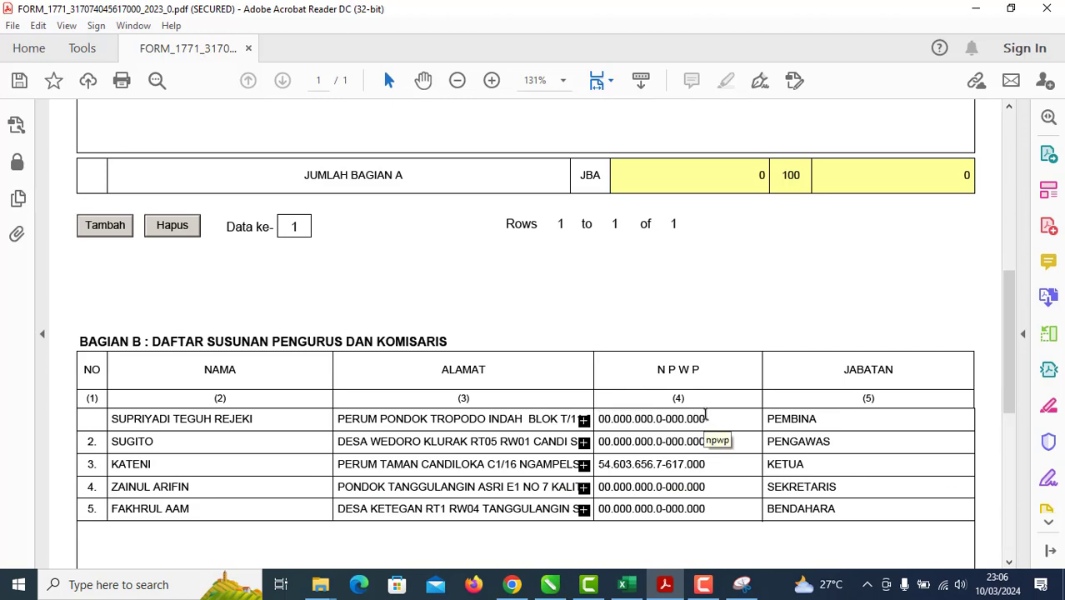
{"action": "scroll", "coordinate": [705, 417], "scroll_direction": "up", "scroll_amount": 3}
{"action": "scroll", "coordinate": [705, 421], "scroll_direction": "up", "scroll_amount": 3}
{"action": "scroll", "coordinate": [705, 419], "scroll_direction": "down", "scroll_amount": 5}
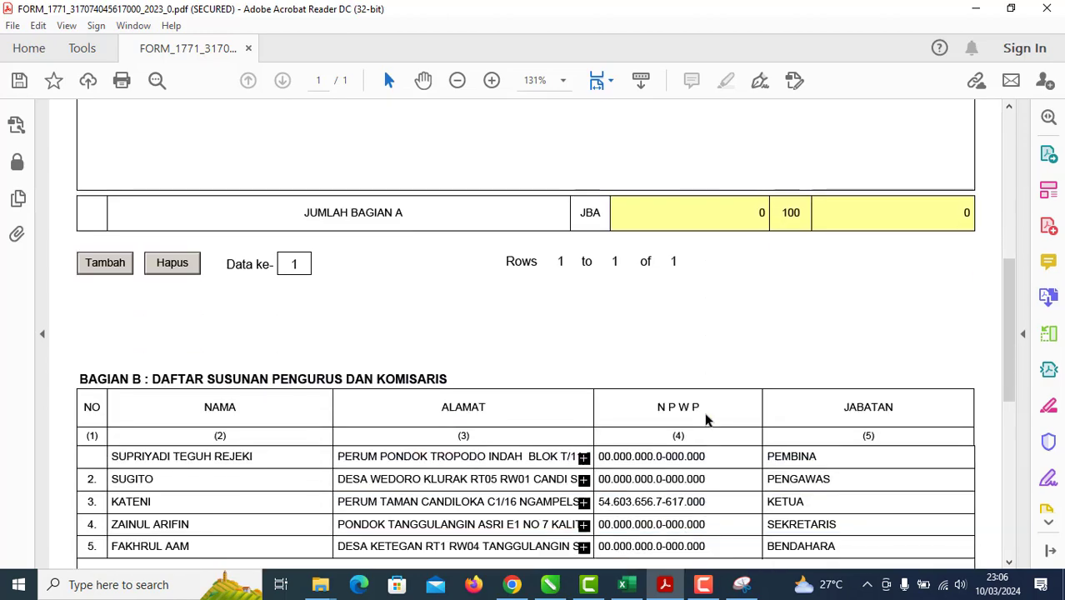
{"action": "scroll", "coordinate": [244, 311], "scroll_direction": "up", "scroll_amount": 3}
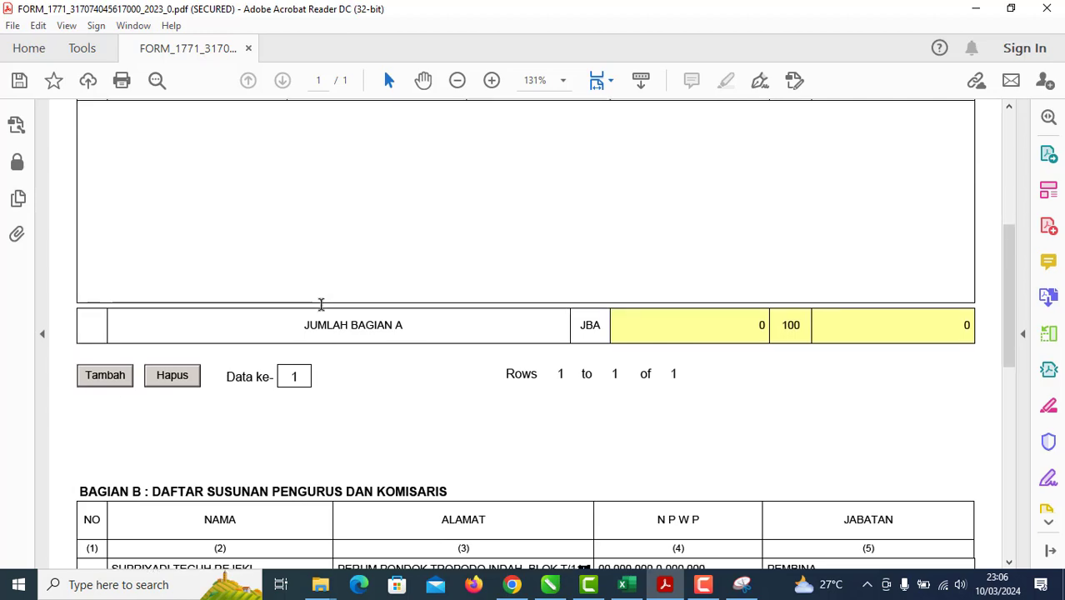
{"action": "scroll", "coordinate": [118, 390], "scroll_direction": "down", "scroll_amount": 8}
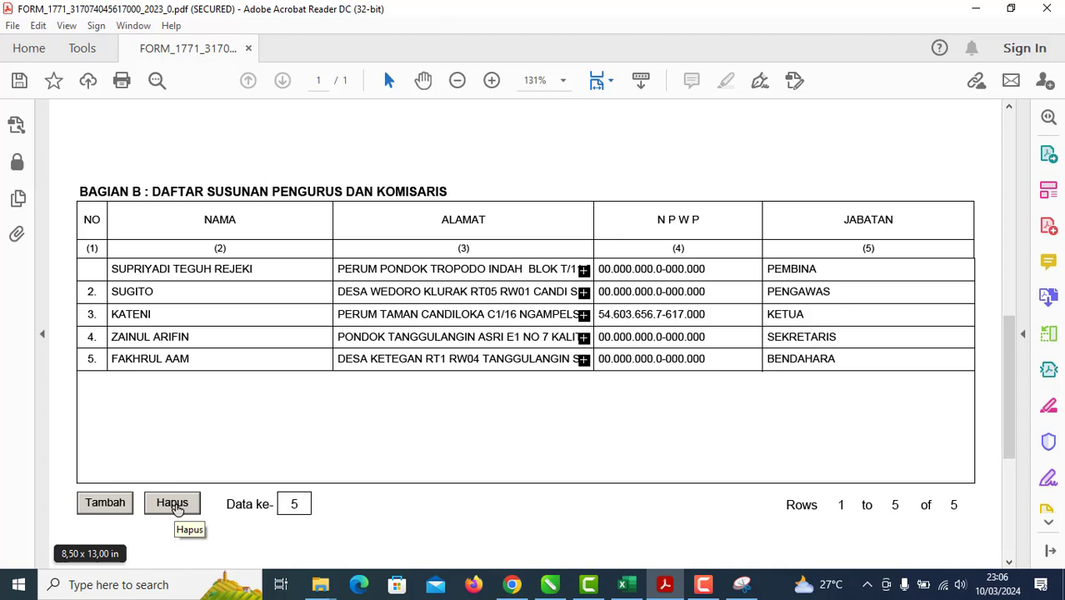
{"action": "scroll", "coordinate": [321, 463], "scroll_direction": "up", "scroll_amount": 8}
{"action": "scroll", "coordinate": [325, 472], "scroll_direction": "down", "scroll_amount": 3}
{"action": "scroll", "coordinate": [362, 457], "scroll_direction": "up", "scroll_amount": 2}
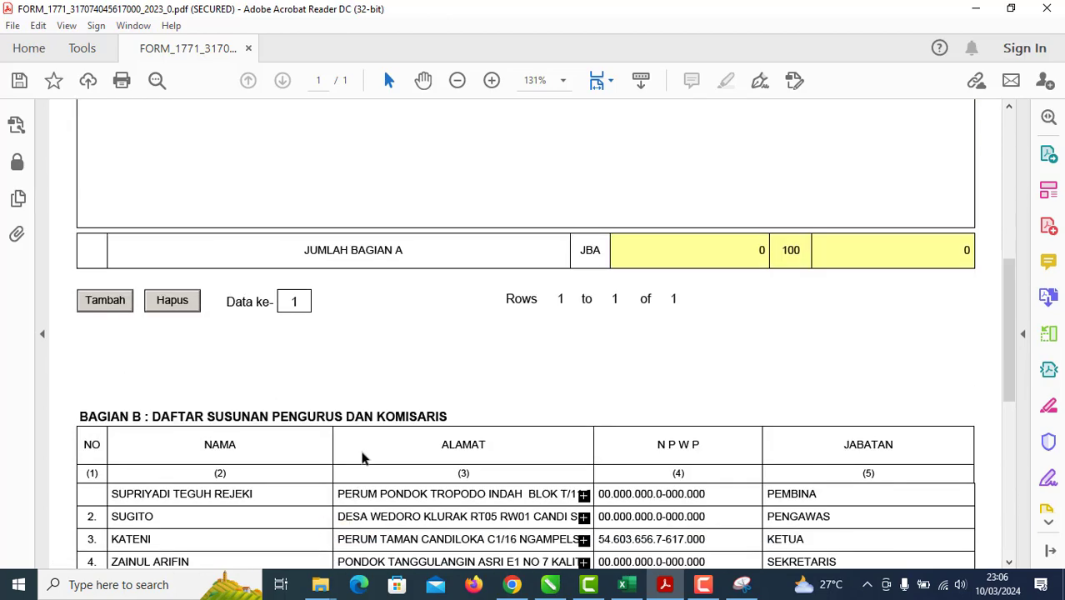
{"action": "scroll", "coordinate": [361, 452], "scroll_direction": "down", "scroll_amount": 1}
{"action": "scroll", "coordinate": [417, 450], "scroll_direction": "up", "scroll_amount": 8}
{"action": "scroll", "coordinate": [476, 448], "scroll_direction": "up", "scroll_amount": 1}
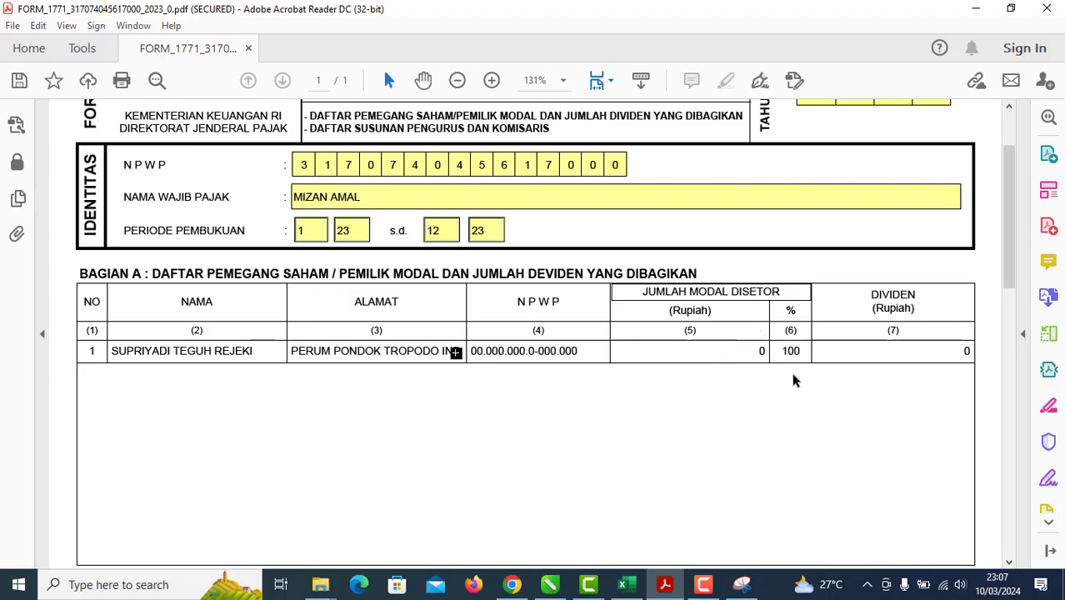
{"action": "scroll", "coordinate": [597, 428], "scroll_direction": "down", "scroll_amount": 12}
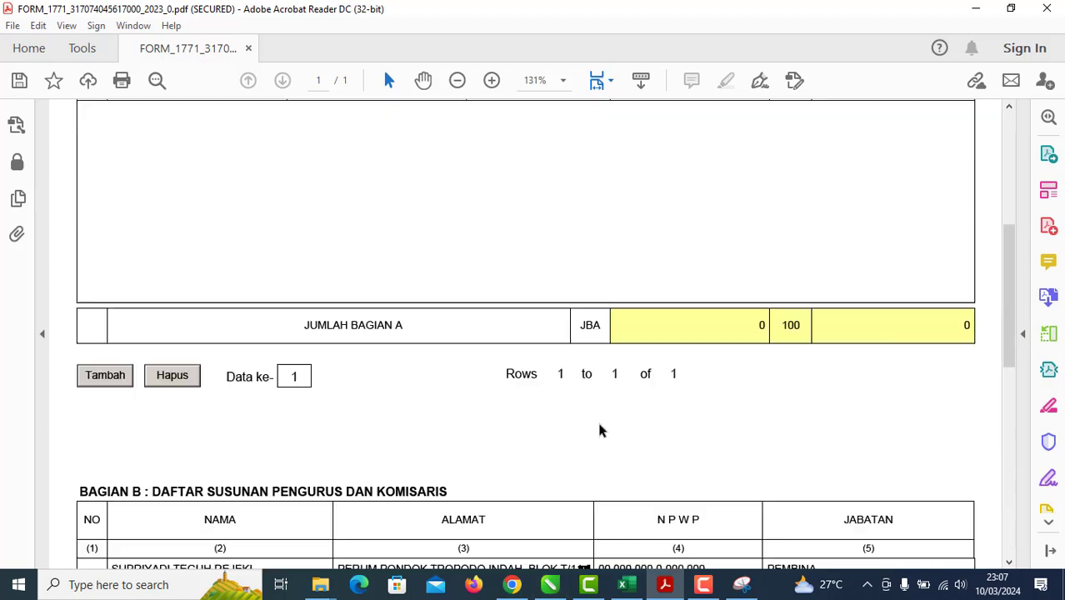
Step: Drag the tutorial's red ellipse so it circles the Bagian B officer rows
{"action": "left_click", "coordinate": [549, 584]}
{"action": "scroll", "coordinate": [476, 409], "scroll_direction": "down", "scroll_amount": 2}
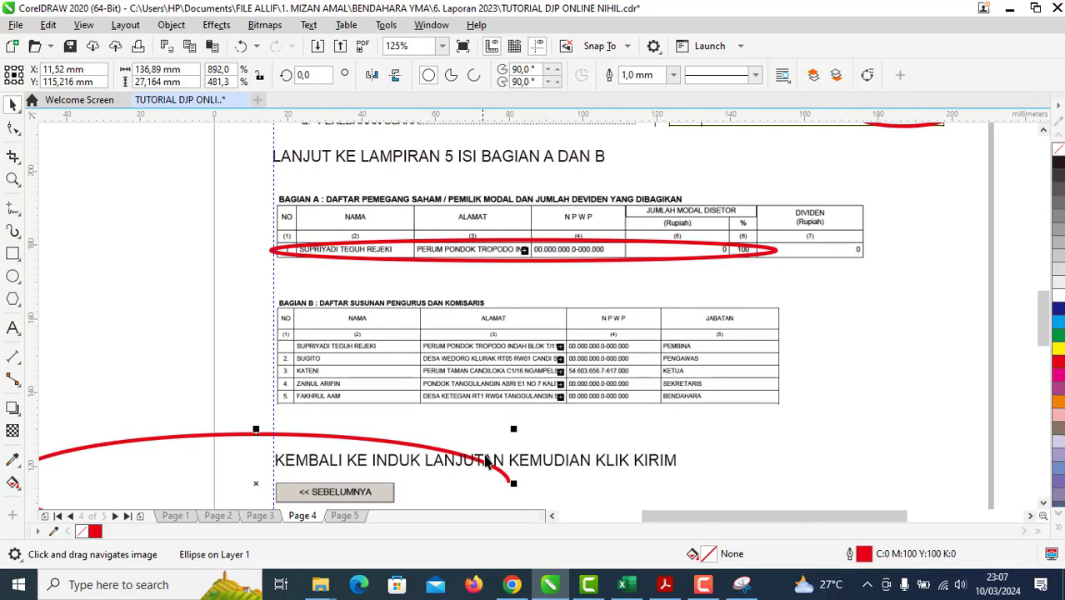
{"action": "scroll", "coordinate": [471, 350], "scroll_direction": "down", "scroll_amount": 2}
{"action": "mouse_move", "coordinate": [369, 394]}
{"action": "left_mouse_down"}
{"action": "mouse_move", "coordinate": [508, 366]}
{"action": "mouse_move", "coordinate": [388, 390]}
{"action": "left_mouse_up"}
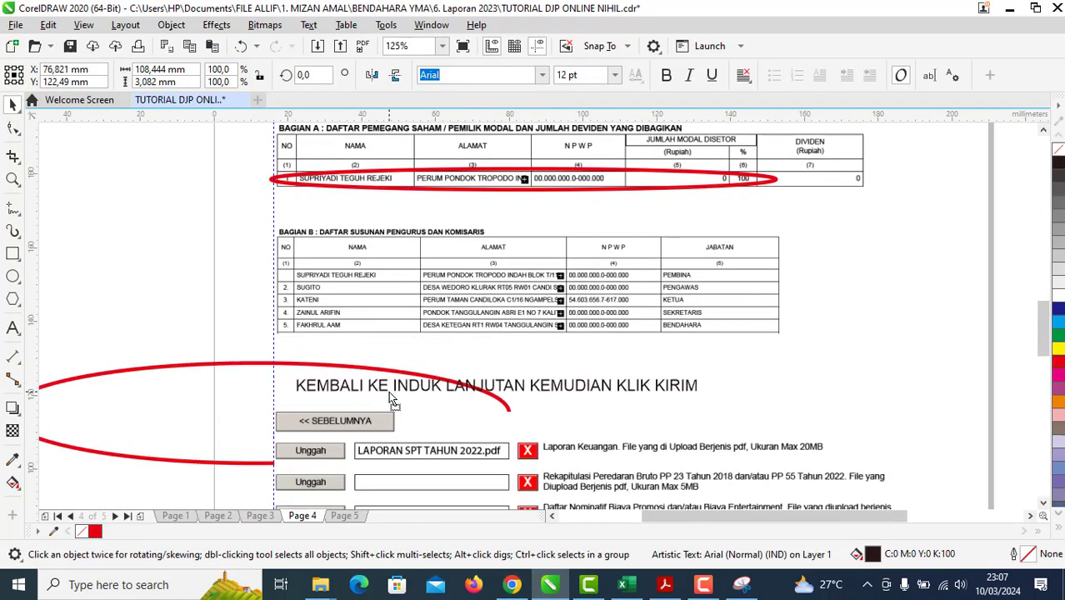
{"action": "left_click_drag", "start_coordinate": [181, 401], "coordinate": [424, 280]}
{"action": "left_click_drag", "start_coordinate": [461, 431], "coordinate": [421, 326]}
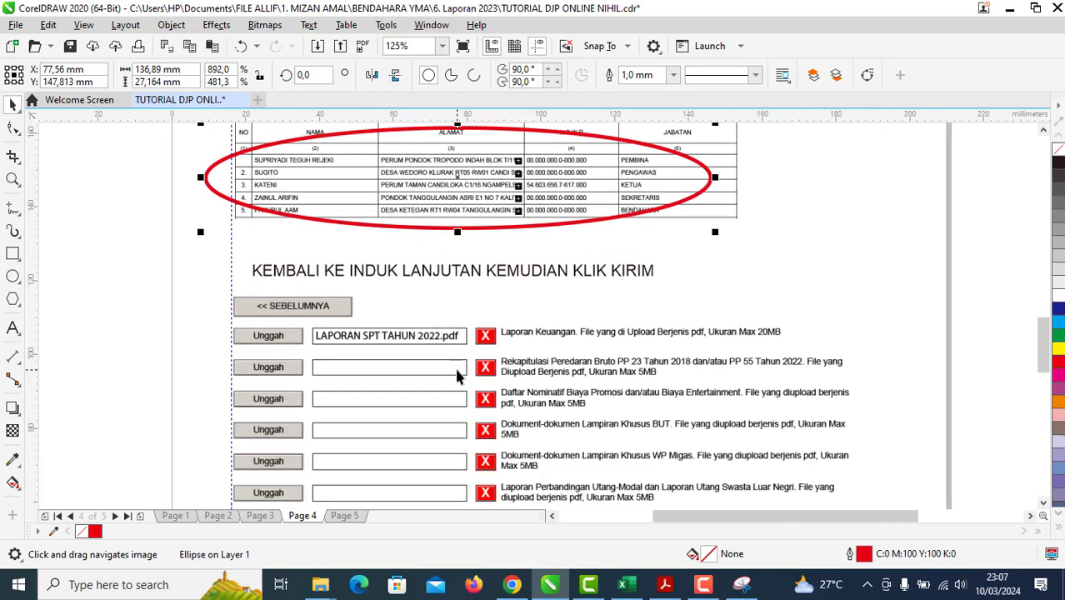
{"action": "left_click_drag", "start_coordinate": [457, 375], "coordinate": [455, 325]}
{"action": "left_click", "coordinate": [141, 291]}
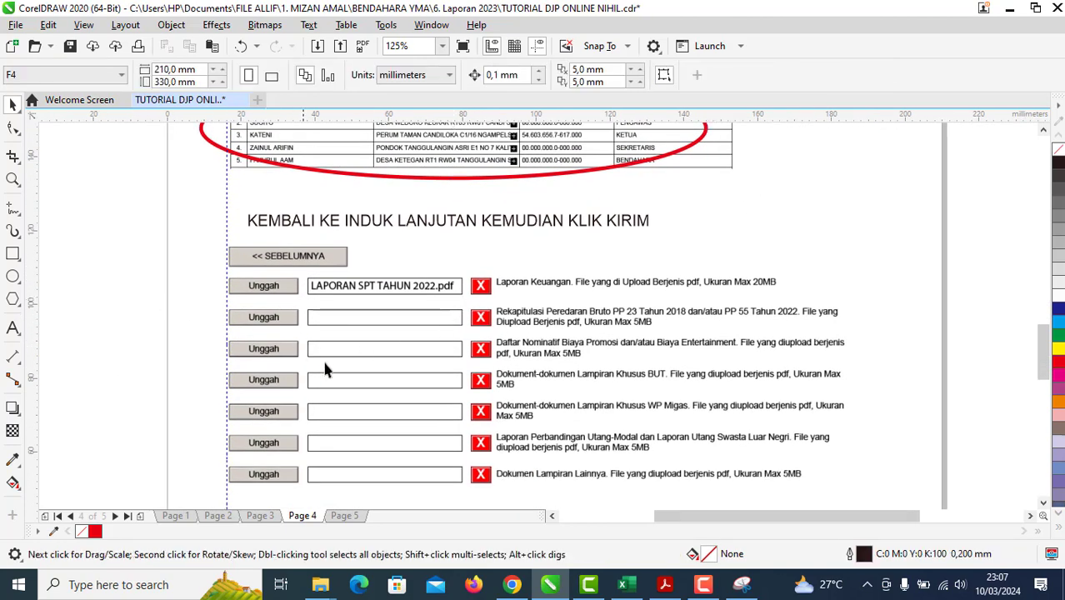
Step: Return to the tax form PDF and open its INDUK LANJUTAN page from the page list
{"action": "left_click", "coordinate": [664, 584]}
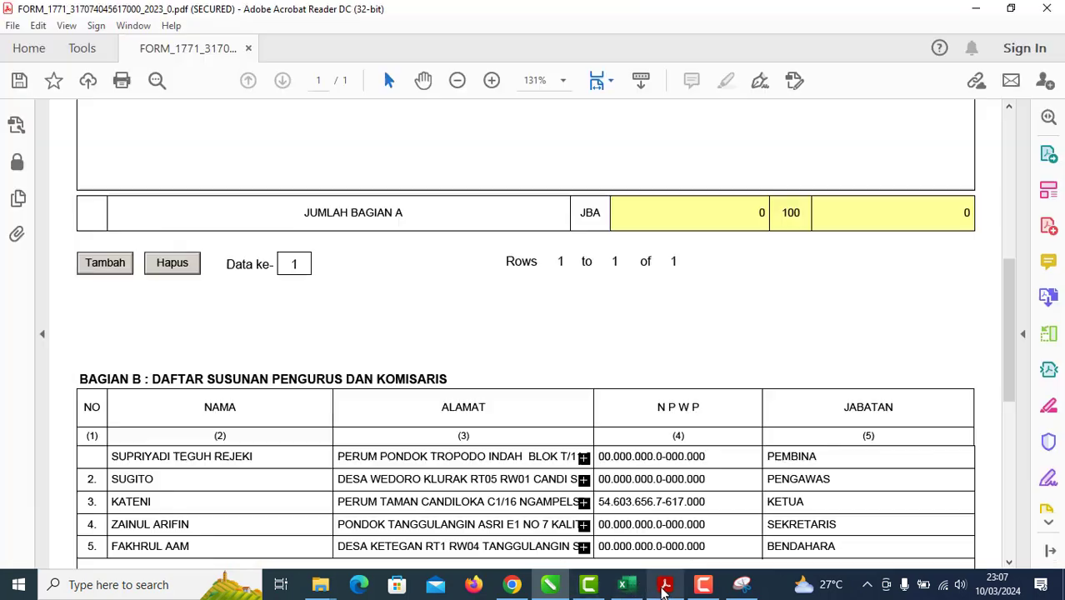
{"action": "scroll", "coordinate": [562, 358], "scroll_direction": "up", "scroll_amount": 8}
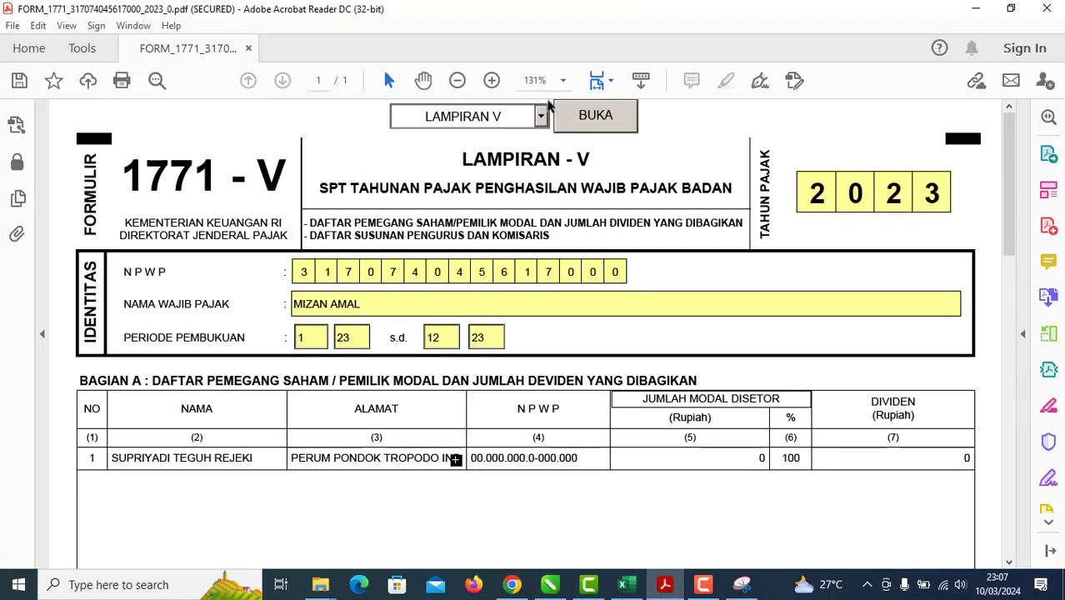
{"action": "left_click", "coordinate": [541, 117]}
{"action": "left_click", "coordinate": [525, 152]}
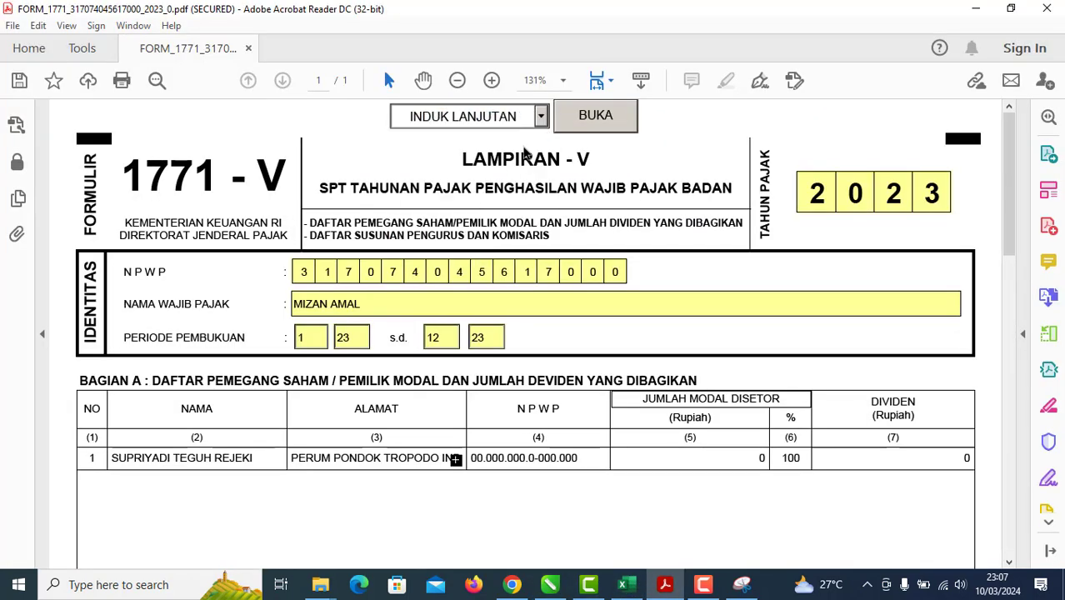
{"action": "left_click", "coordinate": [607, 124]}
Step: Review the page and select the main INDUK page in the page dropdown
{"action": "scroll", "coordinate": [737, 304], "scroll_direction": "down", "scroll_amount": 5}
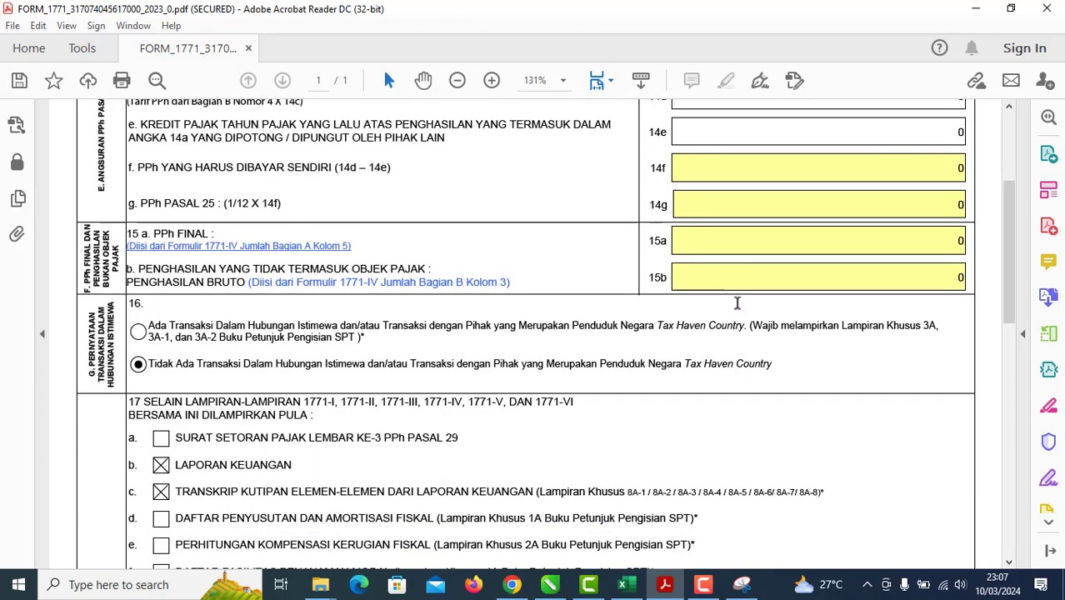
{"action": "scroll", "coordinate": [736, 308], "scroll_direction": "up", "scroll_amount": 5}
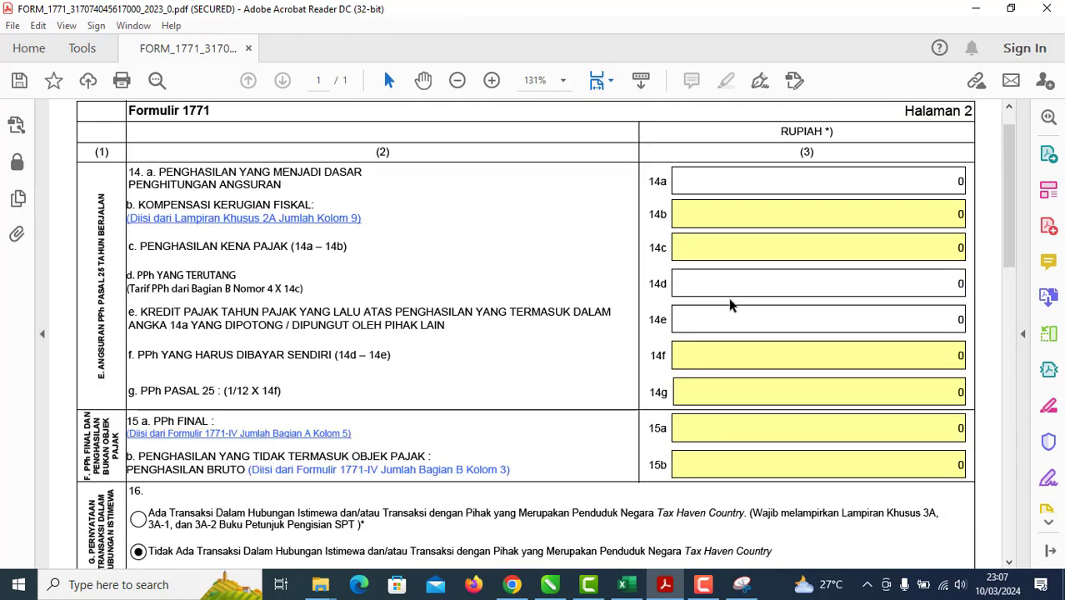
{"action": "scroll", "coordinate": [728, 306], "scroll_direction": "down", "scroll_amount": 3}
{"action": "scroll", "coordinate": [726, 307], "scroll_direction": "down", "scroll_amount": 7}
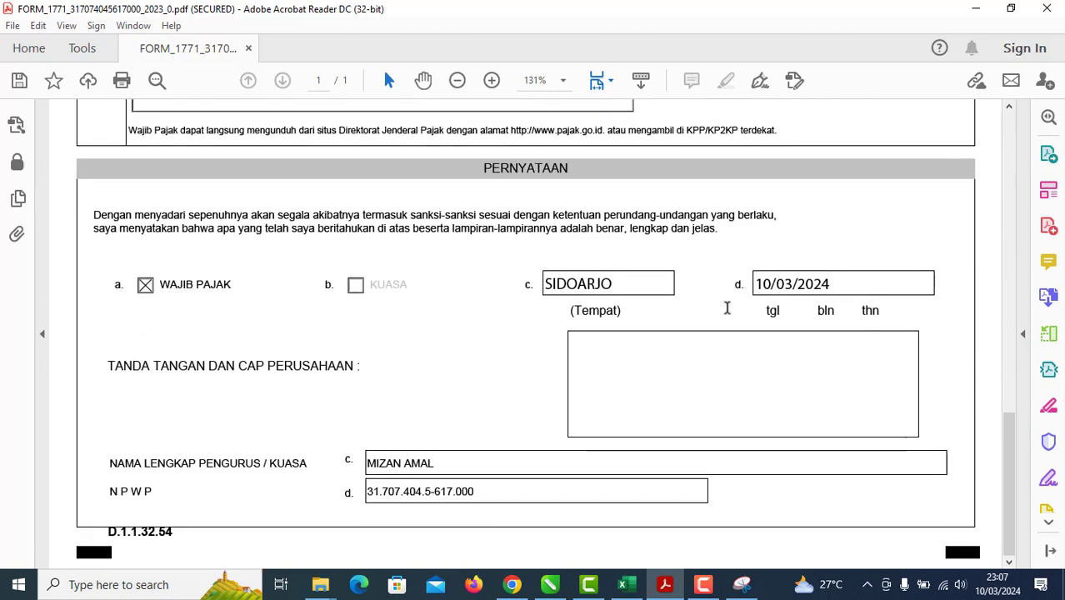
{"action": "scroll", "coordinate": [726, 307], "scroll_direction": "up", "scroll_amount": 4}
{"action": "scroll", "coordinate": [726, 307], "scroll_direction": "up", "scroll_amount": 8}
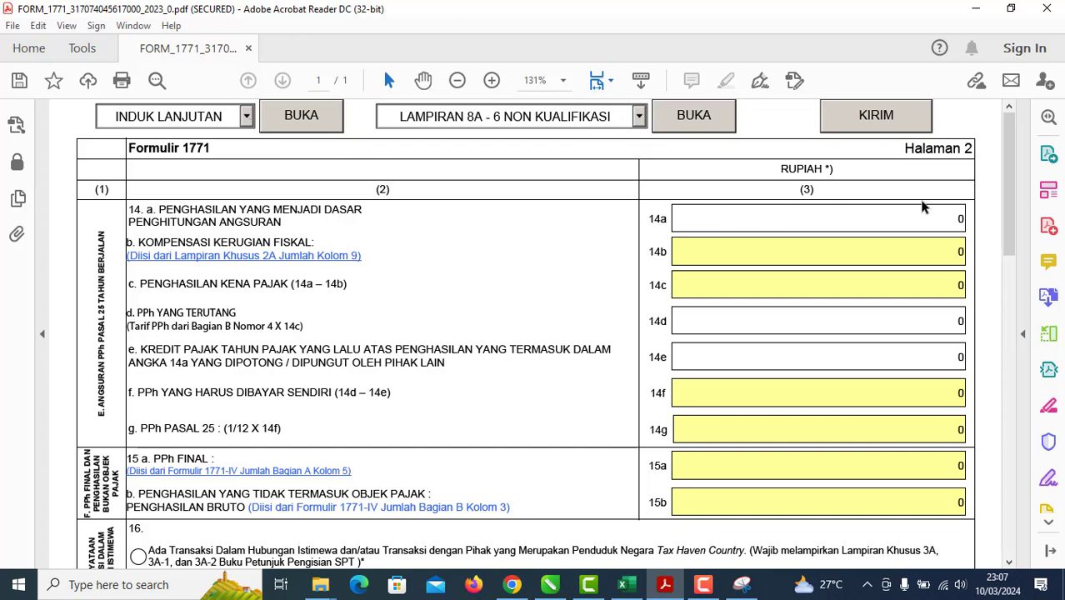
{"action": "left_click", "coordinate": [247, 122]}
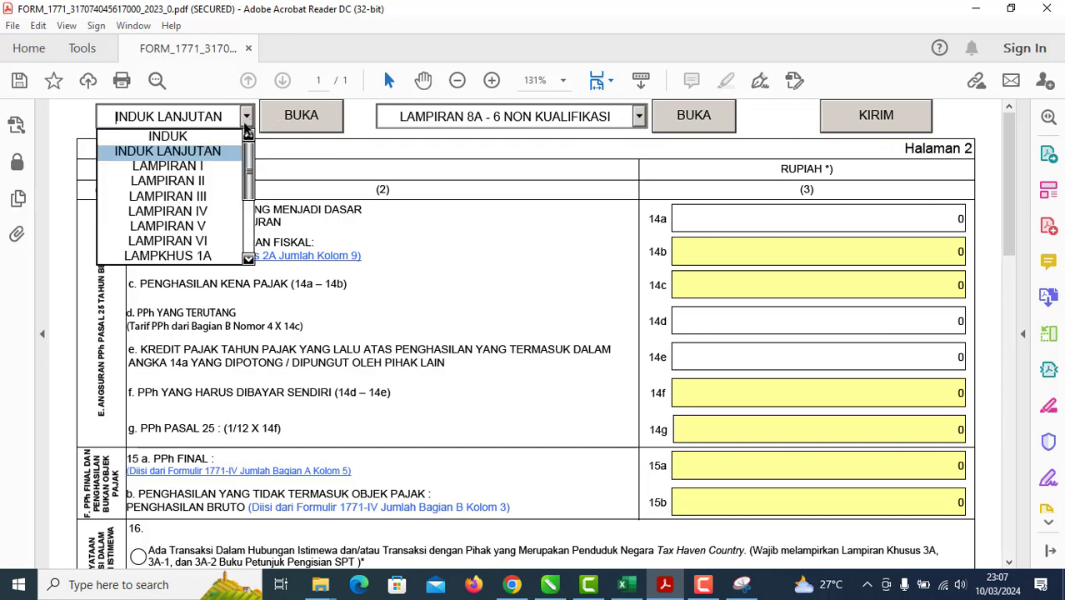
{"action": "left_click", "coordinate": [233, 134]}
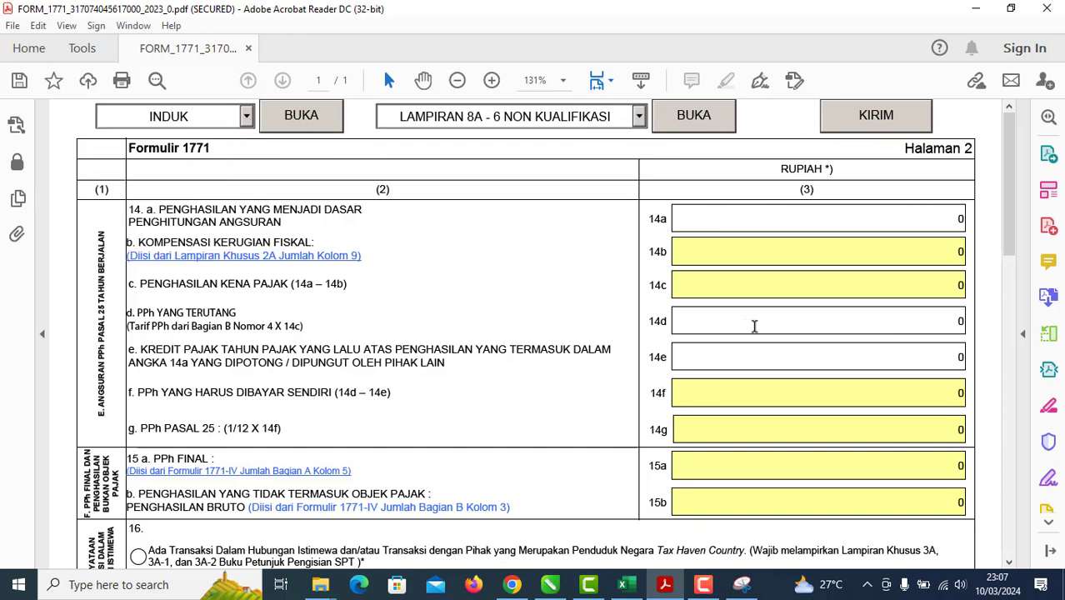
{"action": "left_click", "coordinate": [300, 115]}
{"action": "scroll", "coordinate": [868, 362], "scroll_direction": "down", "scroll_amount": 7}
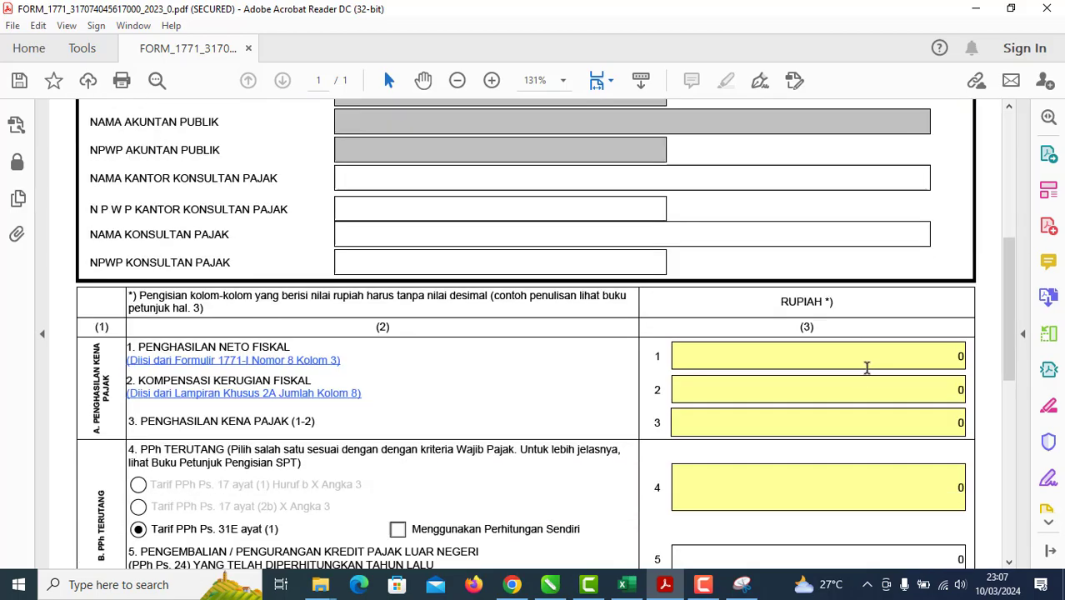
{"action": "scroll", "coordinate": [868, 370], "scroll_direction": "down", "scroll_amount": 7}
{"action": "scroll", "coordinate": [862, 400], "scroll_direction": "up", "scroll_amount": 11}
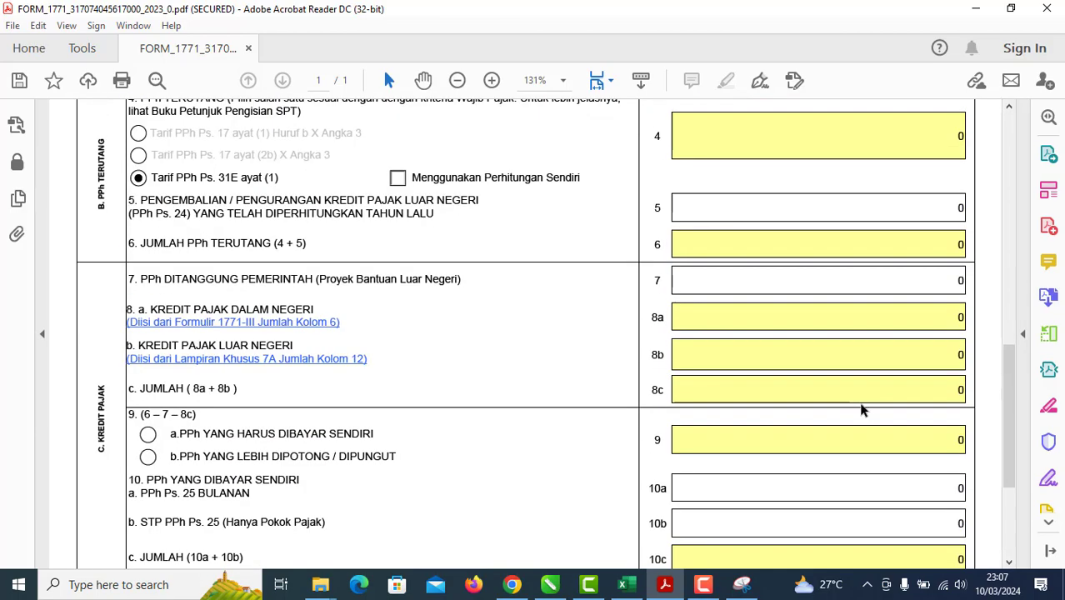
{"action": "scroll", "coordinate": [862, 404], "scroll_direction": "up", "scroll_amount": 7}
{"action": "scroll", "coordinate": [862, 404], "scroll_direction": "down", "scroll_amount": 1}
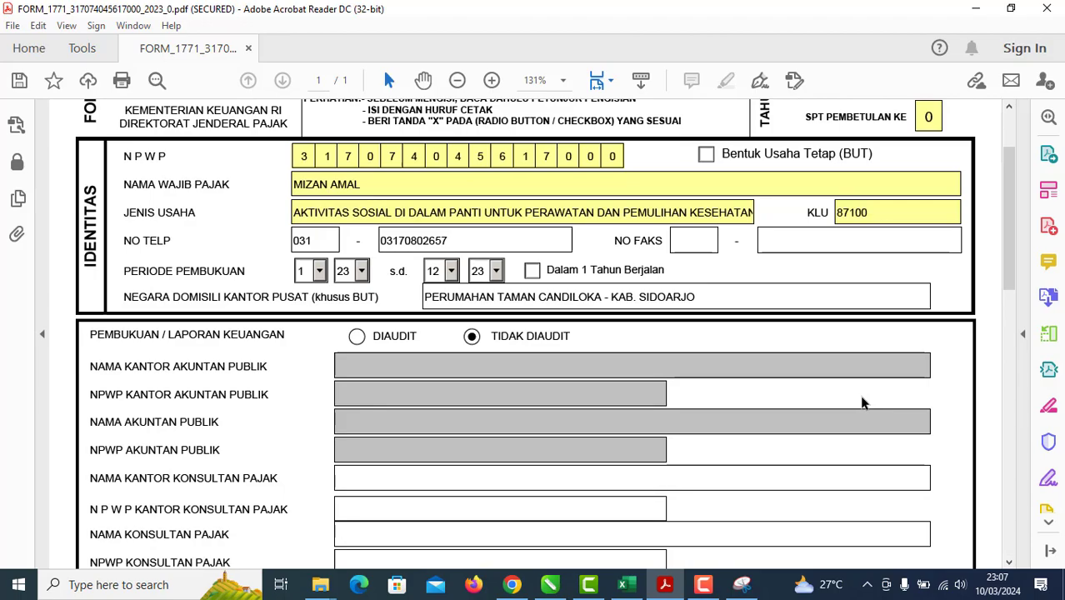
{"action": "scroll", "coordinate": [483, 293], "scroll_direction": "down", "scroll_amount": 14}
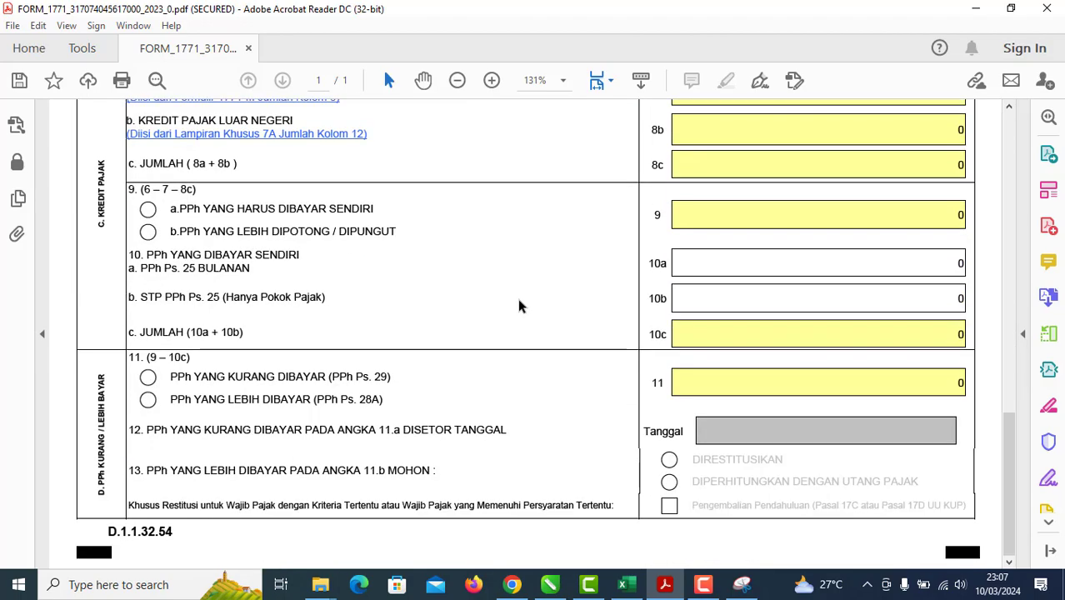
{"action": "scroll", "coordinate": [518, 306], "scroll_direction": "up", "scroll_amount": 2}
{"action": "scroll", "coordinate": [518, 306], "scroll_direction": "up", "scroll_amount": 15}
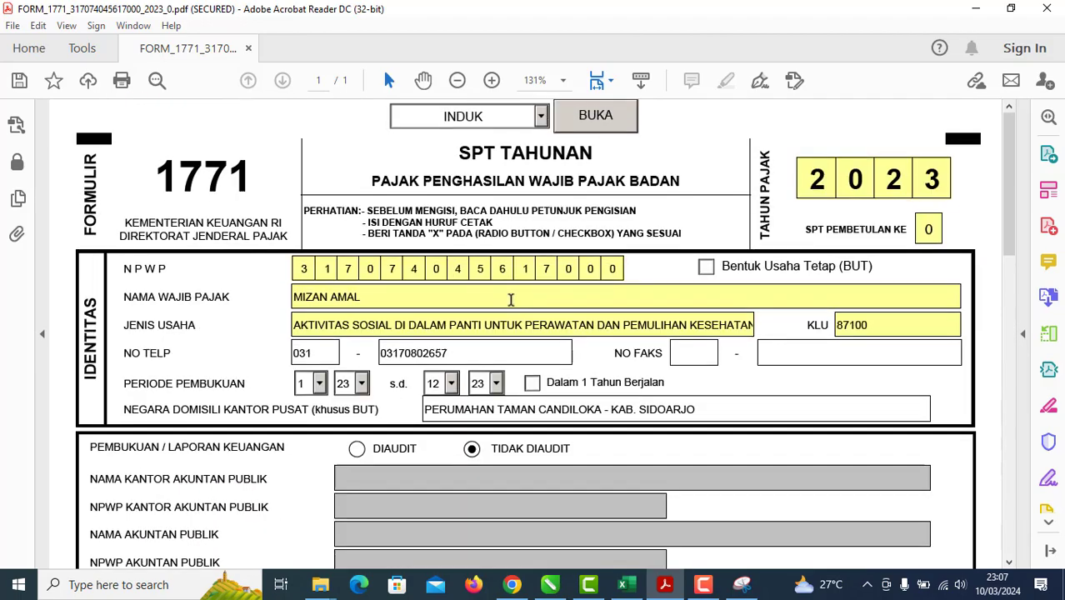
{"action": "left_click", "coordinate": [542, 118]}
{"action": "left_click", "coordinate": [530, 150]}
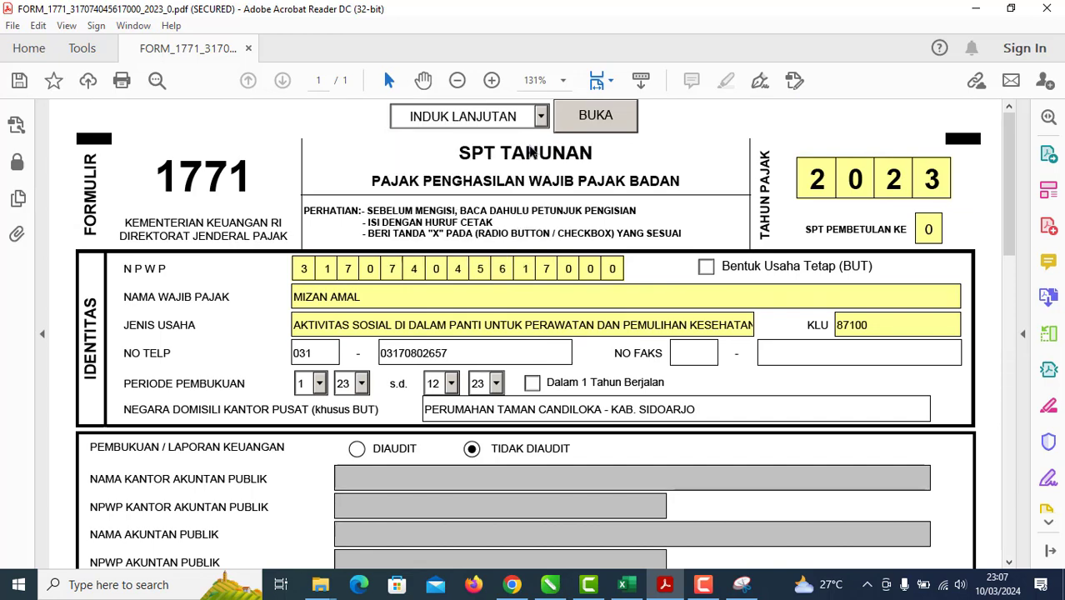
{"action": "left_click", "coordinate": [592, 121]}
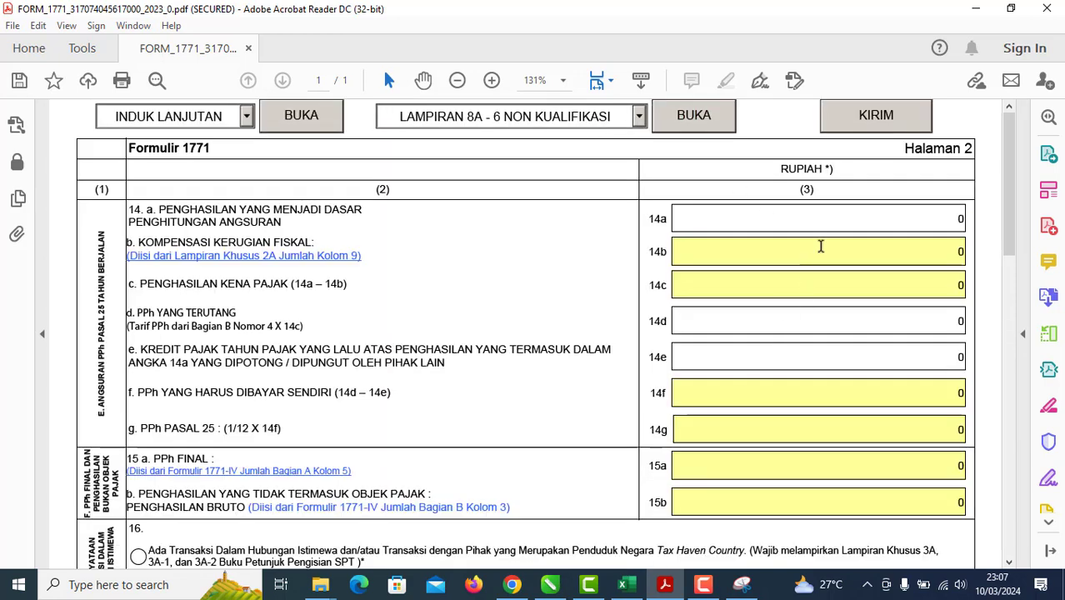
Step: On the KIRIM page, start the first Unggah attachment and browse from Documents
{"action": "left_click", "coordinate": [850, 127]}
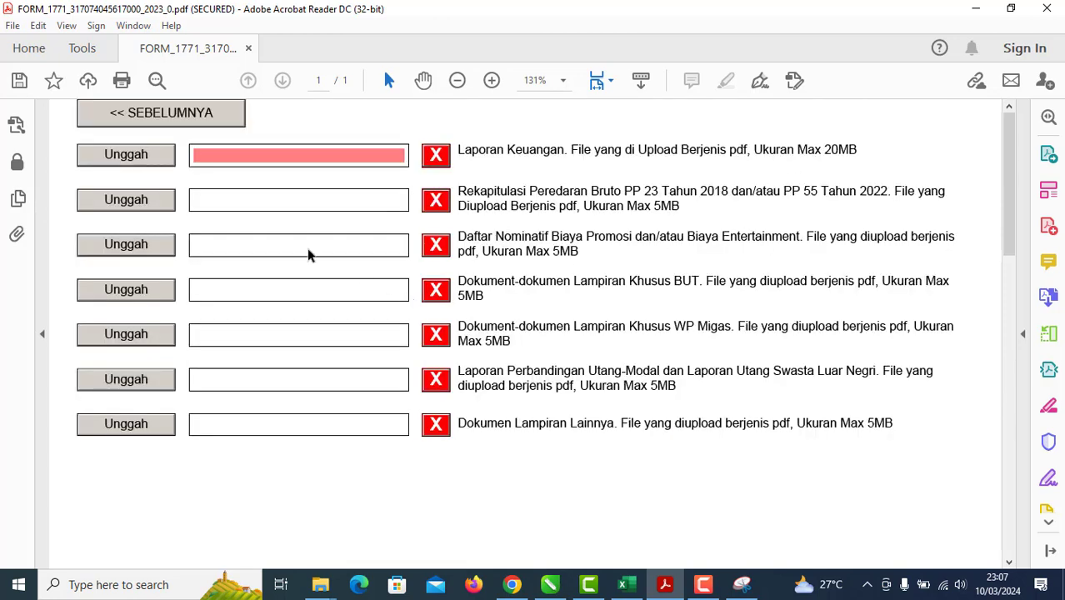
{"action": "left_click", "coordinate": [148, 158]}
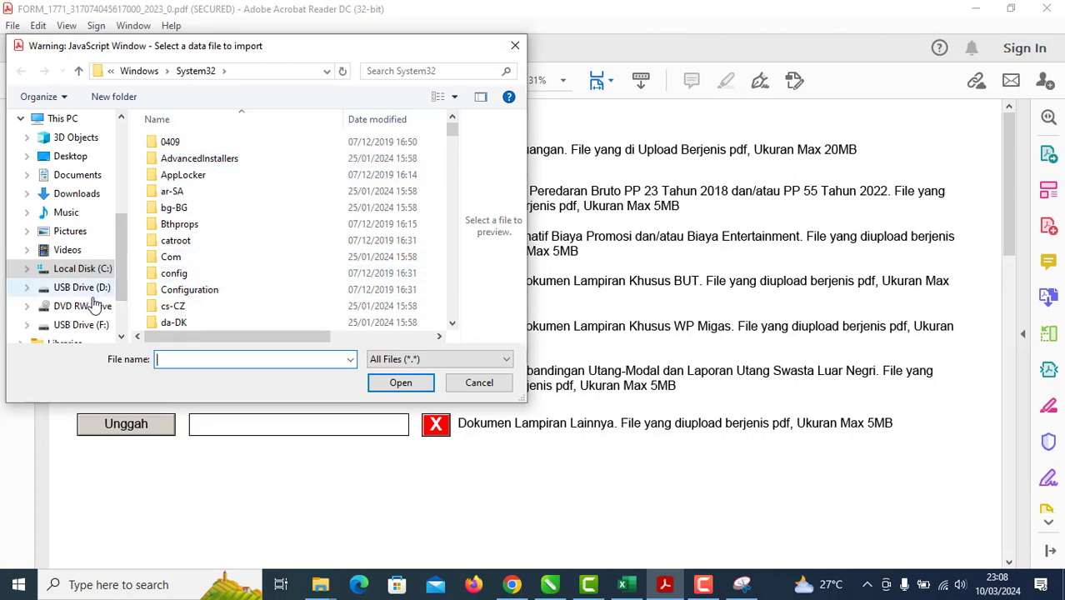
{"action": "left_click", "coordinate": [102, 177]}
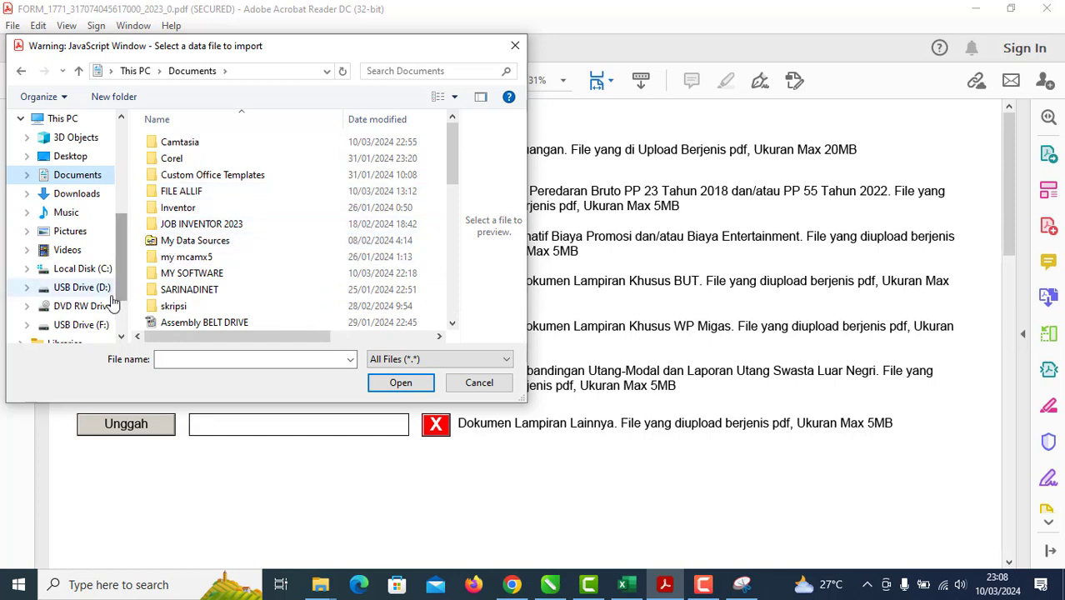
{"action": "scroll", "coordinate": [108, 287], "scroll_direction": "down", "scroll_amount": 2}
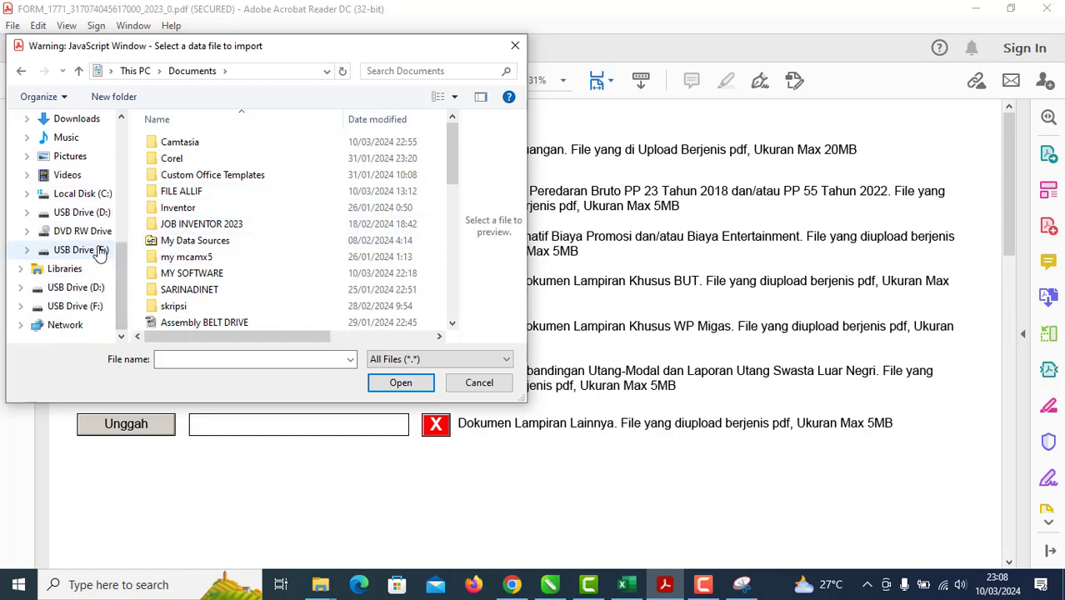
Step: Navigate to USB Drive (F:) > BENDAHARA YMA > 7. Laporan 2024 > SPT TAHUNAN 2023 and pick the LAPORAN SPT TAHUN 2023 MIZAN AMAL PDF
{"action": "left_click", "coordinate": [100, 249]}
{"action": "left_click", "coordinate": [191, 144]}
{"action": "double_click", "coordinate": [193, 146]}
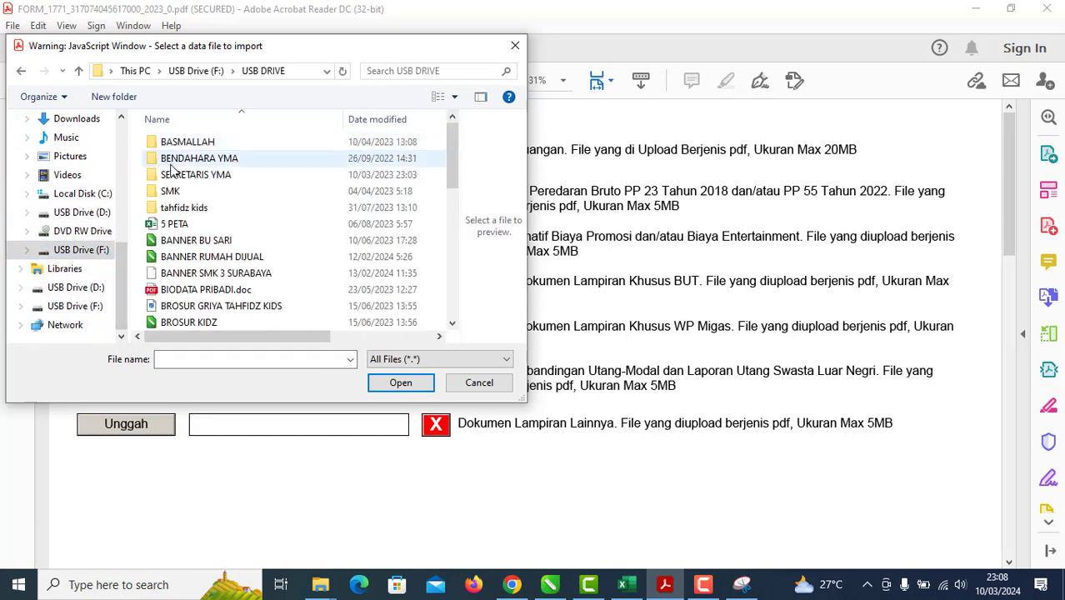
{"action": "double_click", "coordinate": [208, 161]}
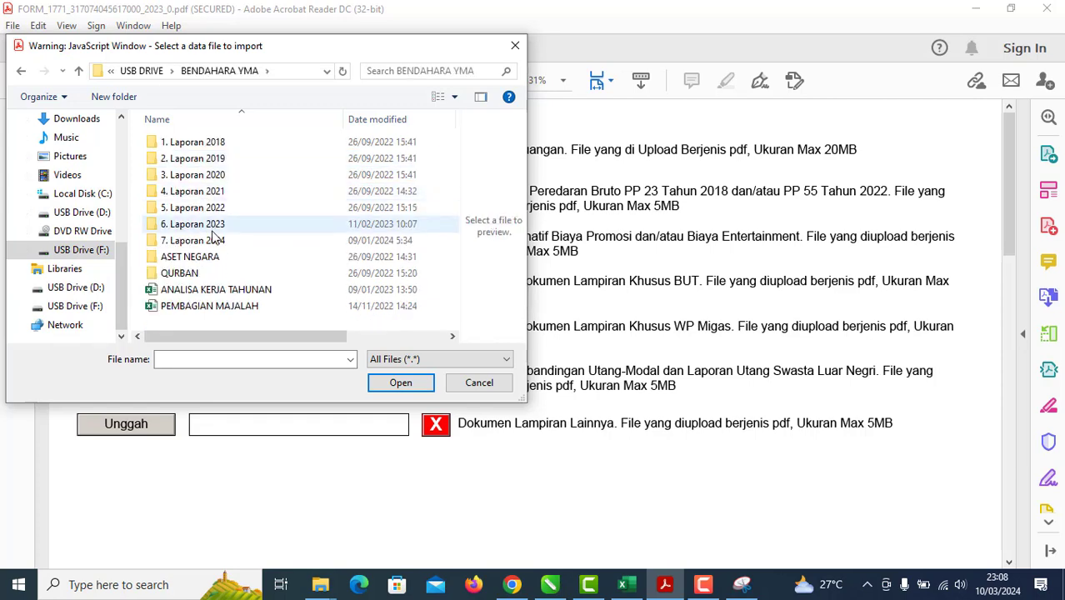
{"action": "double_click", "coordinate": [214, 237]}
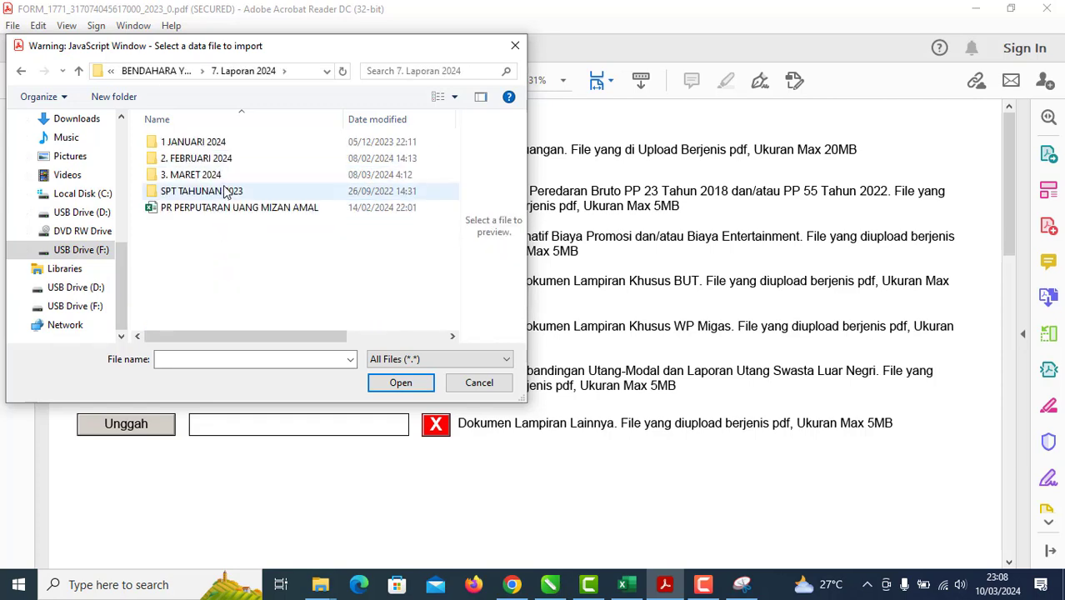
{"action": "double_click", "coordinate": [248, 191]}
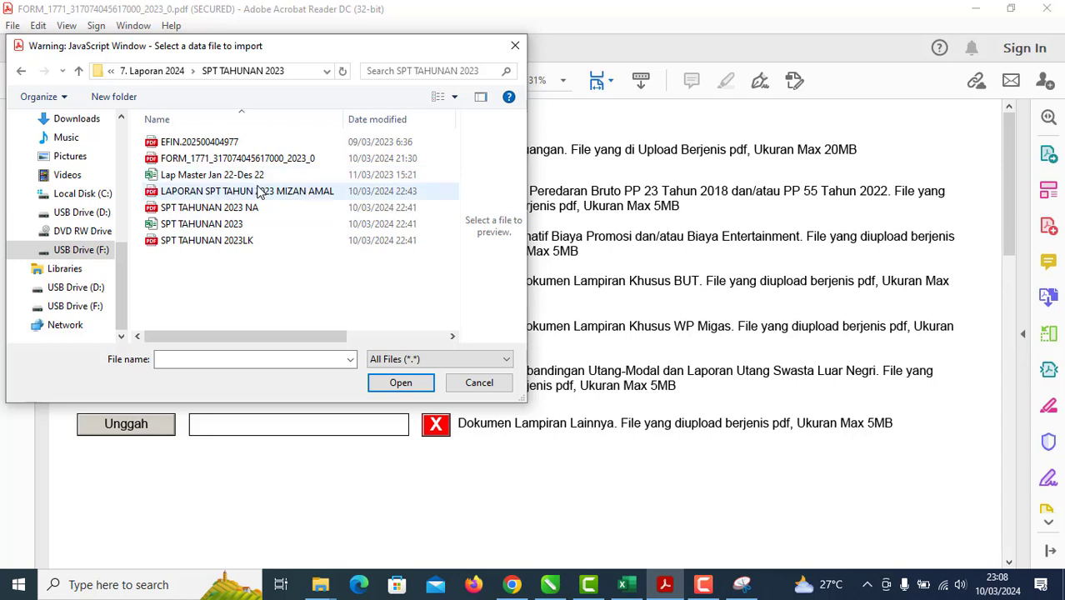
{"action": "left_click", "coordinate": [258, 190]}
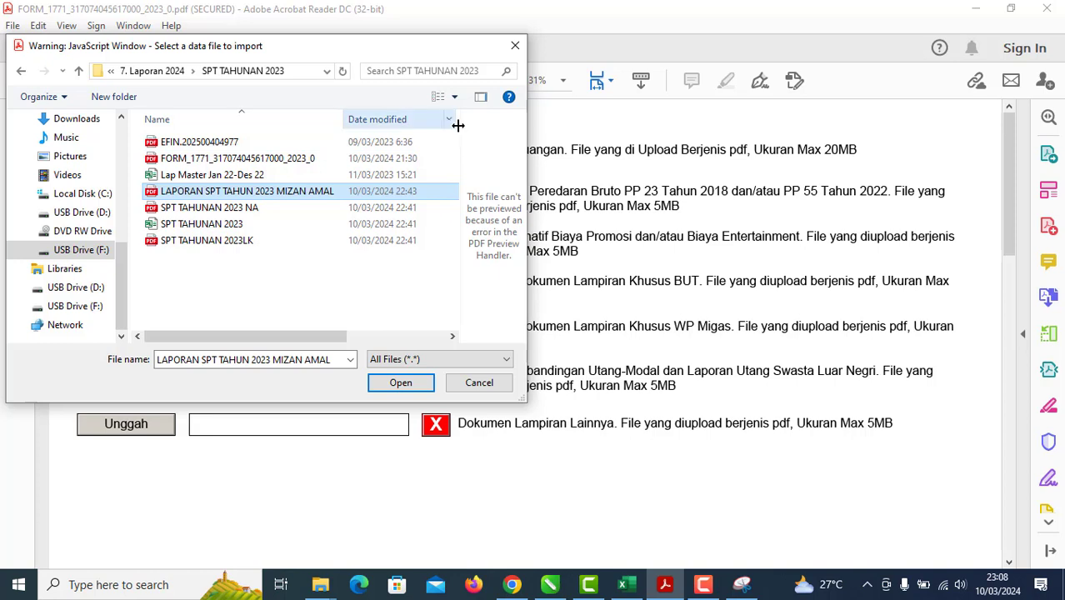
{"action": "left_click_drag", "start_coordinate": [303, 337], "coordinate": [443, 337]}
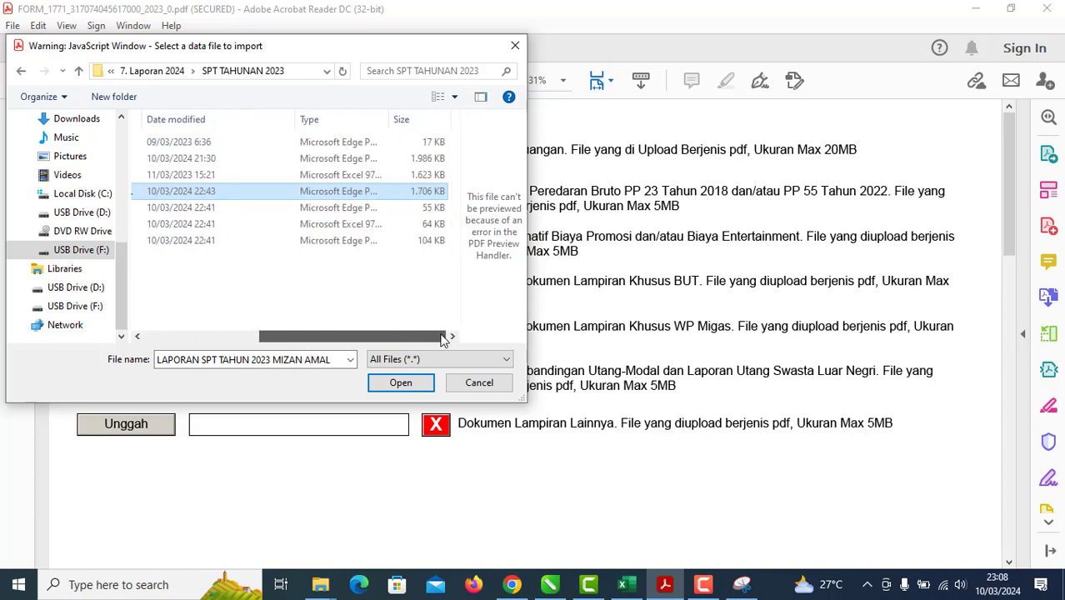
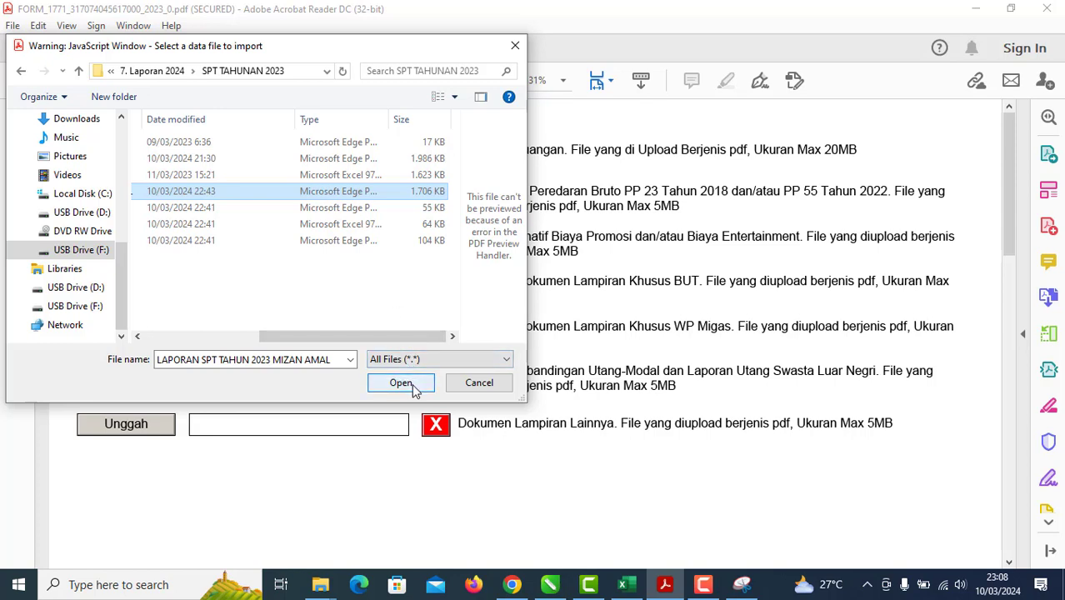
Step: Bring the Documents File Explorer window to the front
{"action": "left_click_drag", "start_coordinate": [360, 336], "coordinate": [242, 336]}
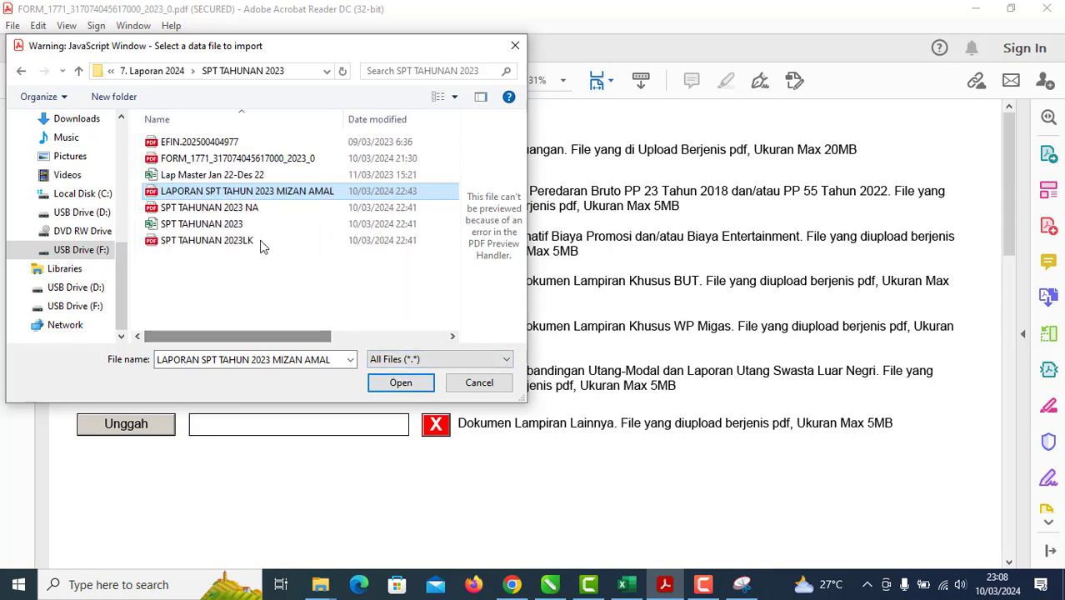
{"action": "left_click", "coordinate": [292, 294]}
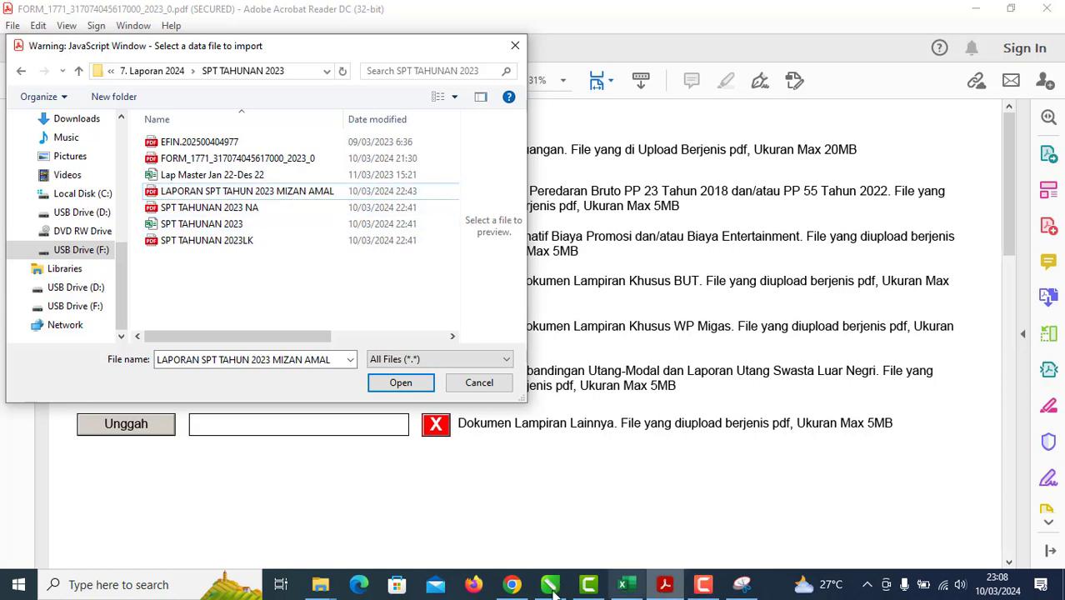
{"action": "mouse_move", "coordinate": [319, 584]}
{"action": "mouse_move", "coordinate": [353, 533]}
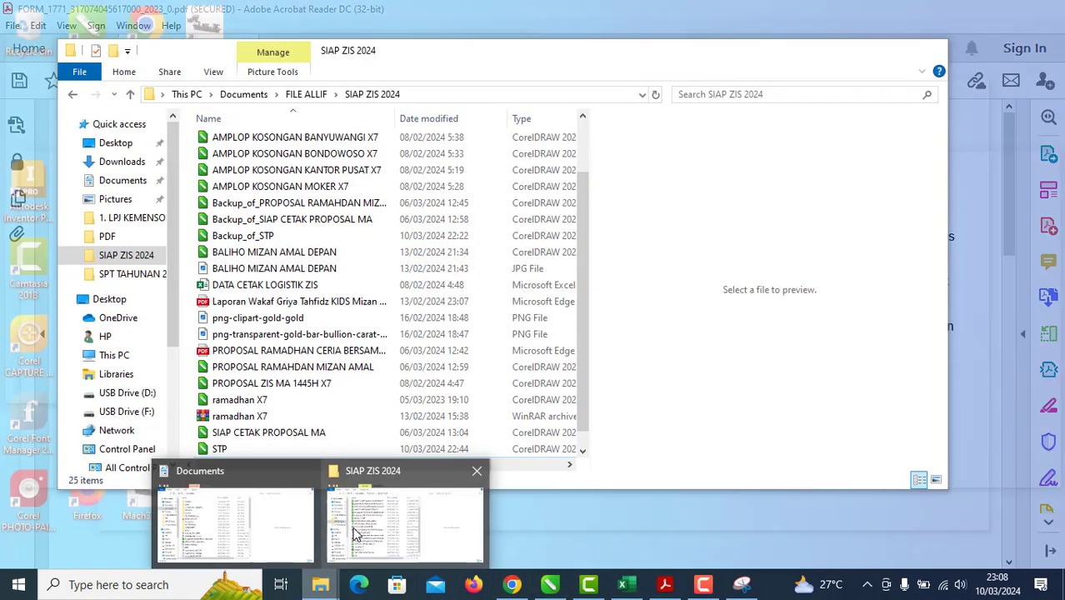
{"action": "left_click", "coordinate": [277, 539]}
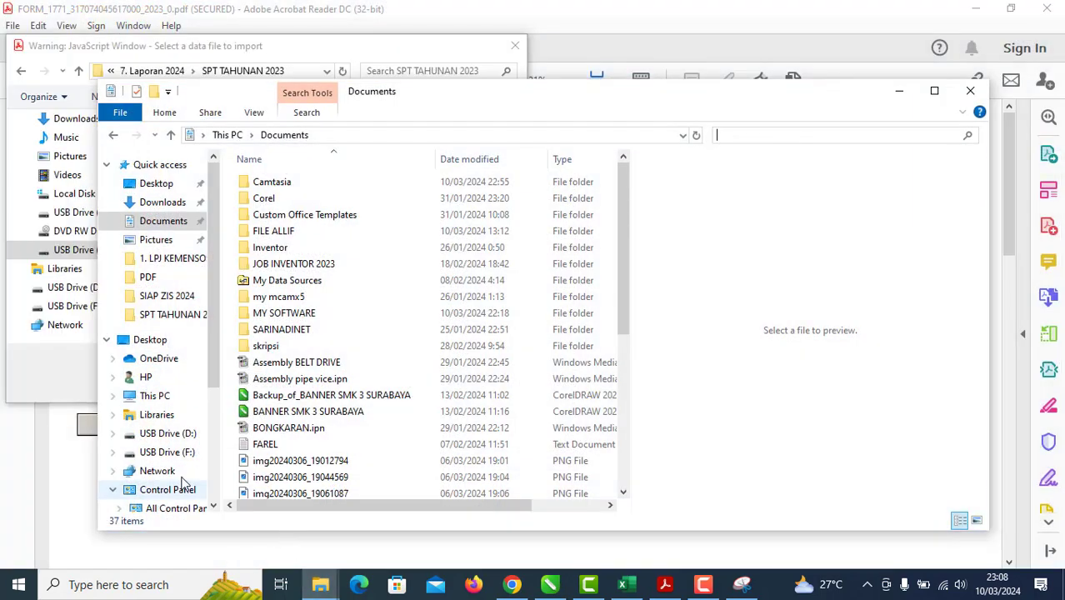
Step: Go to USB Drive (F:) > USB DRIVE > BENDAHARA YMA > 7. Laporan 2024 > SPT TAHUNAN 2023
{"action": "left_click", "coordinate": [171, 451]}
{"action": "double_click", "coordinate": [297, 183]}
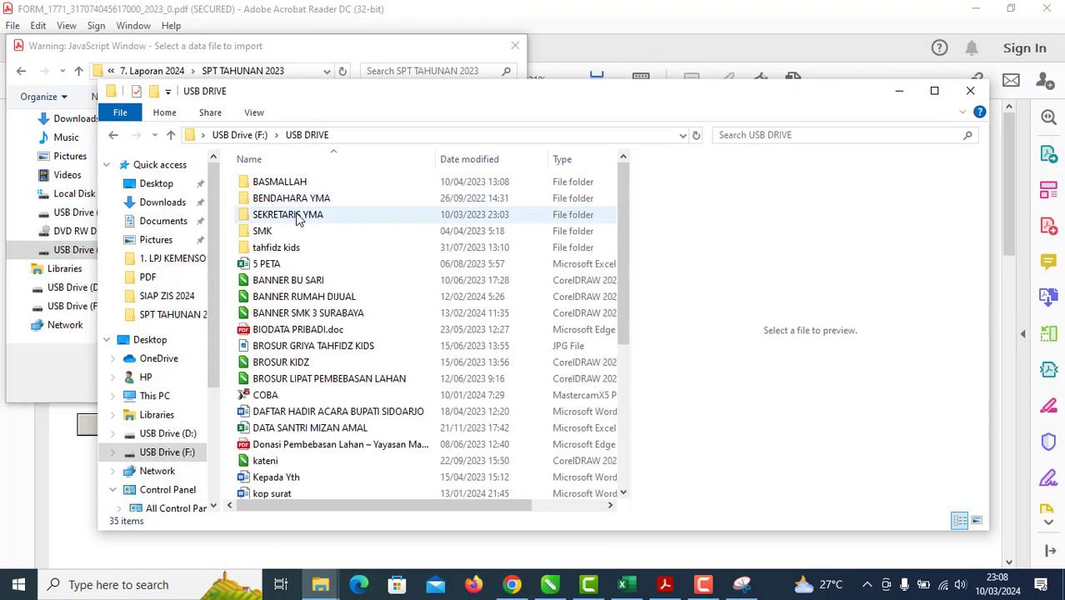
{"action": "double_click", "coordinate": [308, 215]}
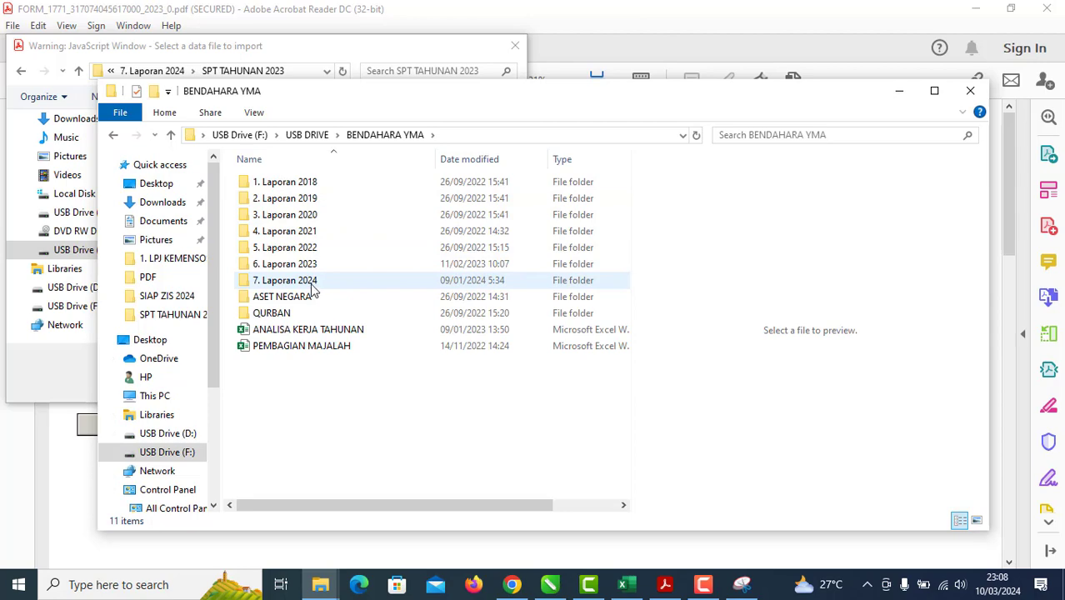
{"action": "double_click", "coordinate": [313, 285]}
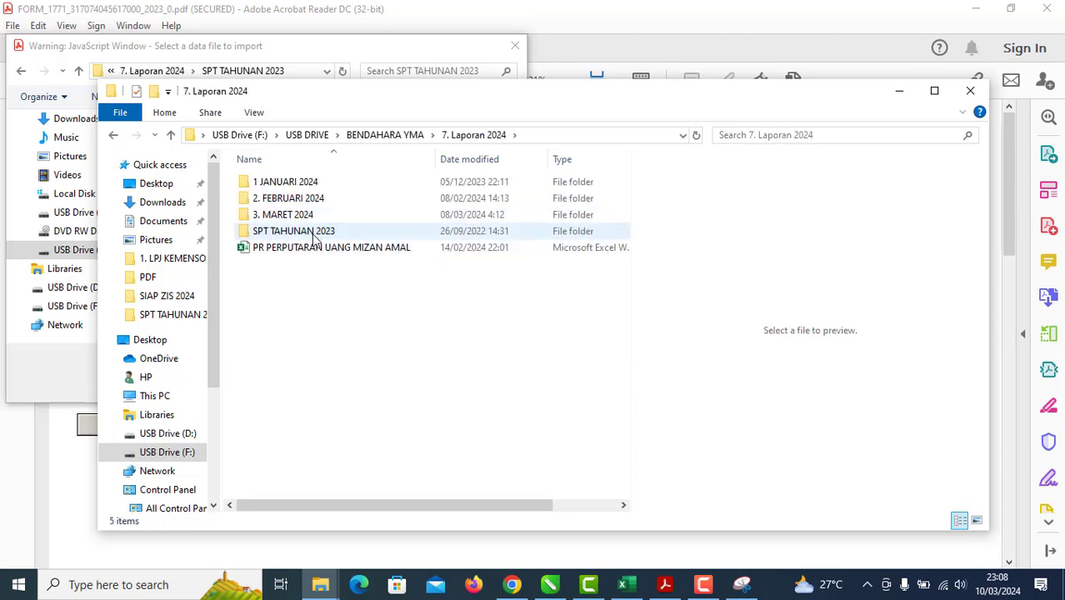
{"action": "double_click", "coordinate": [315, 232]}
Step: Open LAPORAN SPT TAHUN 2023 MIZAN AMAL in Edge, check both pages, then close it
{"action": "double_click", "coordinate": [315, 232]}
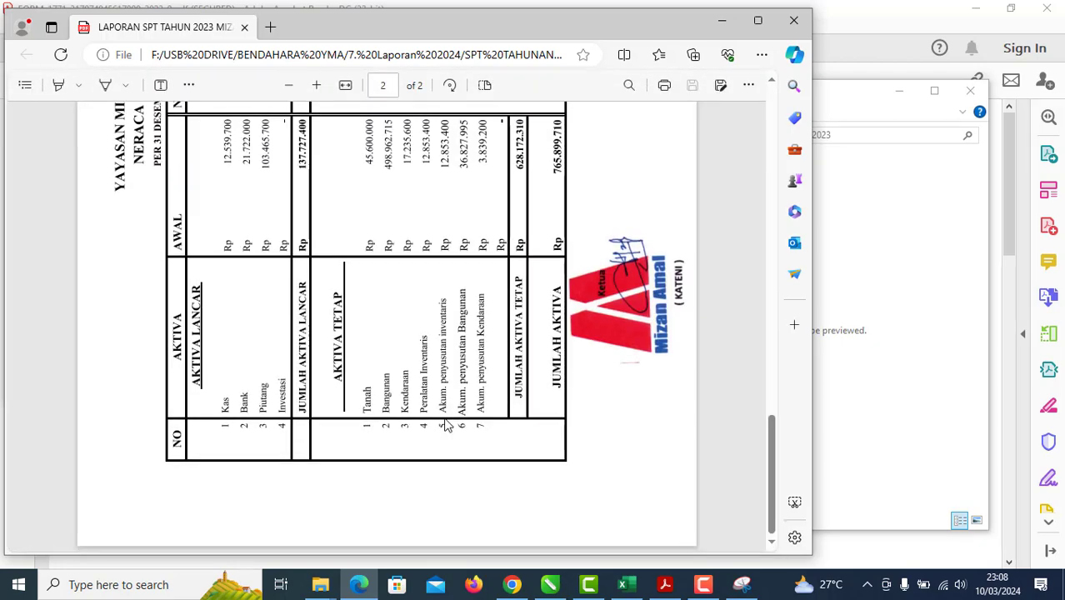
{"action": "scroll", "coordinate": [446, 425], "scroll_direction": "up", "scroll_amount": 15}
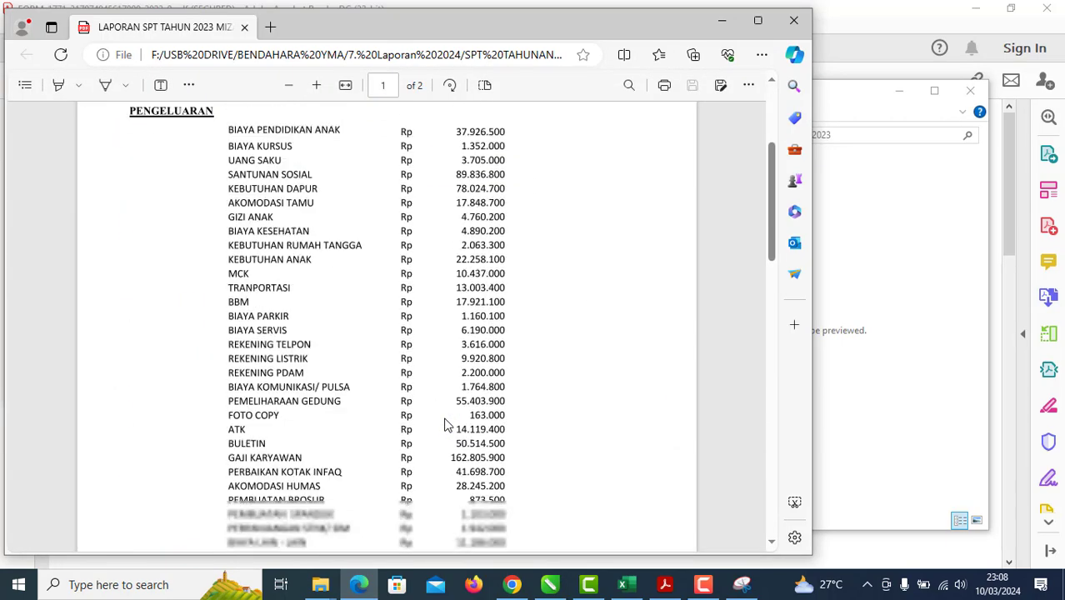
{"action": "scroll", "coordinate": [445, 425], "scroll_direction": "down", "scroll_amount": 2}
{"action": "scroll", "coordinate": [446, 424], "scroll_direction": "up", "scroll_amount": 5}
{"action": "scroll", "coordinate": [446, 424], "scroll_direction": "down", "scroll_amount": 4}
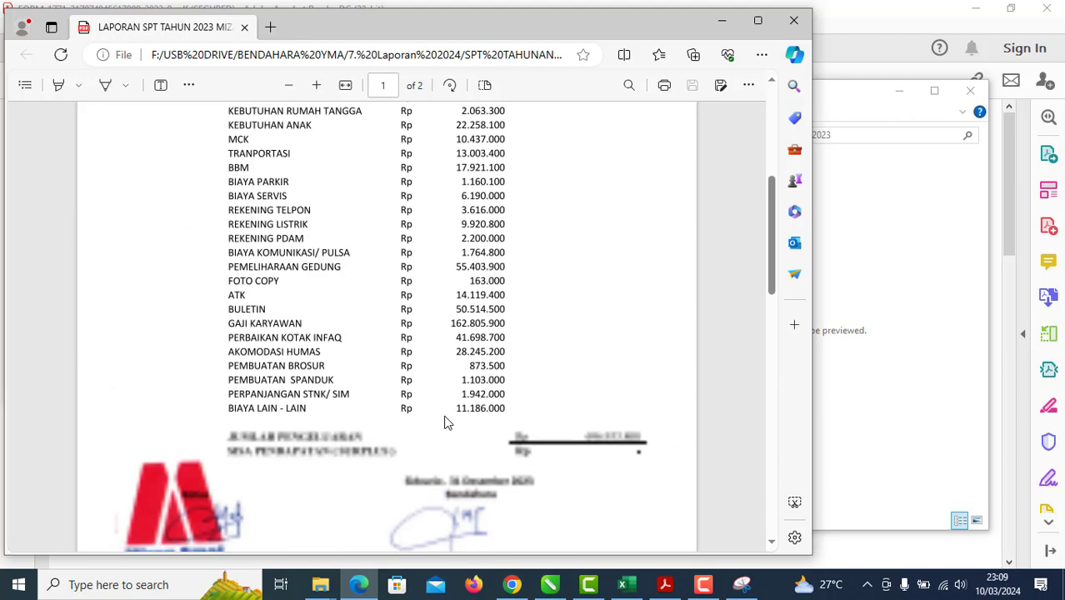
{"action": "scroll", "coordinate": [446, 422], "scroll_direction": "down", "scroll_amount": 10}
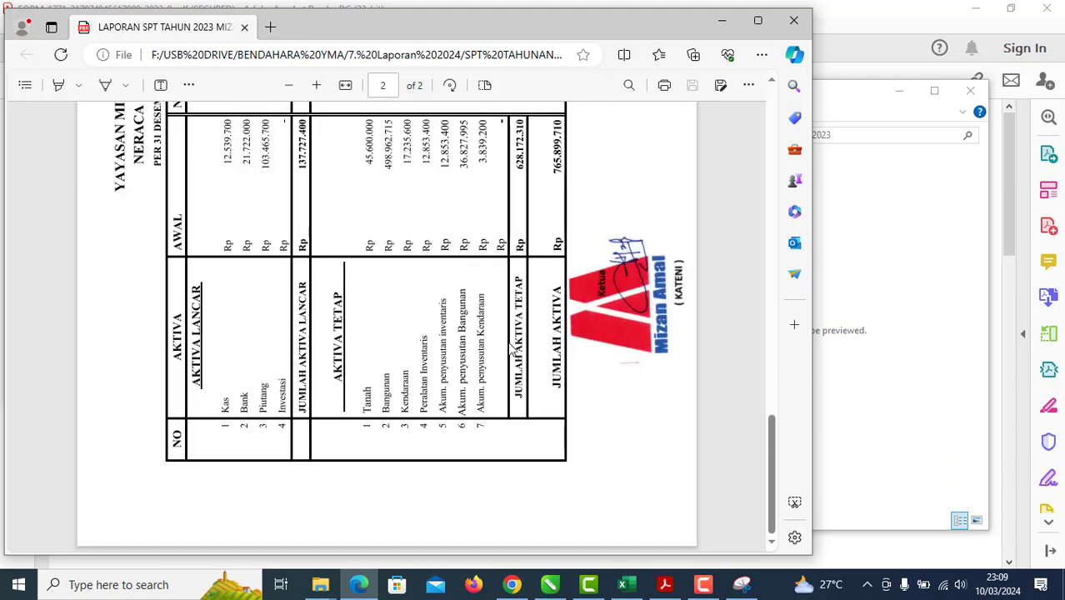
{"action": "scroll", "coordinate": [513, 350], "scroll_direction": "up", "scroll_amount": 10}
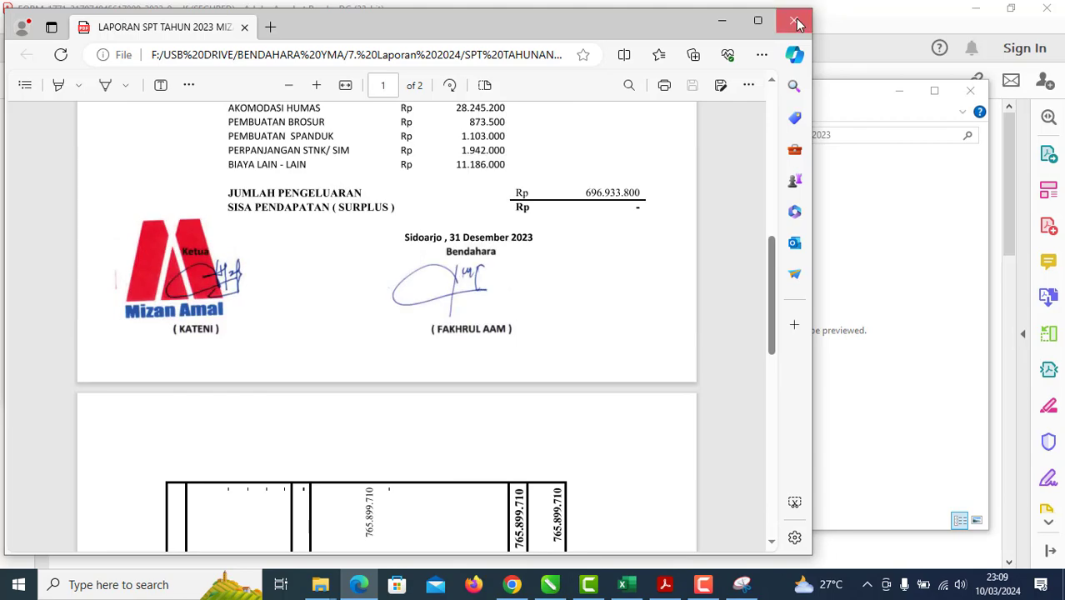
{"action": "left_click", "coordinate": [796, 23]}
Step: Attach LAPORAN SPT TAHUN 2023 MIZAN AMAL to Laporan Keuangan and scroll to Kode Verifikasi
{"action": "left_click", "coordinate": [934, 90]}
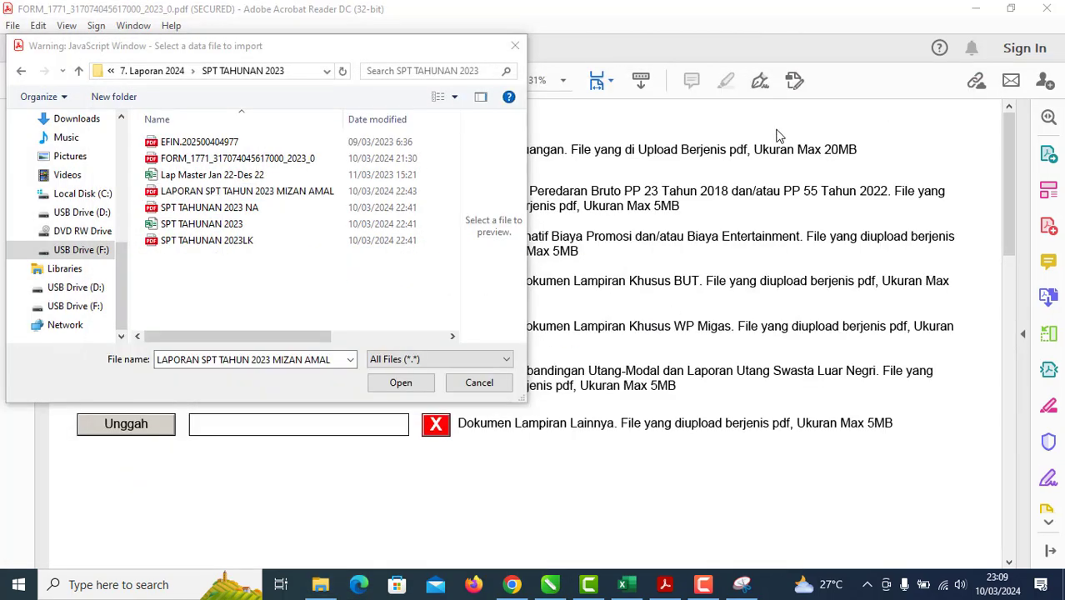
{"action": "left_click", "coordinate": [288, 192]}
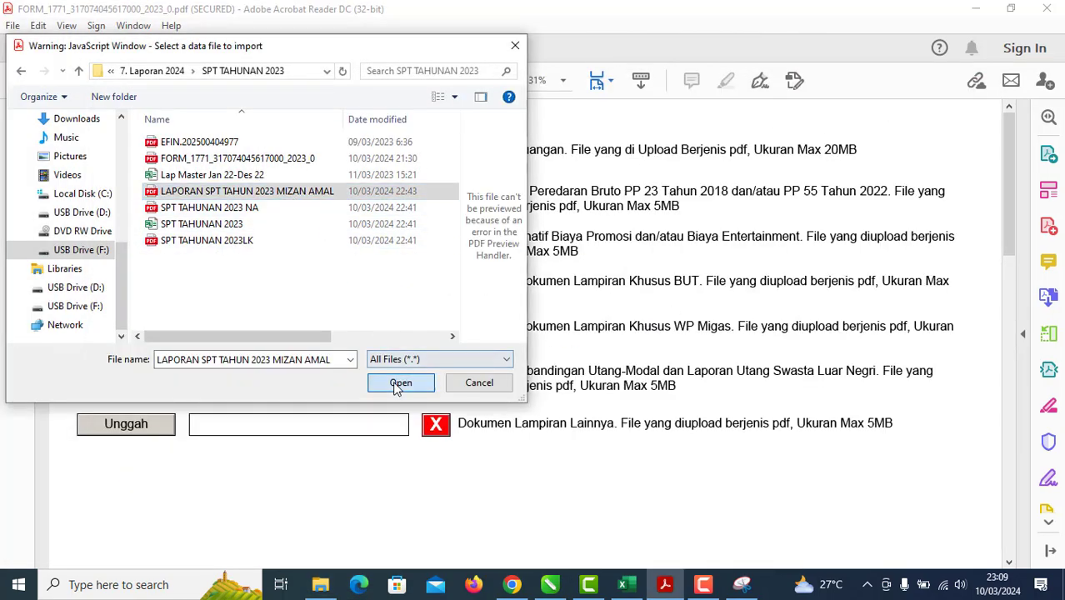
{"action": "left_click", "coordinate": [399, 384]}
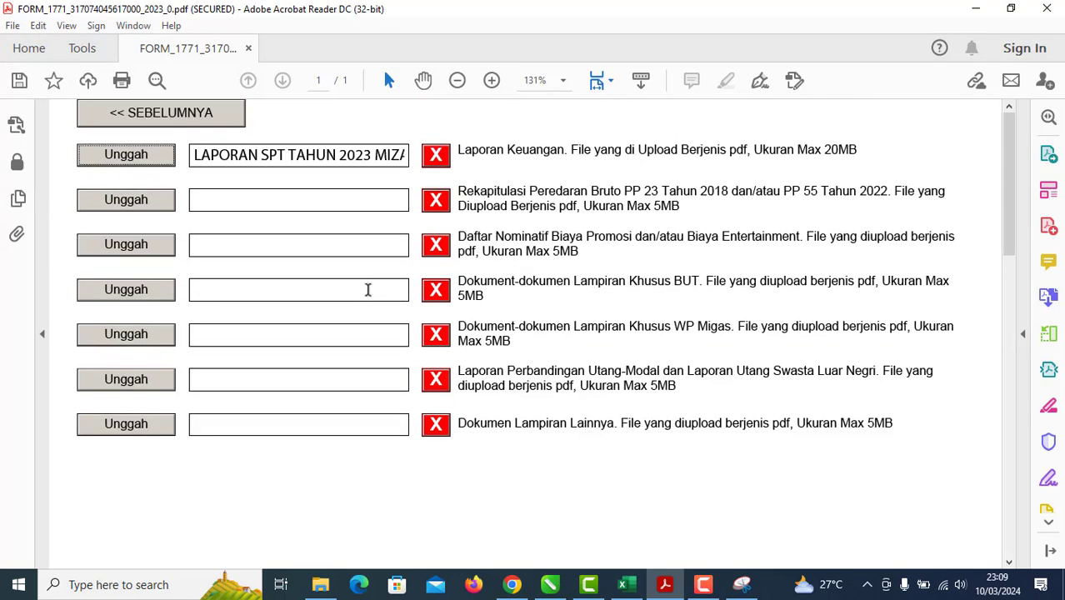
{"action": "scroll", "coordinate": [367, 289], "scroll_direction": "down", "scroll_amount": 5}
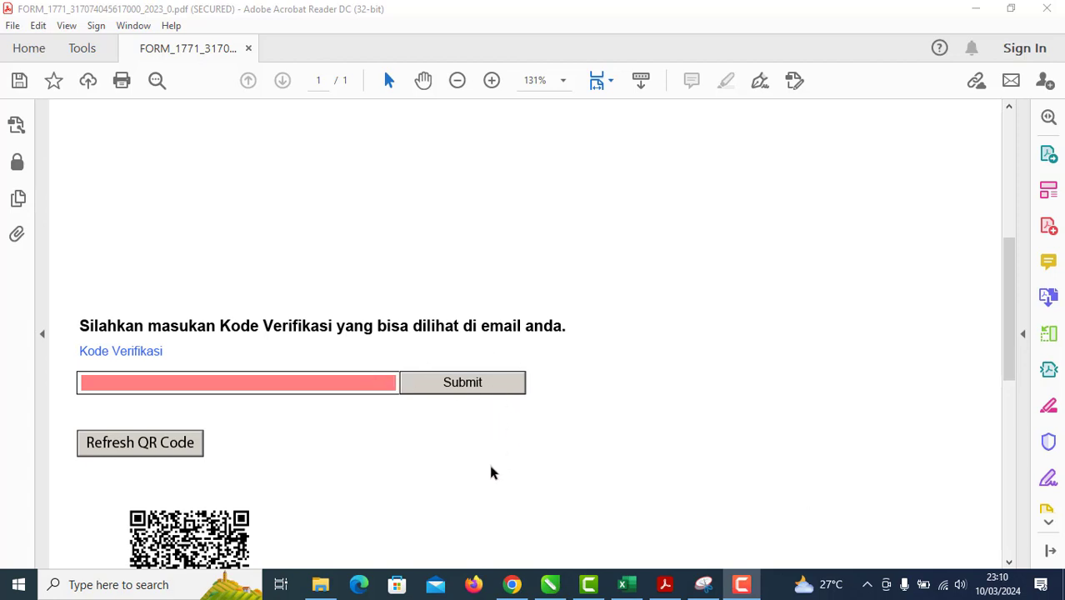
{"action": "scroll", "coordinate": [490, 471], "scroll_direction": "down", "scroll_amount": 5}
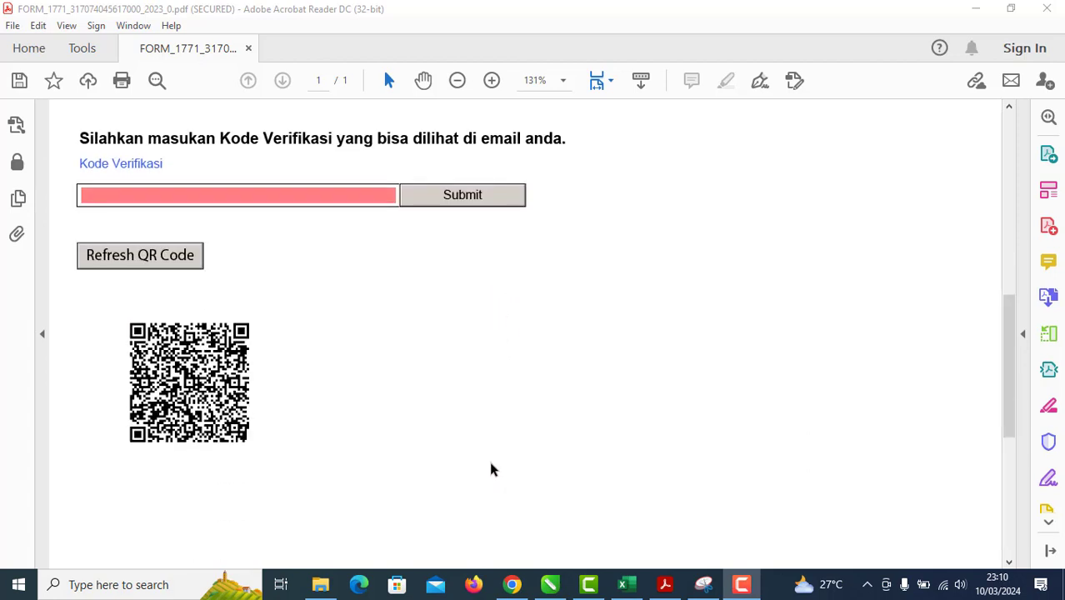
{"action": "scroll", "coordinate": [489, 470], "scroll_direction": "up", "scroll_amount": 3}
Step: Switch to the CorelDRAW DJP tutorial and look around Page 4
{"action": "left_click", "coordinate": [549, 584]}
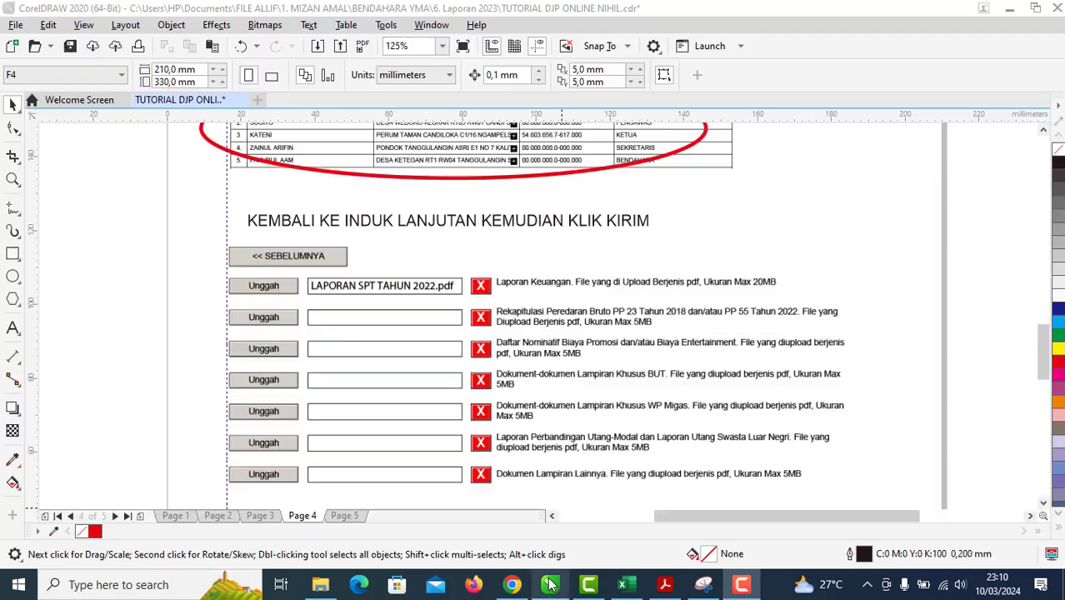
{"action": "scroll", "coordinate": [480, 402], "scroll_direction": "down", "scroll_amount": 4}
{"action": "scroll", "coordinate": [463, 360], "scroll_direction": "up", "scroll_amount": 2}
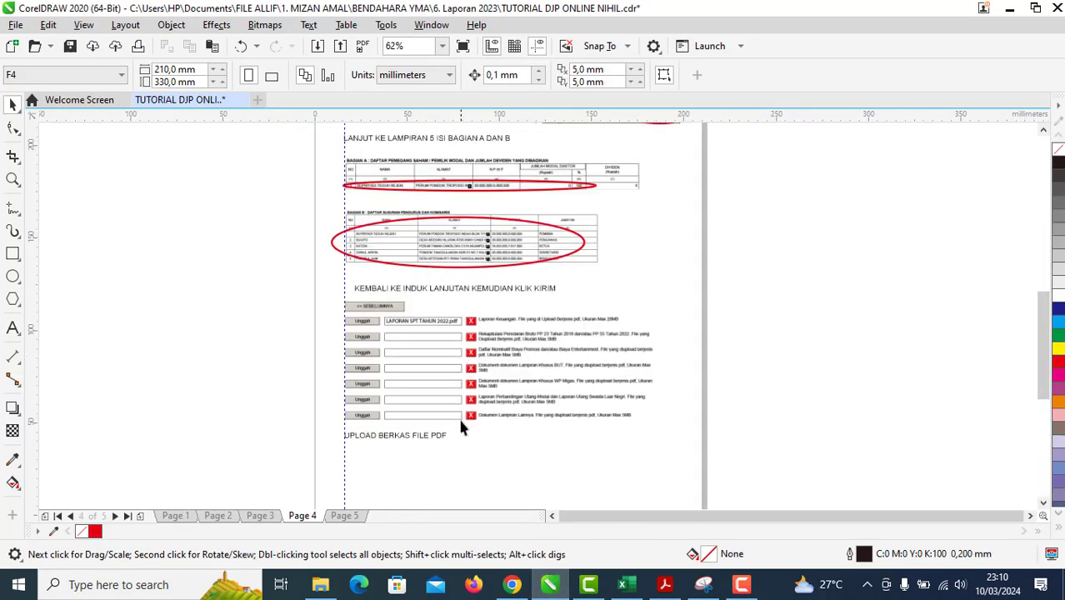
{"action": "scroll", "coordinate": [430, 435], "scroll_direction": "up", "scroll_amount": 4}
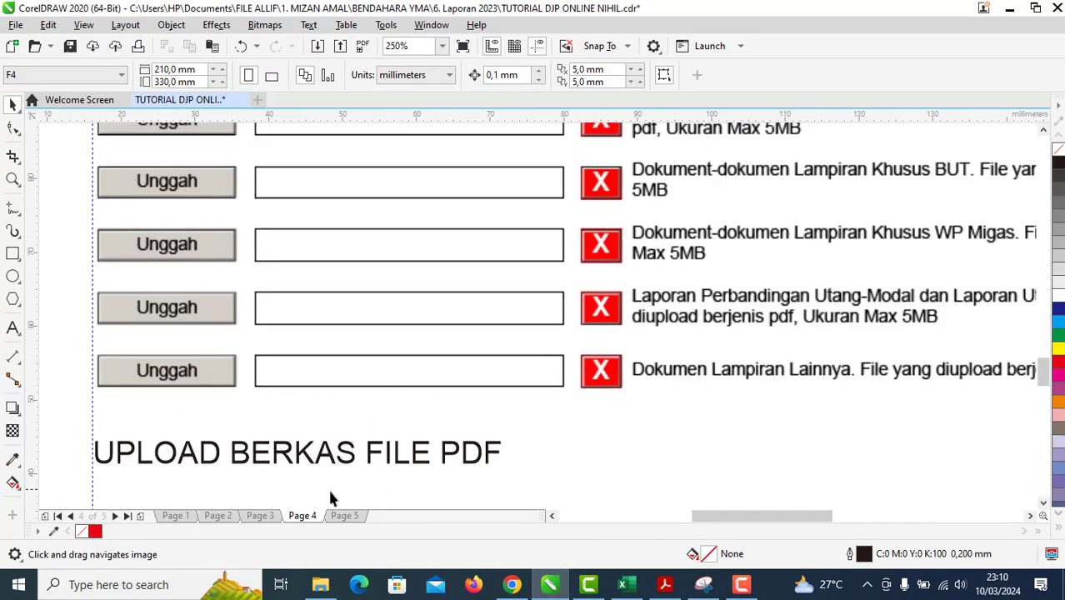
Step: Review the tutorial's Page 5 verification-code steps, then return to the Acrobat form
{"action": "left_click", "coordinate": [346, 516]}
{"action": "scroll", "coordinate": [358, 487], "scroll_direction": "down", "scroll_amount": 4}
{"action": "scroll", "coordinate": [396, 245], "scroll_direction": "up", "scroll_amount": 2}
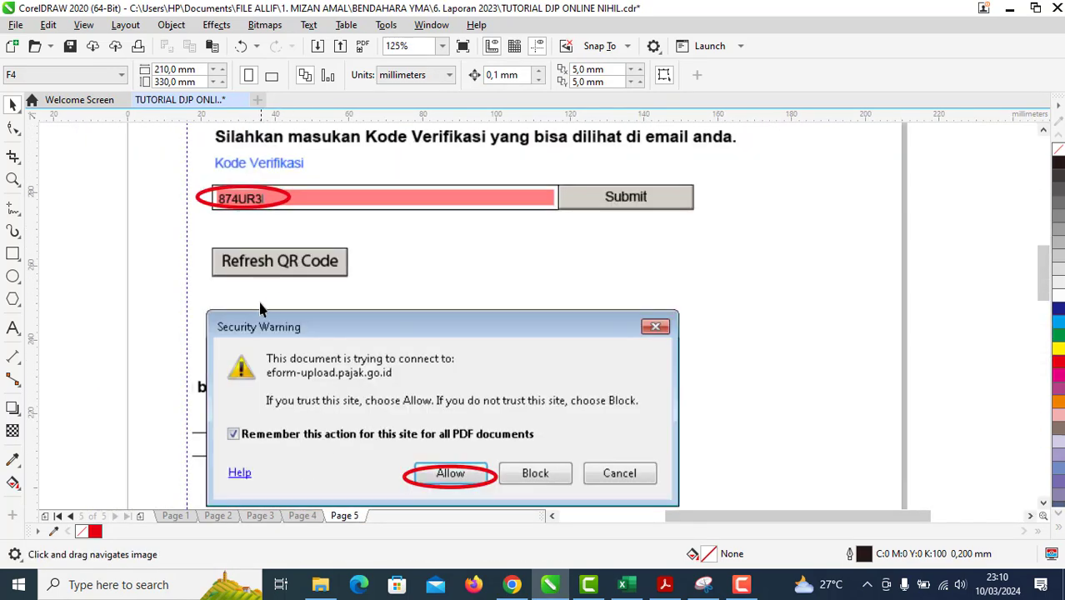
{"action": "scroll", "coordinate": [395, 293], "scroll_direction": "down", "scroll_amount": 3}
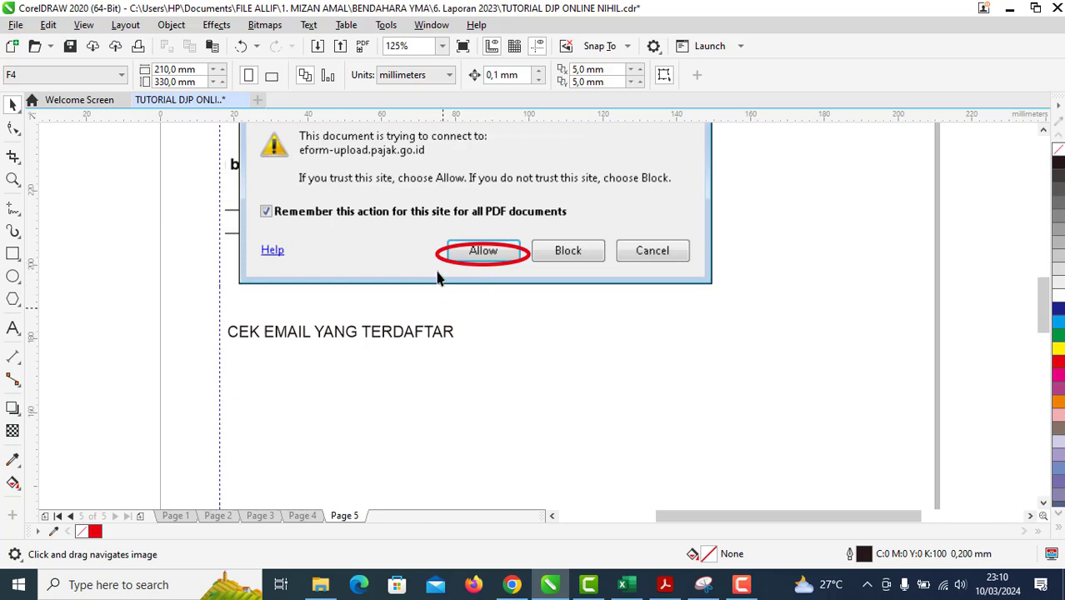
{"action": "scroll", "coordinate": [456, 379], "scroll_direction": "down", "scroll_amount": 2}
{"action": "scroll", "coordinate": [405, 367], "scroll_direction": "up", "scroll_amount": 4}
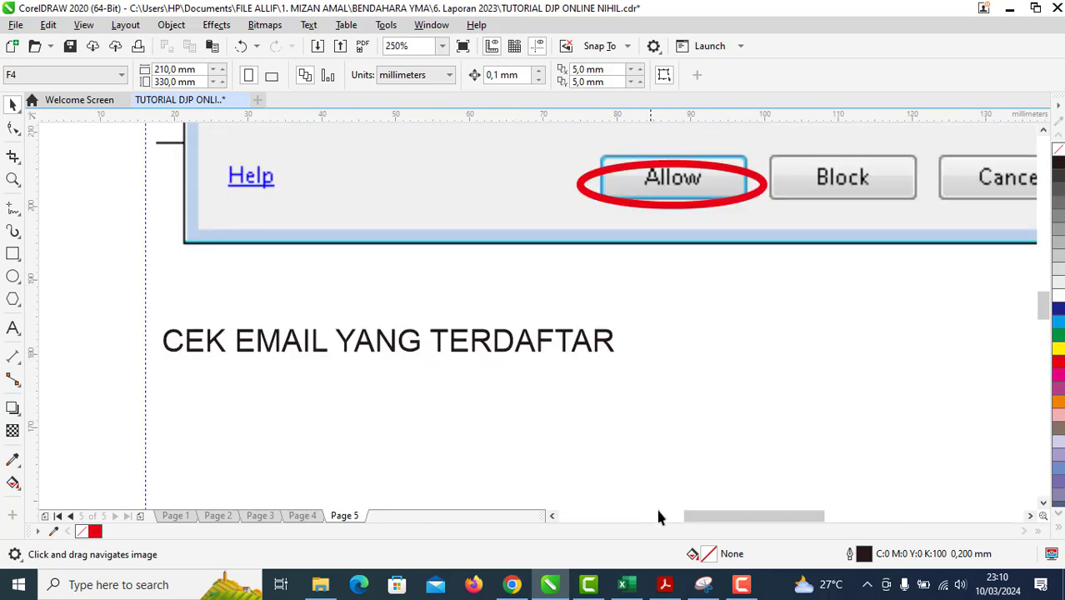
{"action": "left_click", "coordinate": [664, 584]}
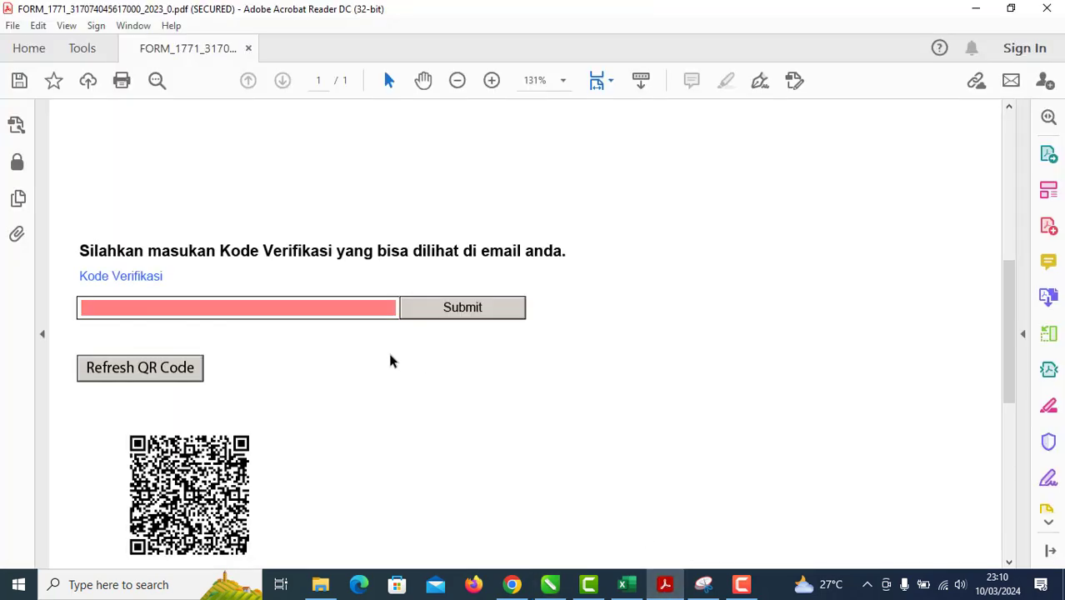
{"action": "scroll", "coordinate": [392, 361], "scroll_direction": "down", "scroll_amount": 1}
Step: Read the [E-Form] Kode Verifikasi e-mail in Gmail, then return to Acrobat
{"action": "left_click", "coordinate": [512, 584]}
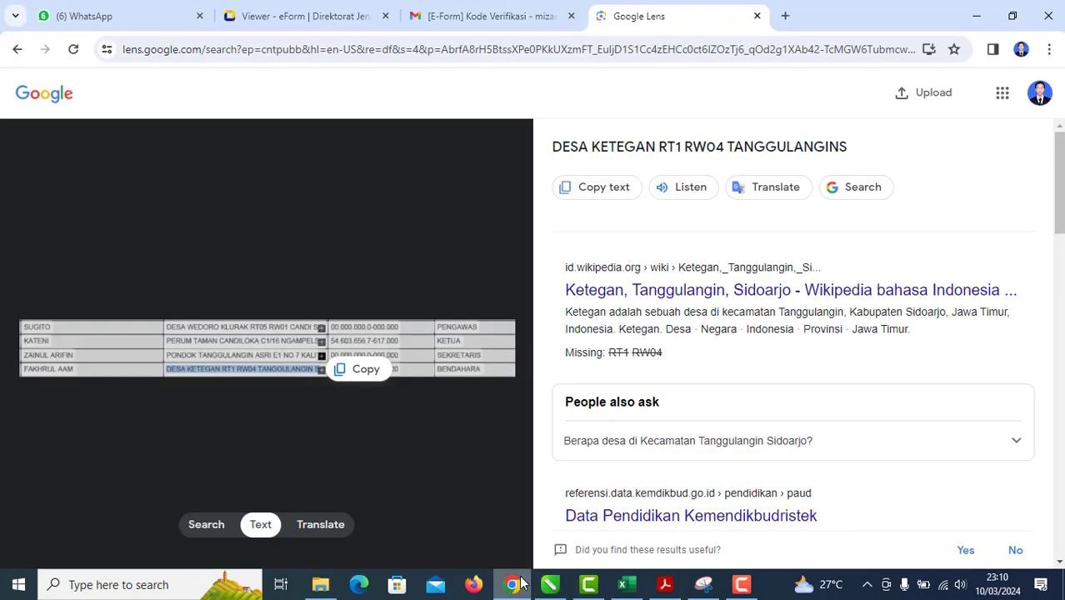
{"action": "left_click", "coordinate": [510, 16]}
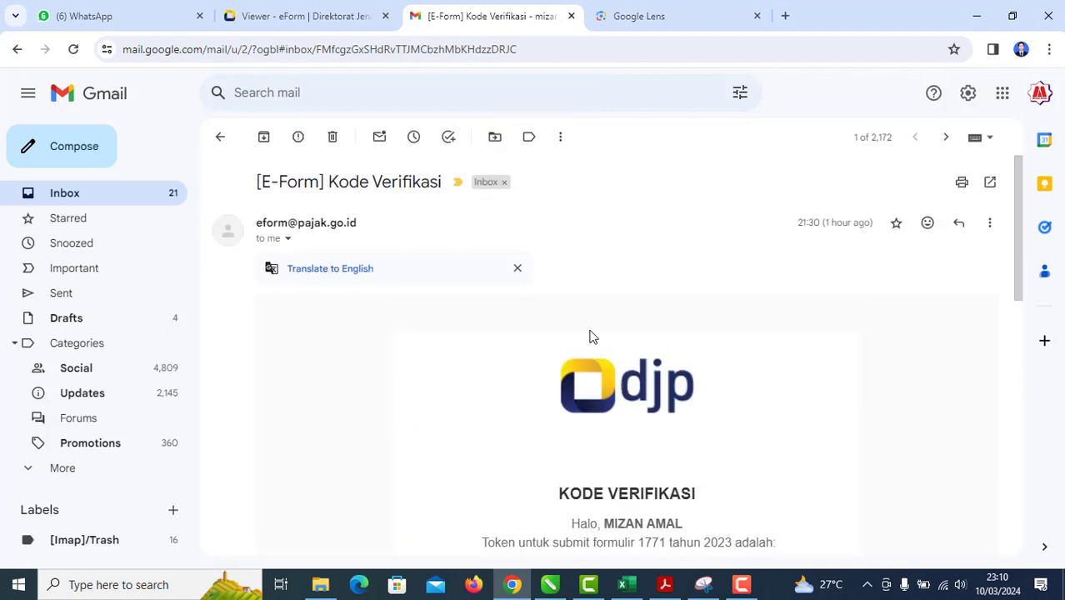
{"action": "scroll", "coordinate": [589, 335], "scroll_direction": "down", "scroll_amount": 1}
{"action": "scroll", "coordinate": [589, 336], "scroll_direction": "up", "scroll_amount": 1}
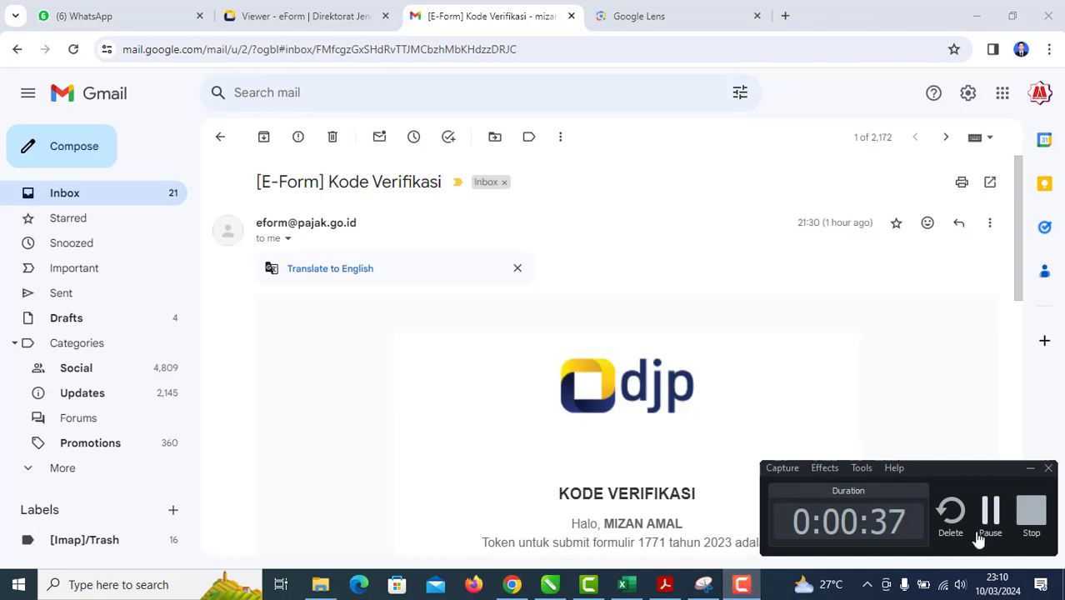
{"action": "key", "text": "alt+Tab"}
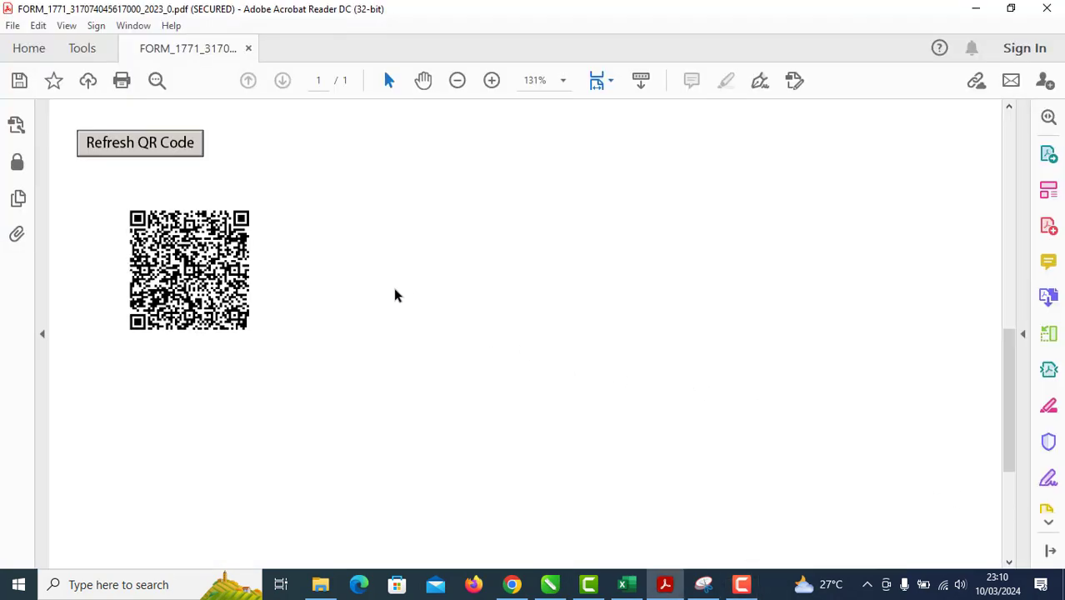
Step: Allow the Security Warning so the form submits the verification code to the DJP server
{"action": "scroll", "coordinate": [395, 294], "scroll_direction": "up", "scroll_amount": 1}
{"action": "scroll", "coordinate": [400, 275], "scroll_direction": "down", "scroll_amount": 1}
{"action": "scroll", "coordinate": [404, 261], "scroll_direction": "up", "scroll_amount": 1}
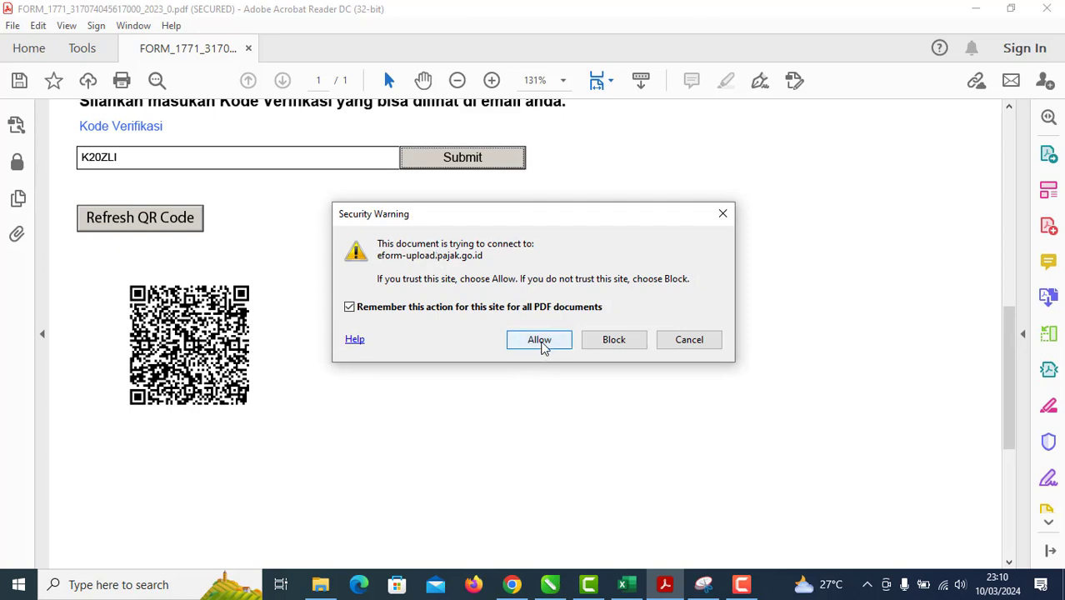
{"action": "left_click", "coordinate": [540, 342]}
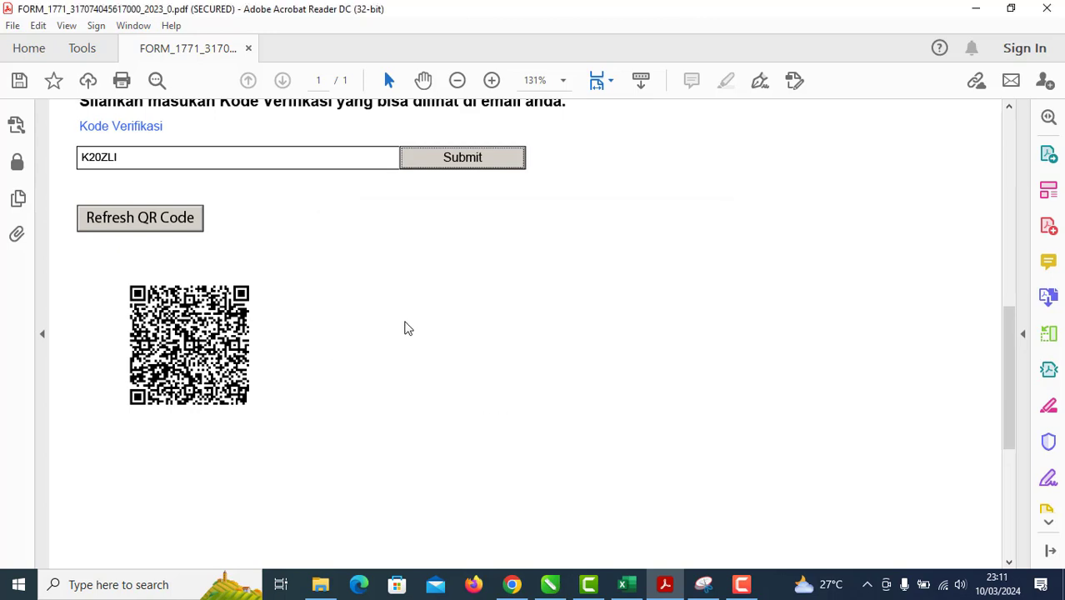
{"action": "scroll", "coordinate": [404, 327], "scroll_direction": "down", "scroll_amount": 2}
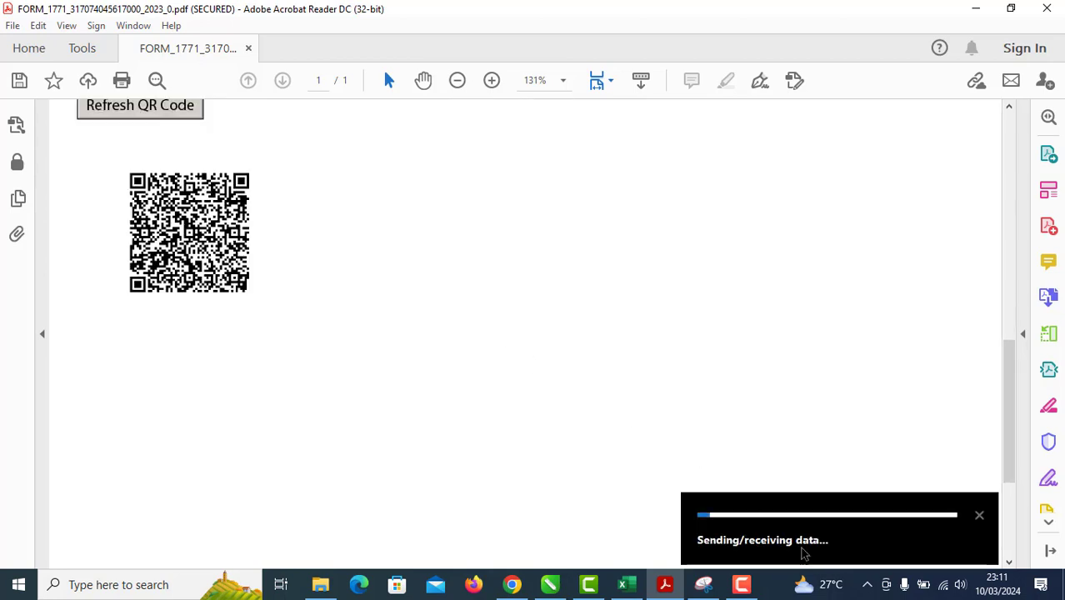